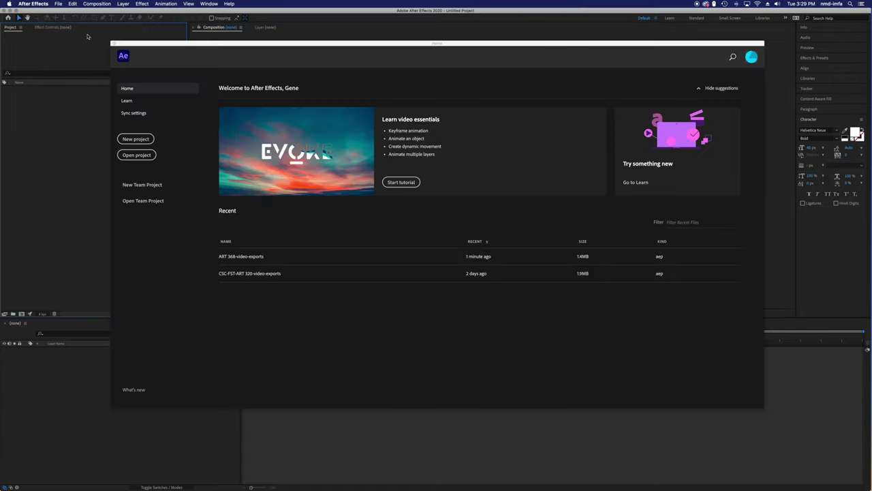
Step: Start a new project and choose radial-infographic.ai from the CSC 368 Lesson Files folder for import
left_click_drag(423, 46, 420, 75)
left_click(139, 169)
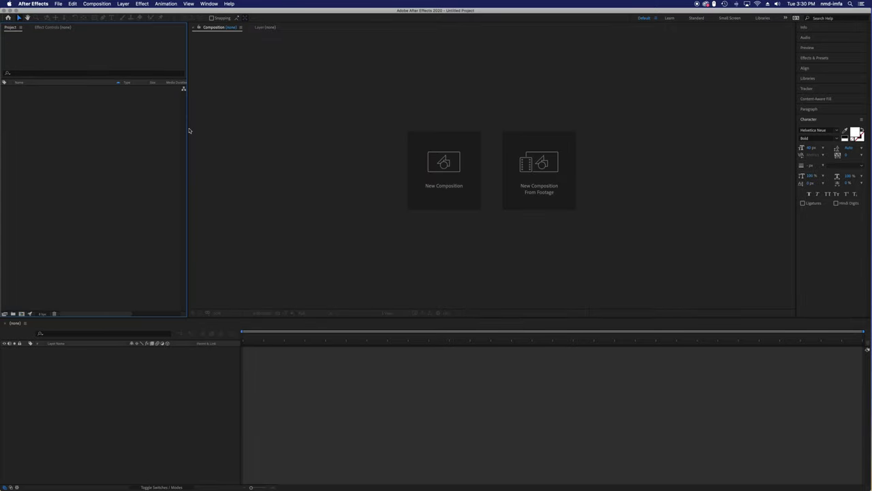
left_click(58, 4)
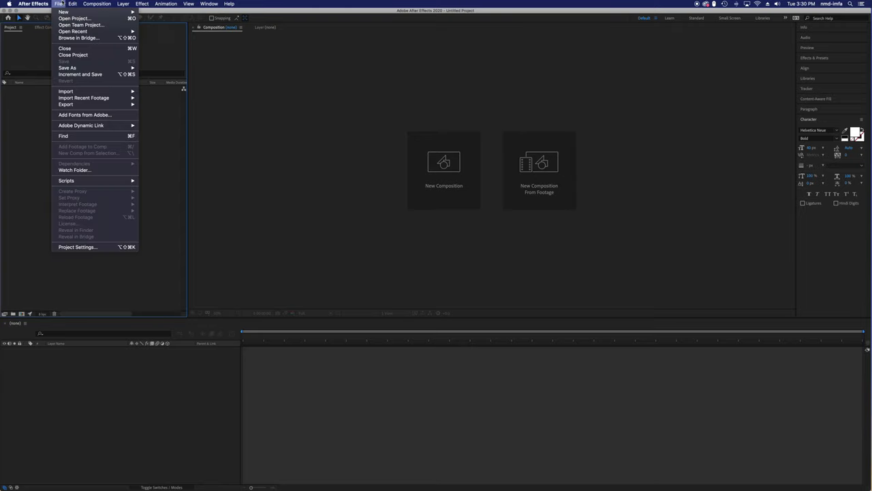
mouse_move(87, 93)
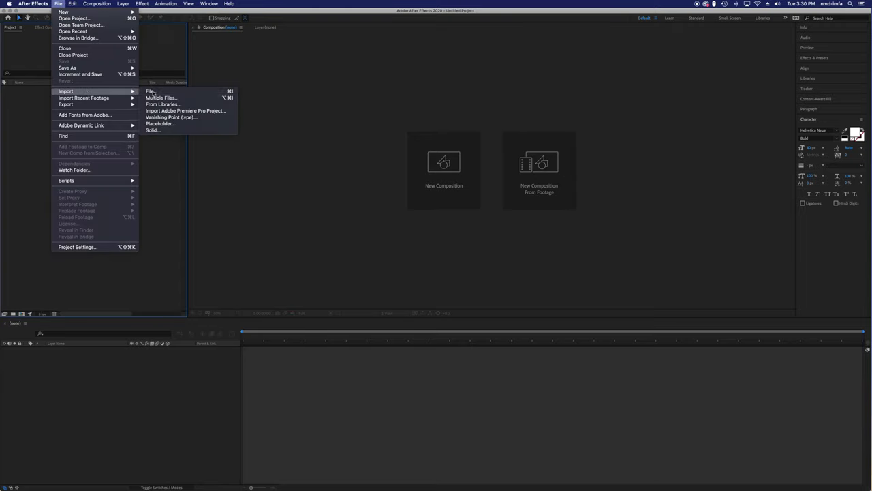
left_click(149, 97)
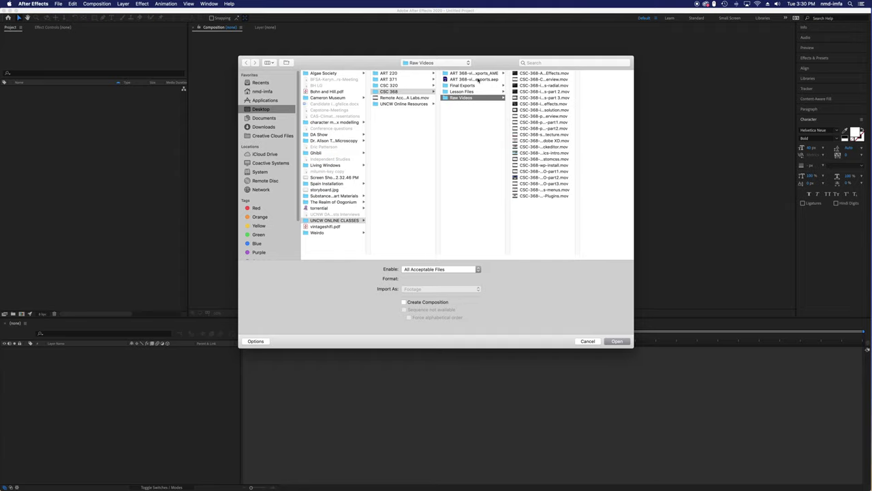
left_click(477, 92)
left_click(532, 73)
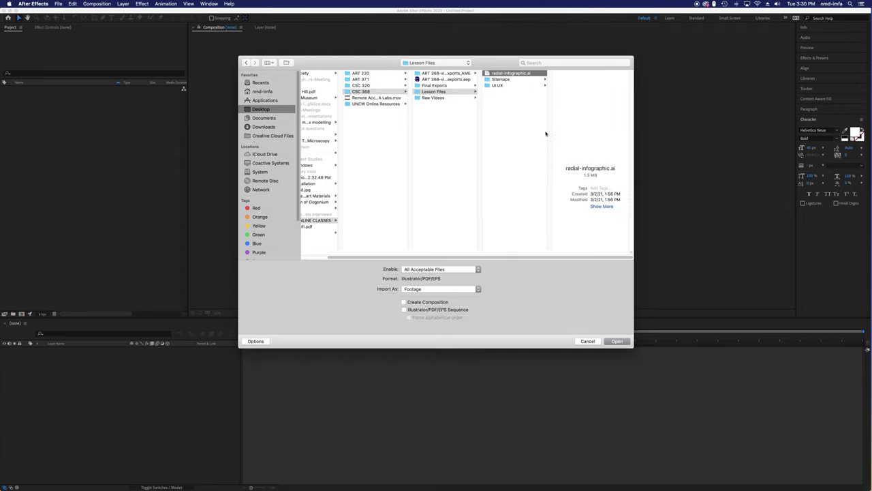
left_click(616, 340)
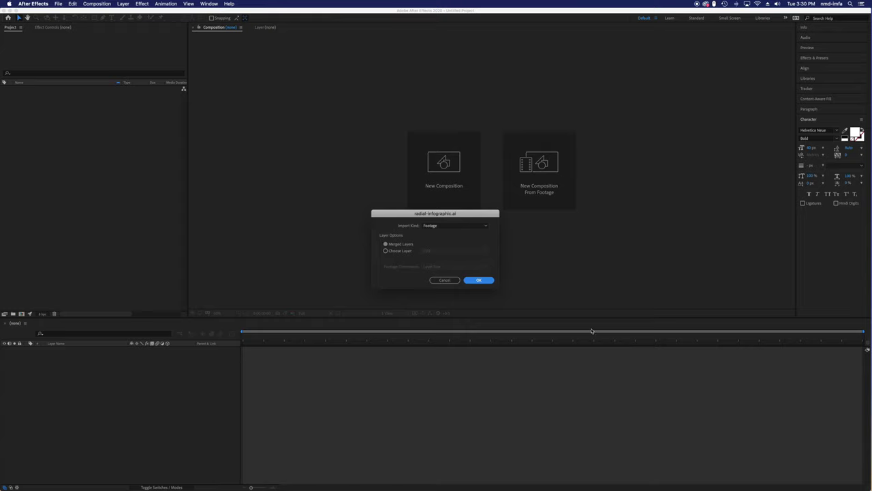
Step: Import the Illustrator file as a Composition with footage dimensions set to Layer Size
left_click(446, 227)
left_click(441, 242)
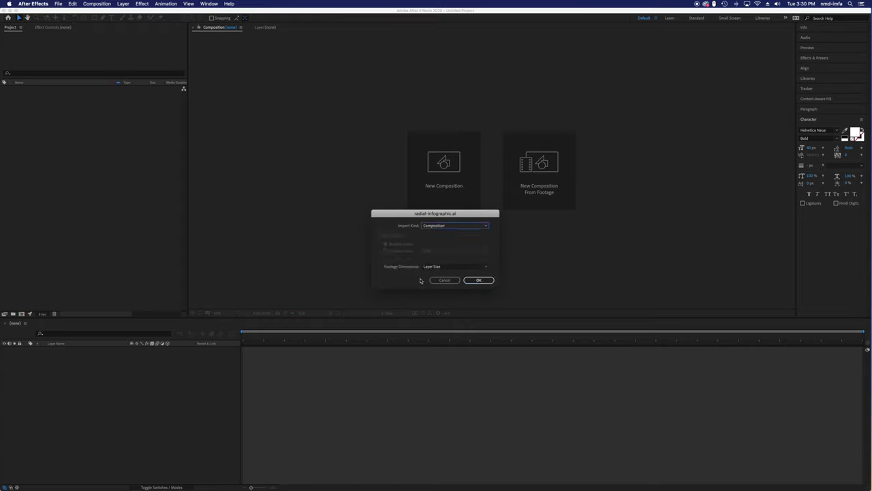
left_click(434, 267)
left_click(417, 251)
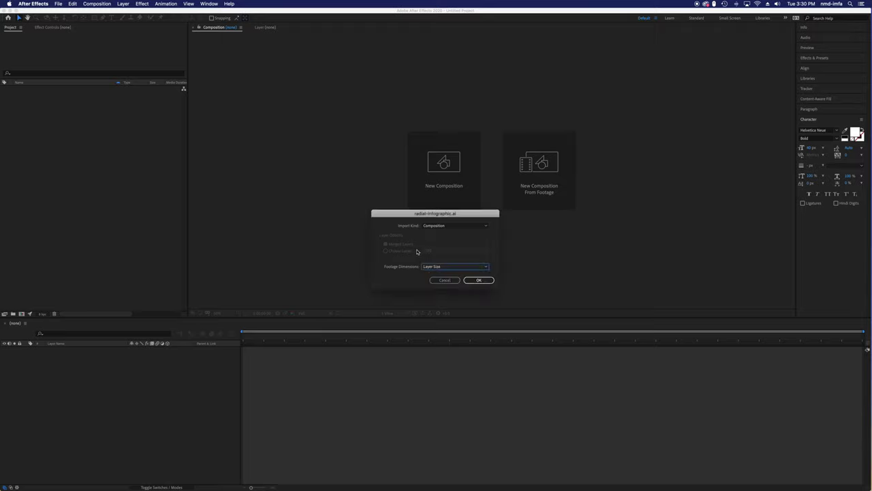
left_click(479, 280)
Step: Open the imported radial-infographic composition to show its layers and artwork
left_click(11, 95)
left_click(15, 97)
left_click(11, 96)
double_click(15, 90)
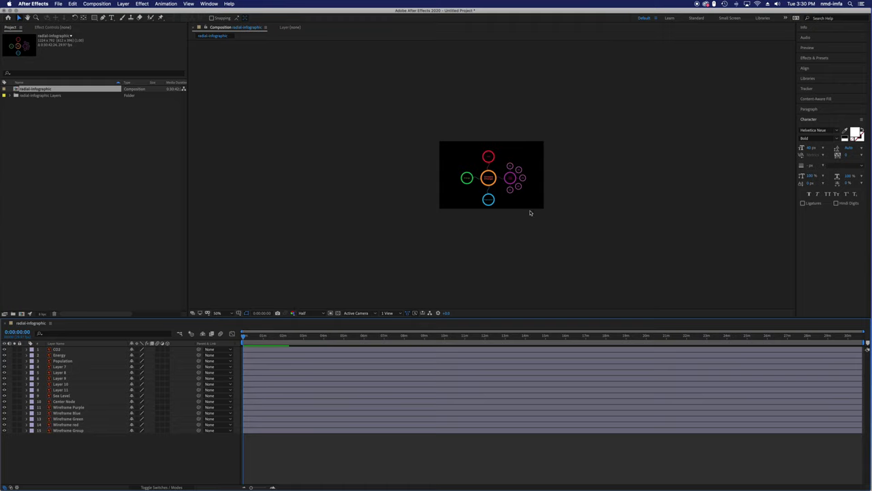
key("slash")
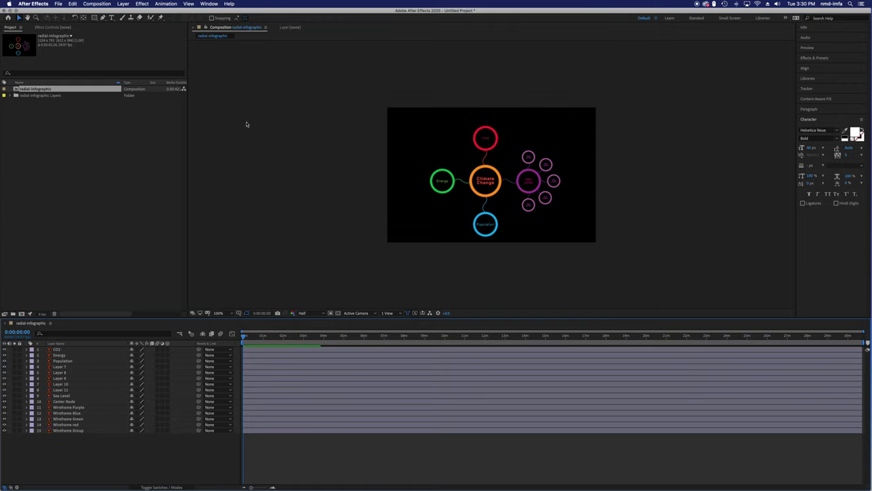
Step: Open the settings for a new composition
left_click(97, 156)
left_click(90, 3)
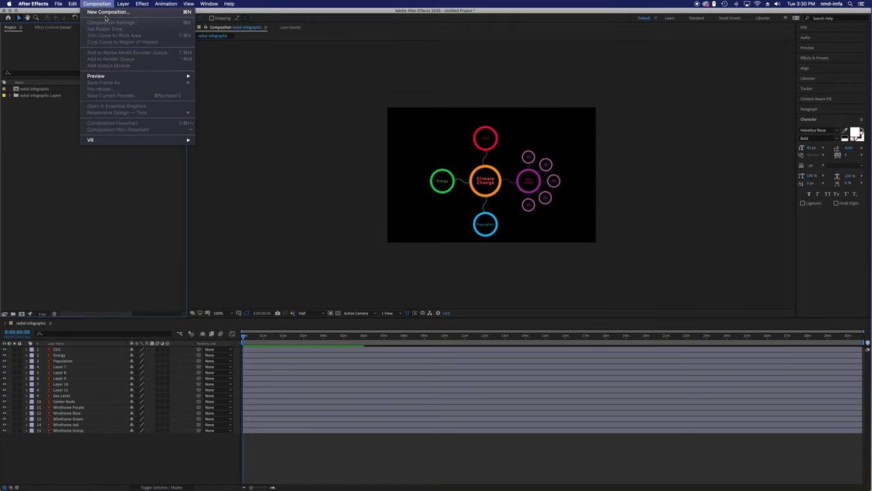
left_click(106, 12)
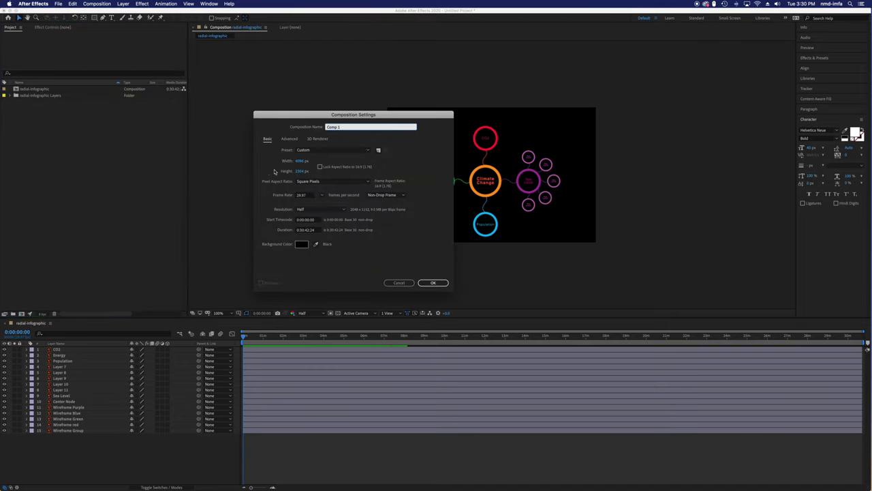
Step: Try the HDV 1080 29.97 preset with a changed frame rate for the new composition
left_click(334, 150)
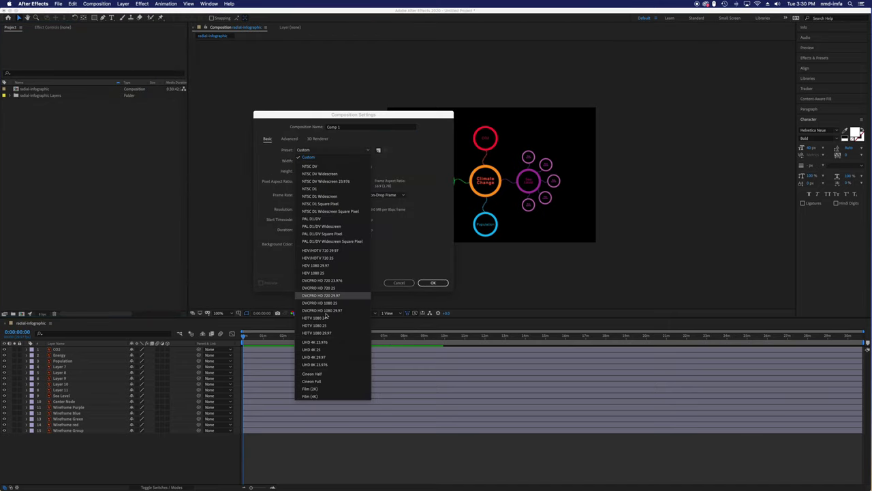
left_click(320, 266)
left_click(307, 195)
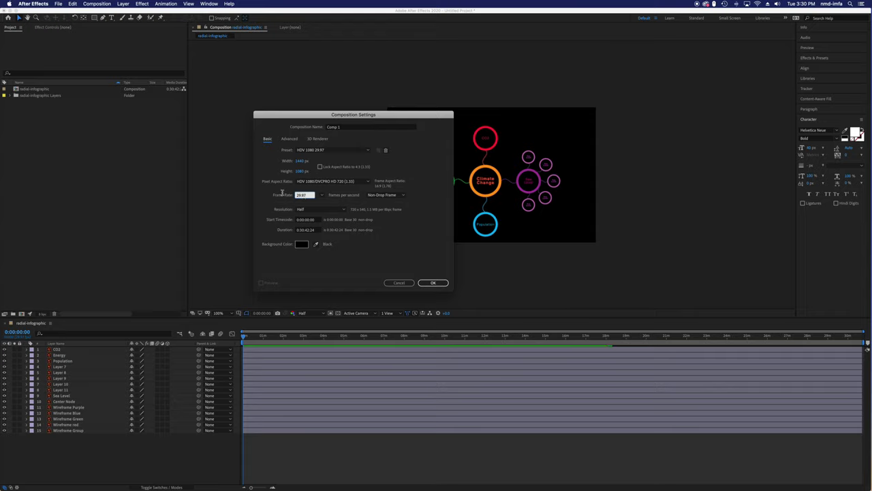
type("2")
Step: Create the new composition with the HDTV 1080 24 preset and a duration of 0:01:00:00
left_click(313, 151)
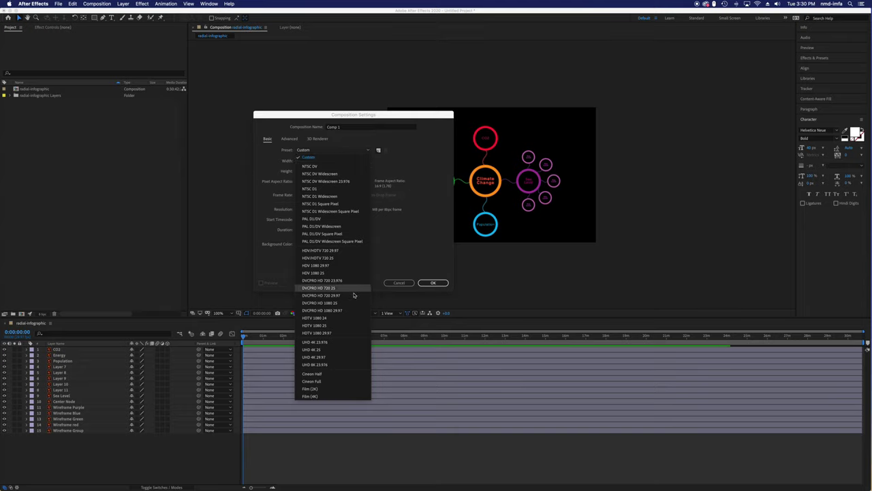
left_click(315, 318)
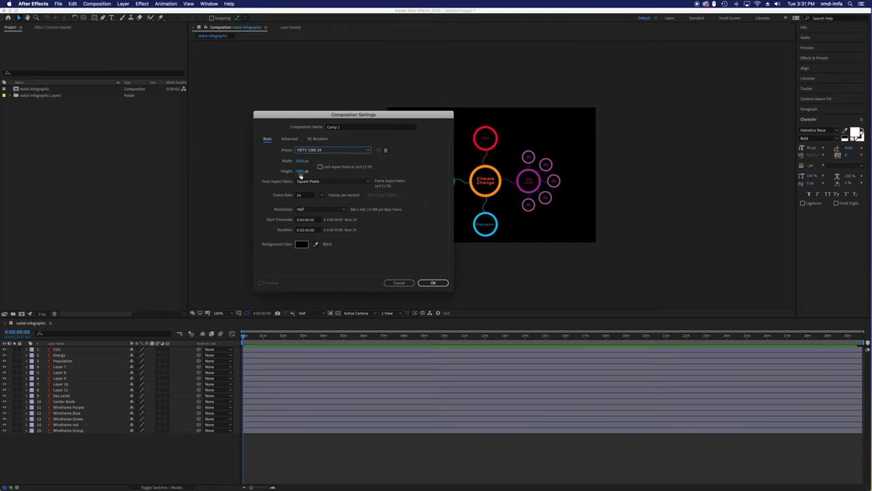
left_click(300, 230)
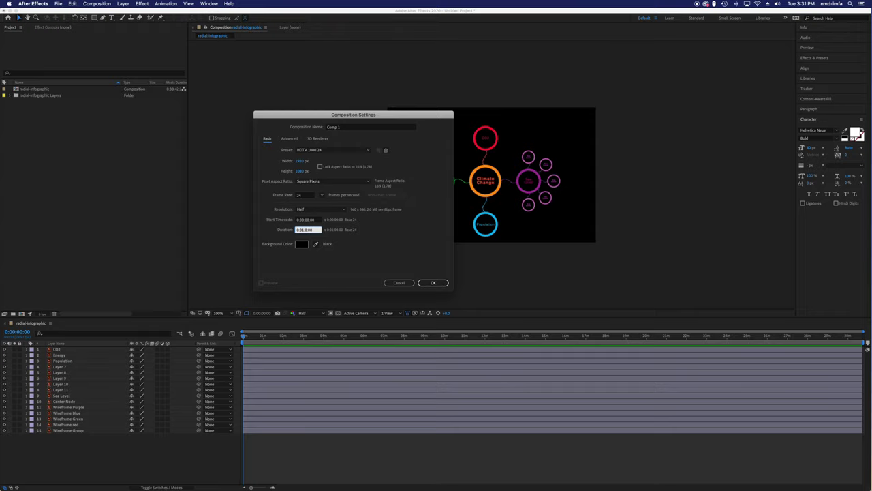
left_click(432, 282)
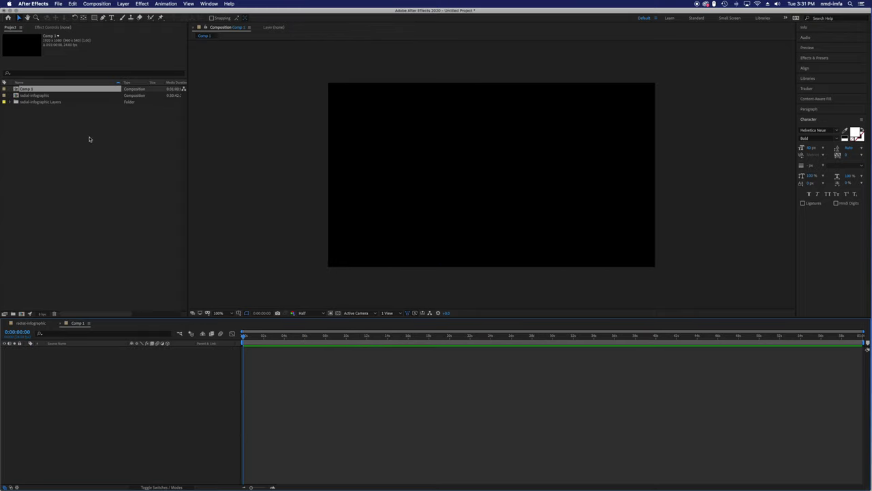
Step: Add the radial-infographic composition to Comp 1 as a nested layer and select it as one object
left_click(31, 96)
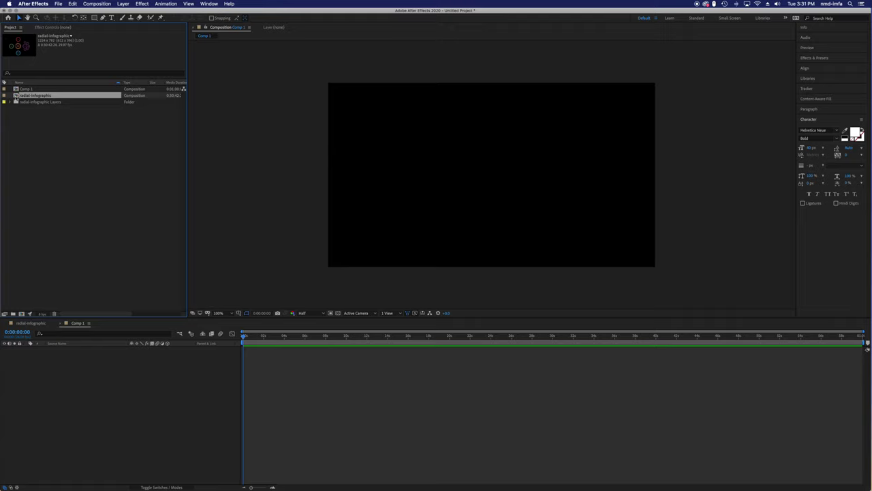
left_click_drag(15, 96, 102, 357)
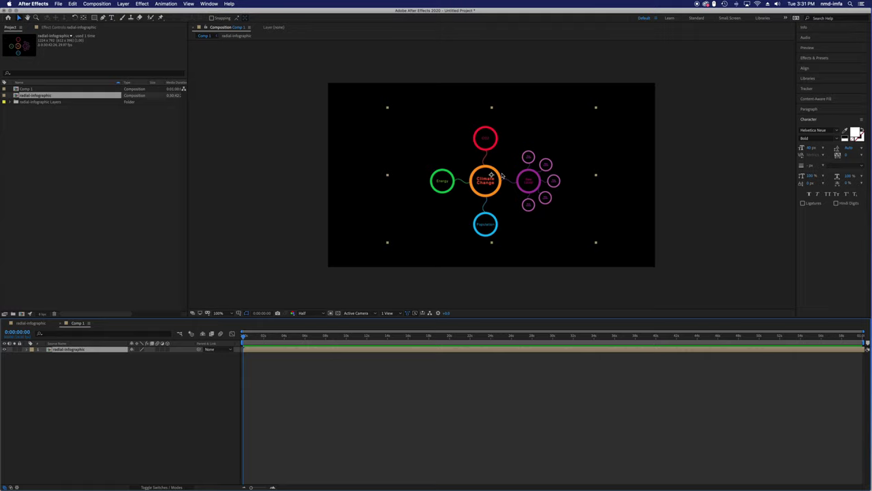
left_click(688, 200)
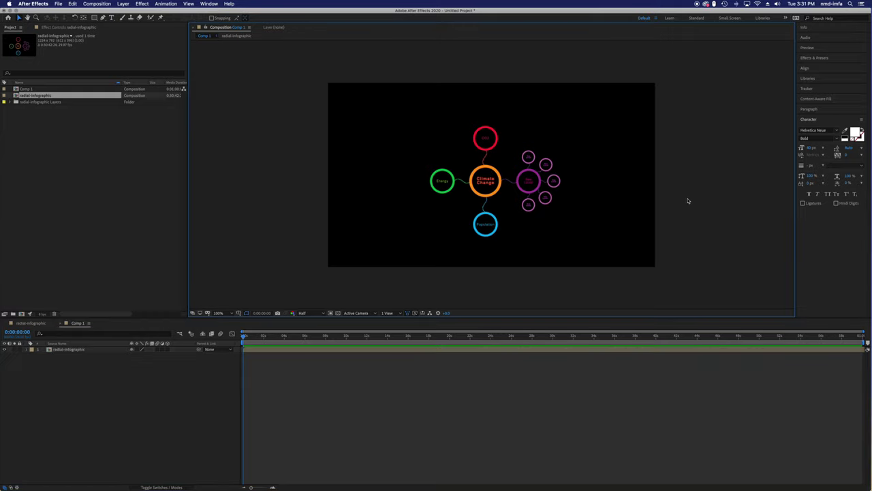
left_click(514, 180)
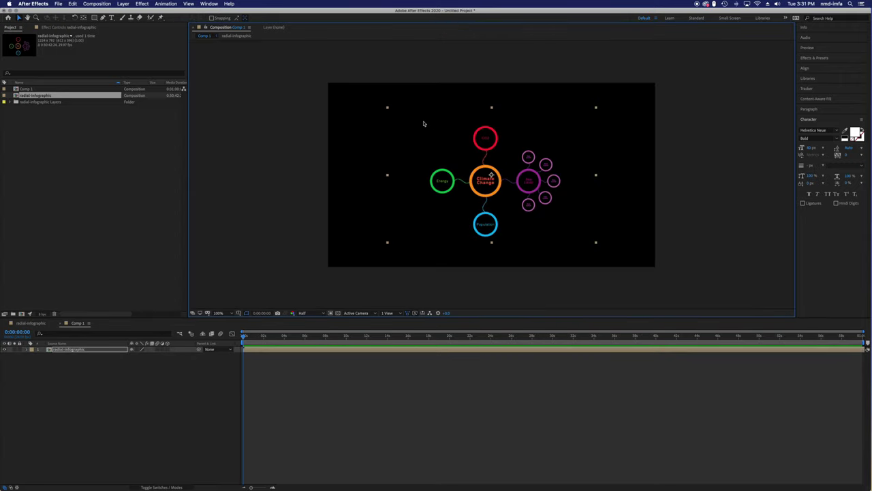
left_click(452, 79)
left_click(484, 196)
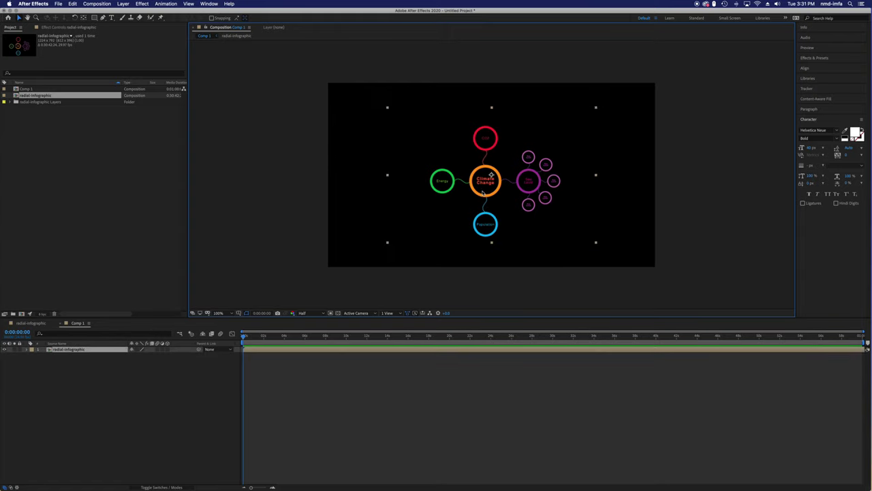
Step: Open the nested radial-infographic composition and examine its individual layers by selecting them one after another
double_click(46, 349)
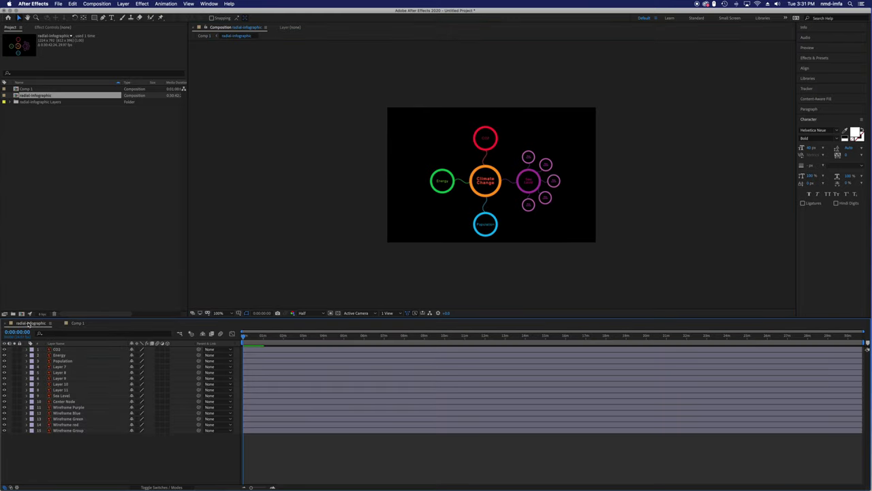
left_click(60, 350)
left_click(64, 361)
left_click(68, 379)
left_click(60, 414)
left_click(63, 430)
left_click(61, 413)
left_click(61, 395)
left_click(62, 389)
left_click(62, 378)
left_click(65, 367)
left_click(66, 355)
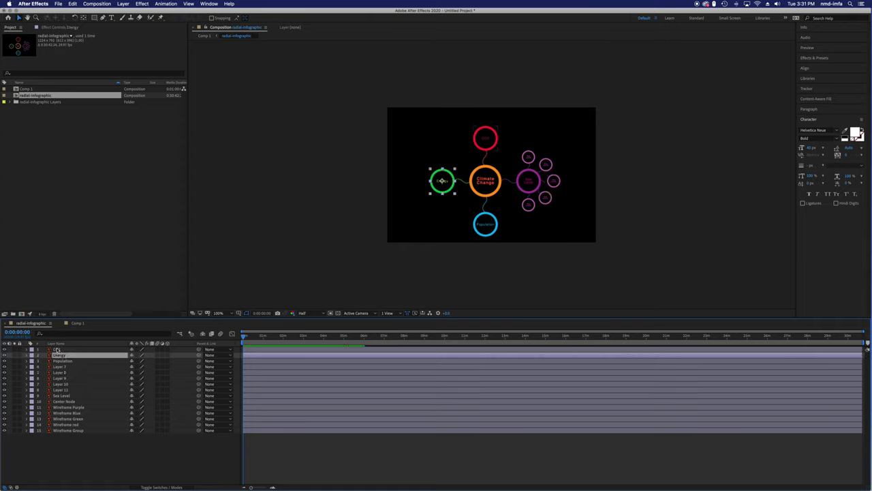
left_click(57, 349)
Step: Examine the Transform properties of the CO2 layer and collapse them again
left_click(28, 349)
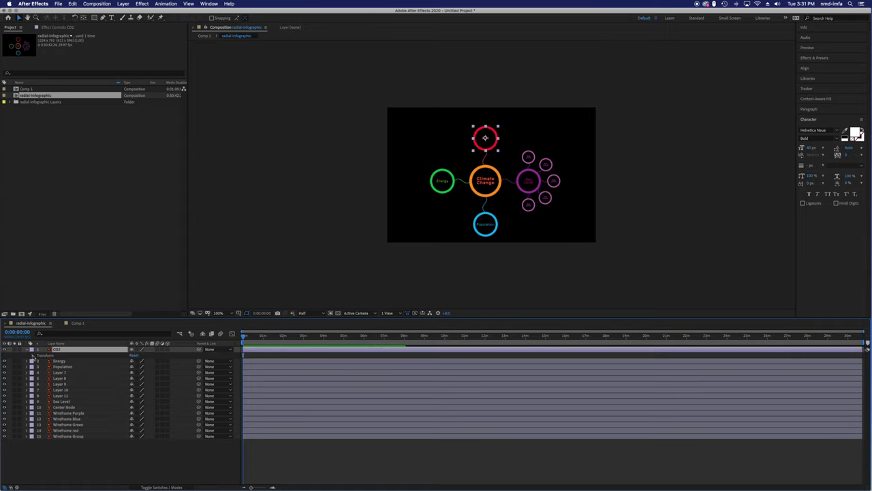
left_click(33, 355)
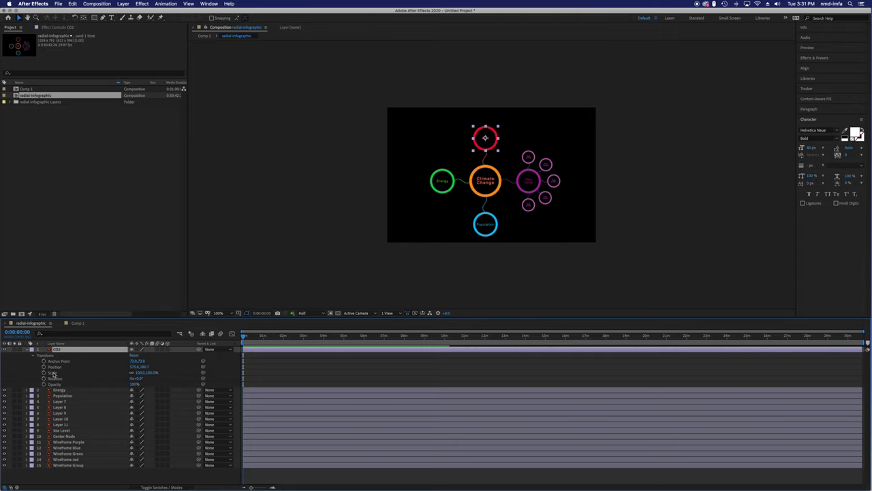
left_click(28, 349)
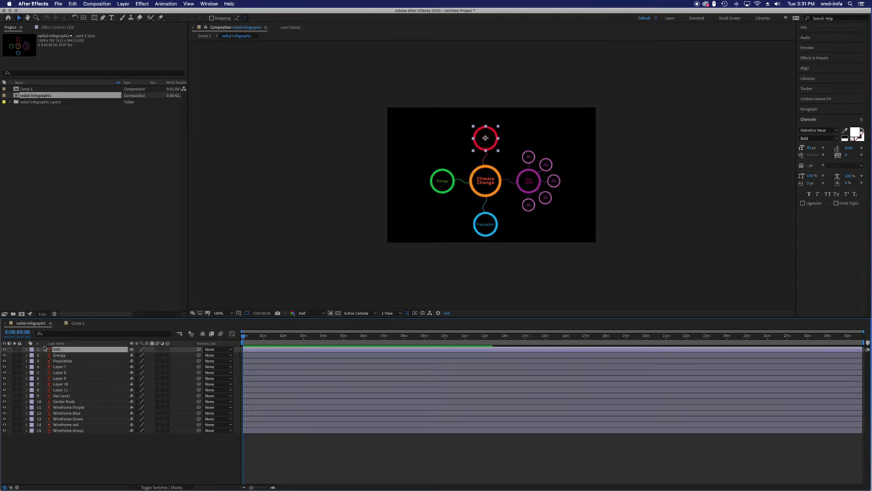
Step: Set the preview resolution of the radial-infographic composition to Full
left_click(374, 212)
key("period")
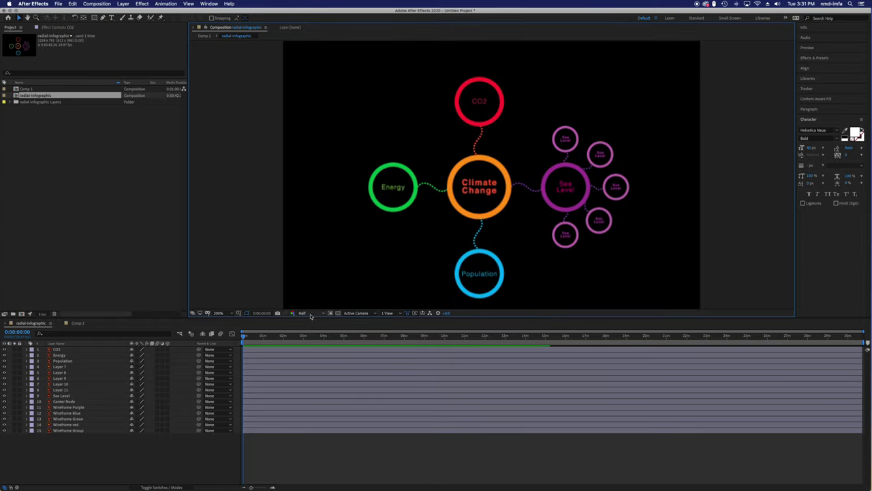
left_click(304, 312)
left_click(314, 332)
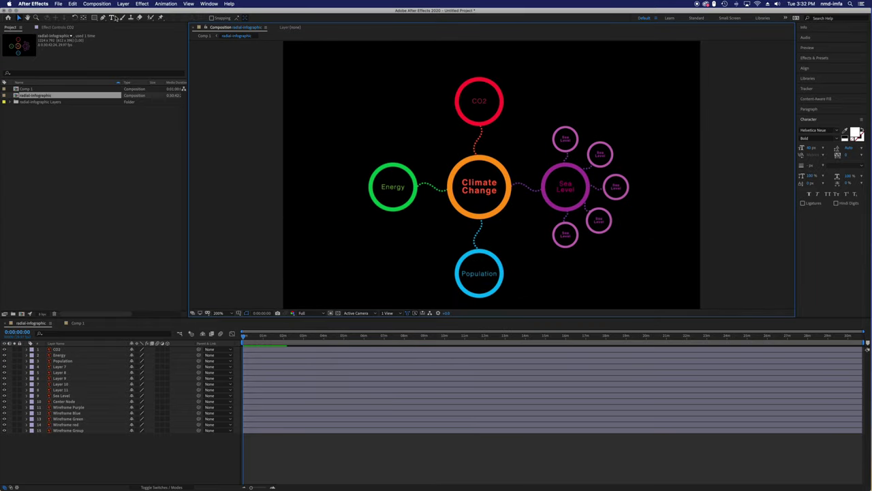
Step: Add a paragraph text box in the black area above the Energy circle with the text "Hello How Are You?"
left_click(111, 19)
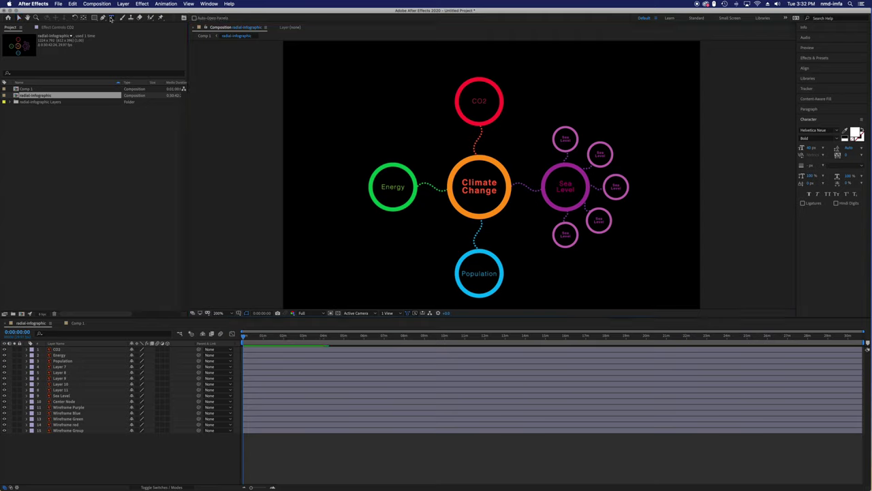
left_click(310, 74)
left_click_drag(309, 72, 433, 142)
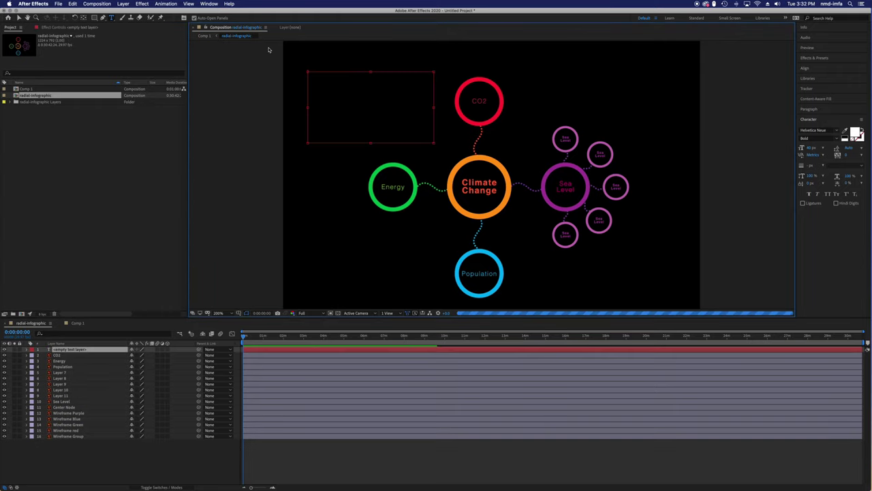
type("Hello How ARe")
key("BackSpace")
key("BackSpace")
type("re You?")
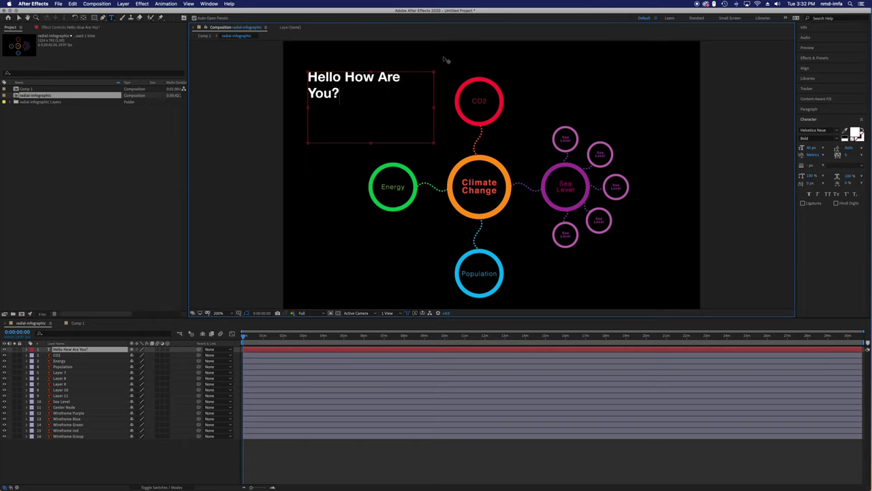
Step: Narrow the text box so its text wraps onto three lines, and move it toward the CO2 circle
left_click_drag(434, 143, 367, 152)
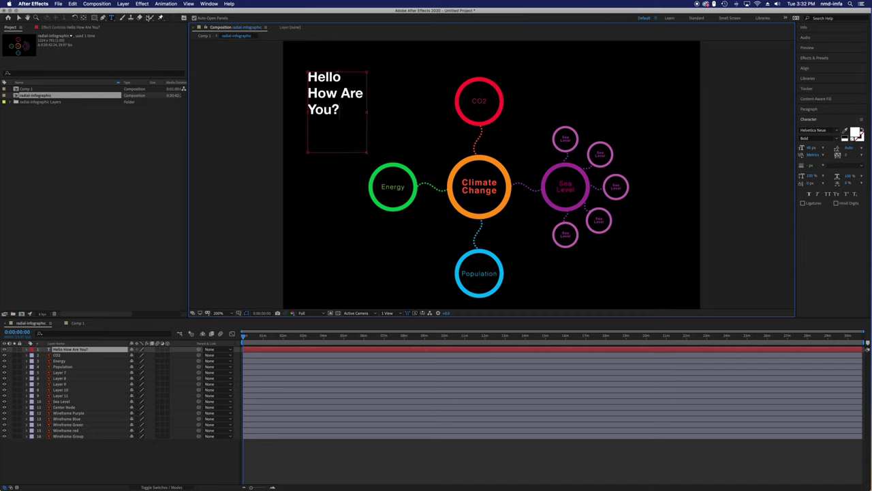
left_click(19, 17)
mouse_move(348, 95)
left_mouse_down()
mouse_move(375, 96)
mouse_move(363, 96)
left_mouse_up()
Step: Replace the text in the paragraph text box with "Climate Change: A Wicked Problem"
double_click(362, 96)
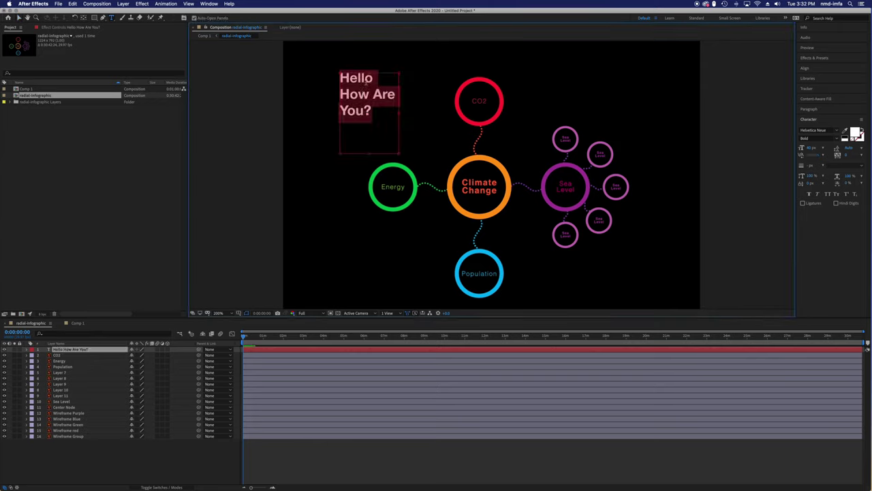
type("Climate C")
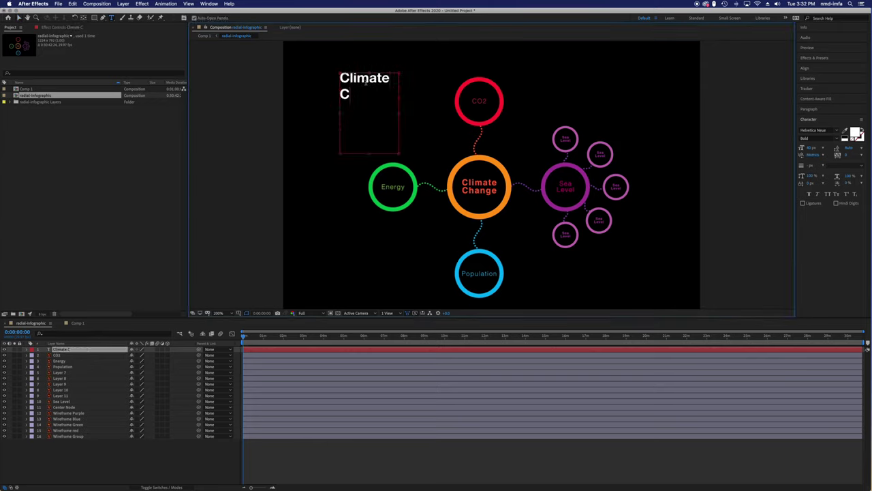
type("hange")
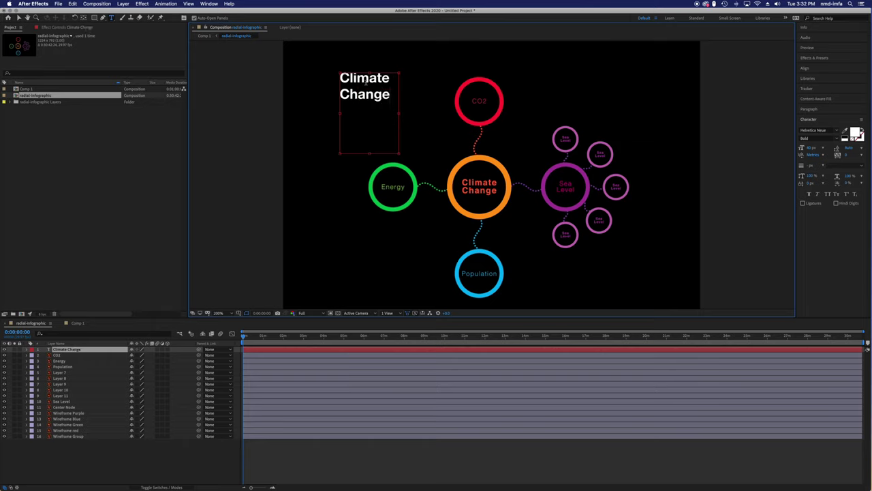
type(": A Wicked Problem")
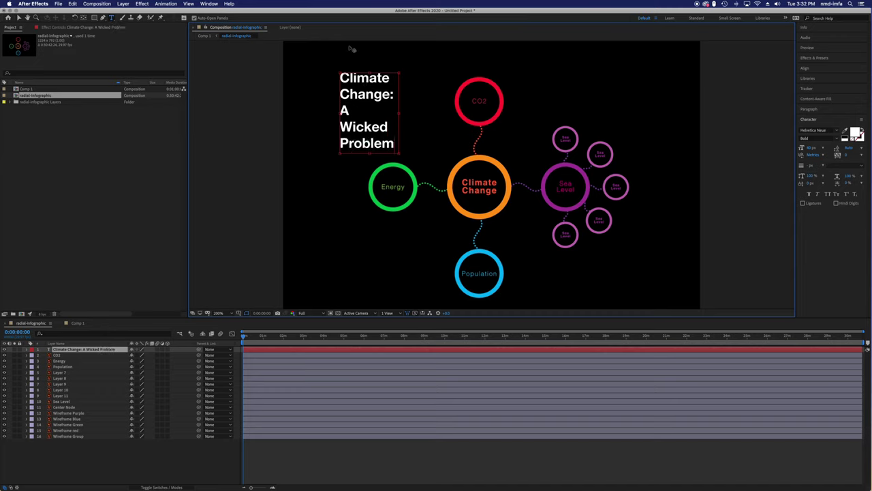
Step: Set the font size of "A Wicked Problem" to 30 px
left_click_drag(395, 145, 327, 109)
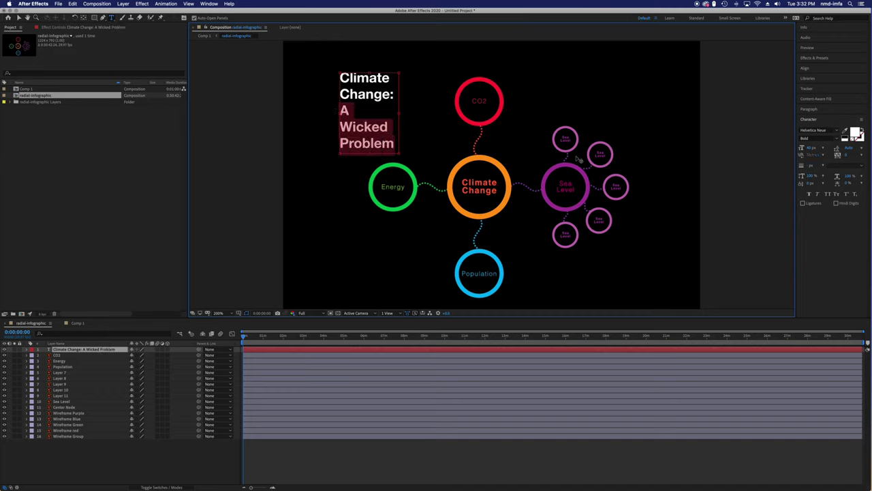
left_click(809, 147)
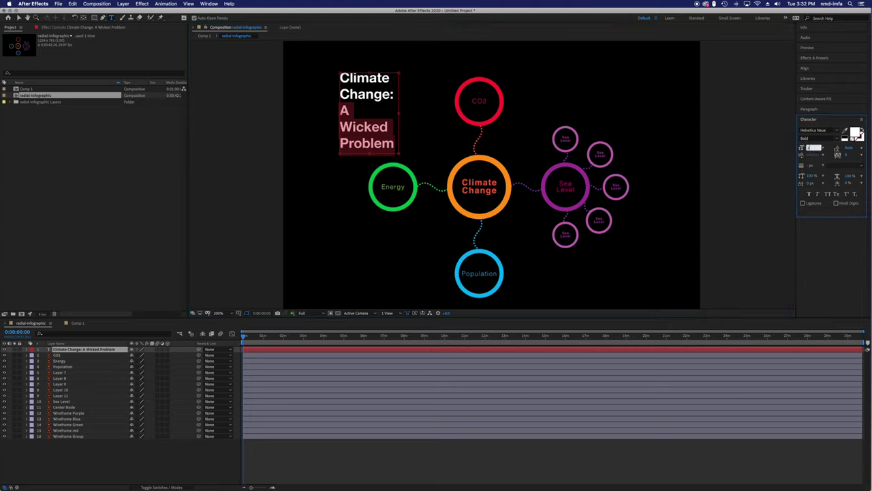
type("18")
key("Return")
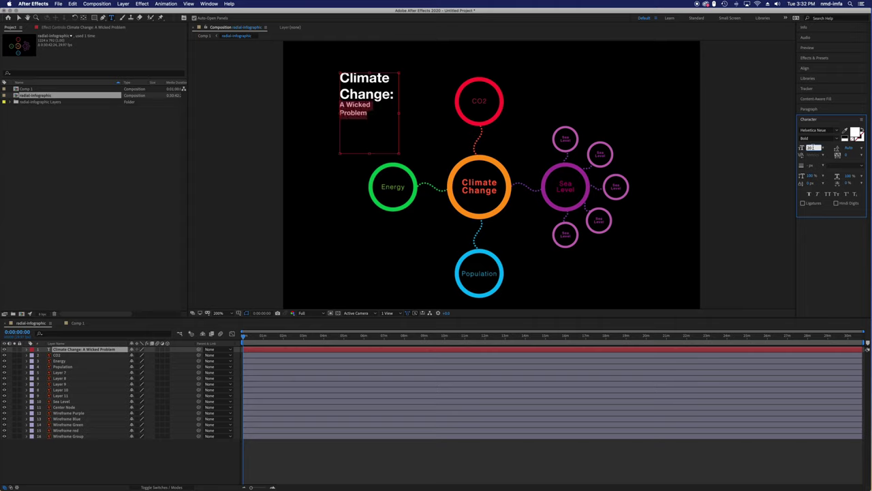
left_click_drag(802, 147, 812, 147)
Step: Increase the leading of the "A Wicked" line beneath "Climate Change:" and fine-tune its font size
left_click_drag(339, 108, 385, 109)
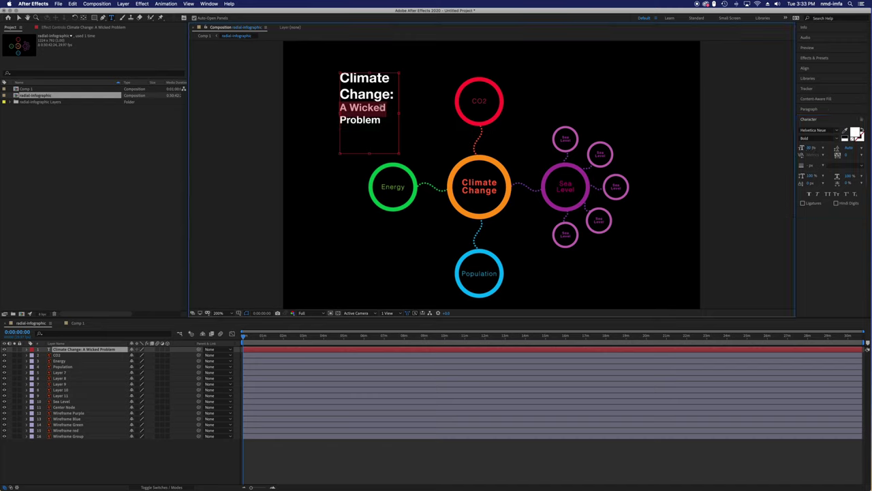
key("alt+Down")
key("alt+Down")
key("alt+Down")
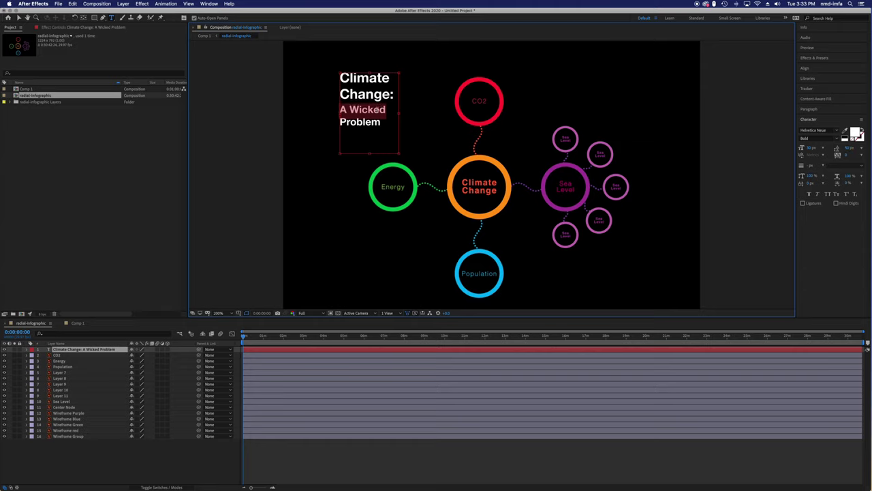
key("super+shift+period")
key("super+shift+period")
key("super+shift+comma")
Step: Widen the tracking of "A Wicked Problem" by two increments and of "Climate Change:" by the same amount
left_click(383, 124, "shift")
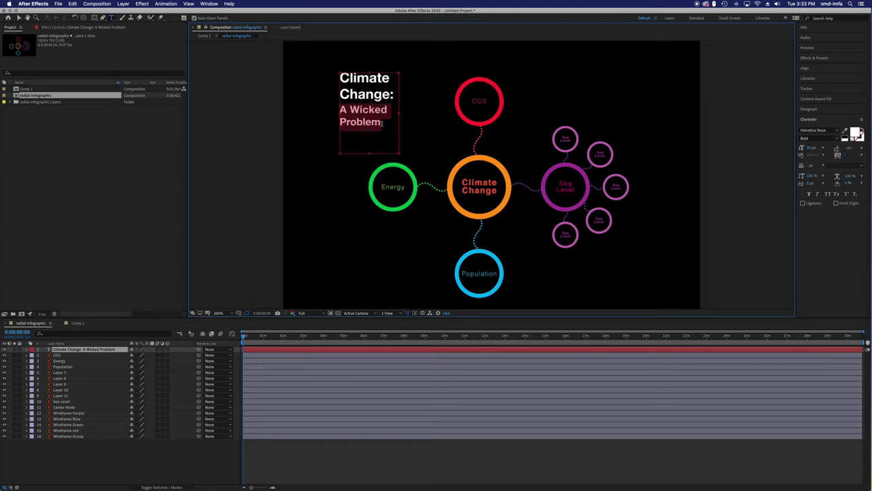
key("alt+Right")
key("alt+Right")
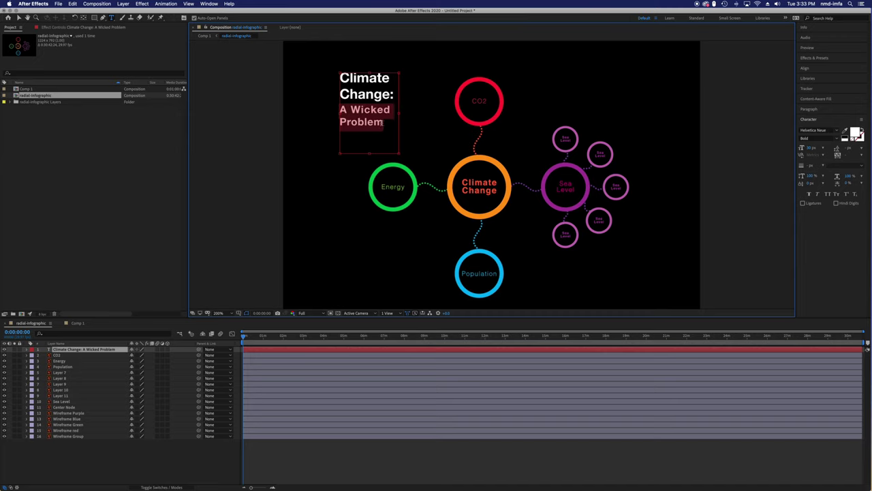
left_click_drag(396, 96, 323, 75)
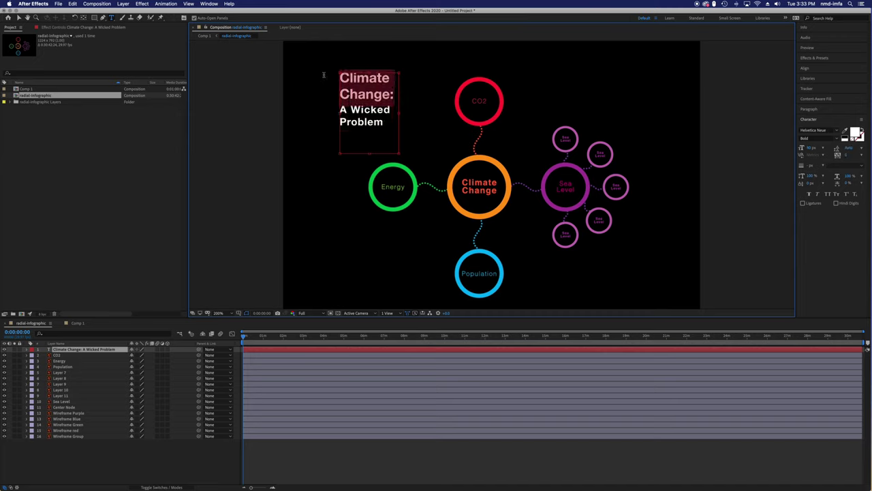
key("alt+Right")
key("alt+Right")
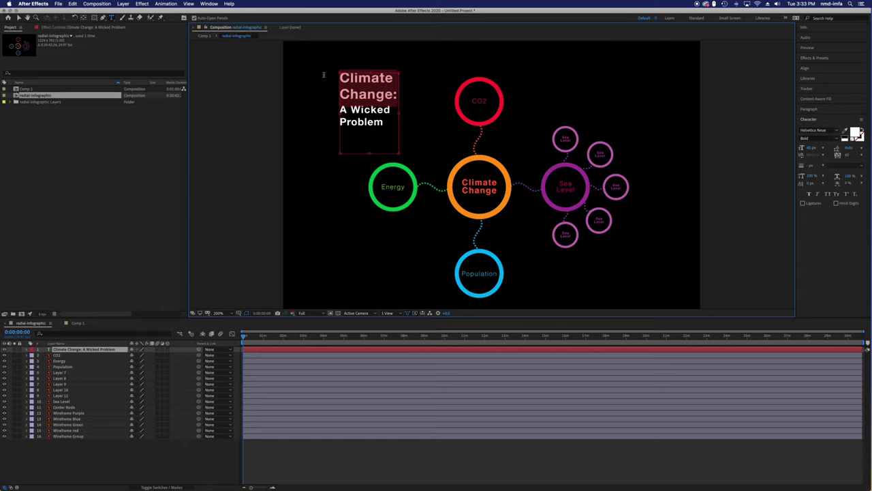
Step: Tighten the leading of the two "A Wicked Problem" lines by two increments
double_click(377, 110)
left_click(389, 125)
left_click_drag(389, 125, 336, 108)
key("alt+Up")
key("alt+Up")
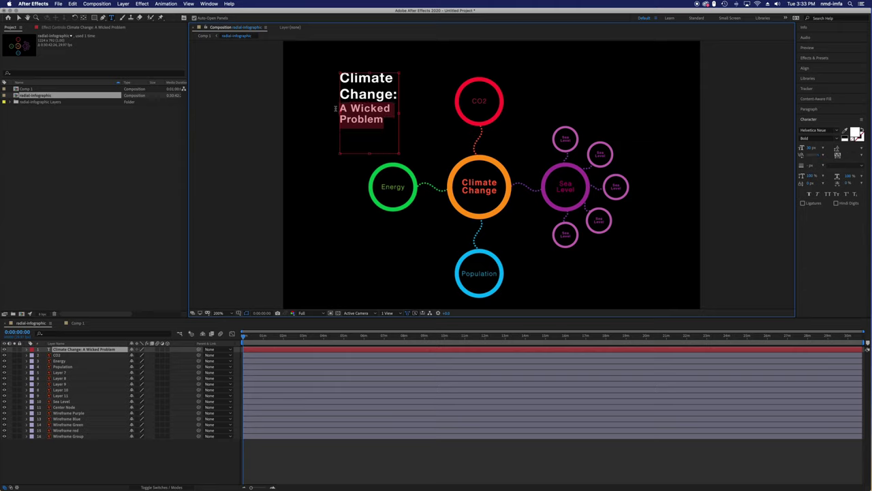
Step: Tighten the leading of the two-line "Climate Change:" heading by four increments
double_click(379, 97)
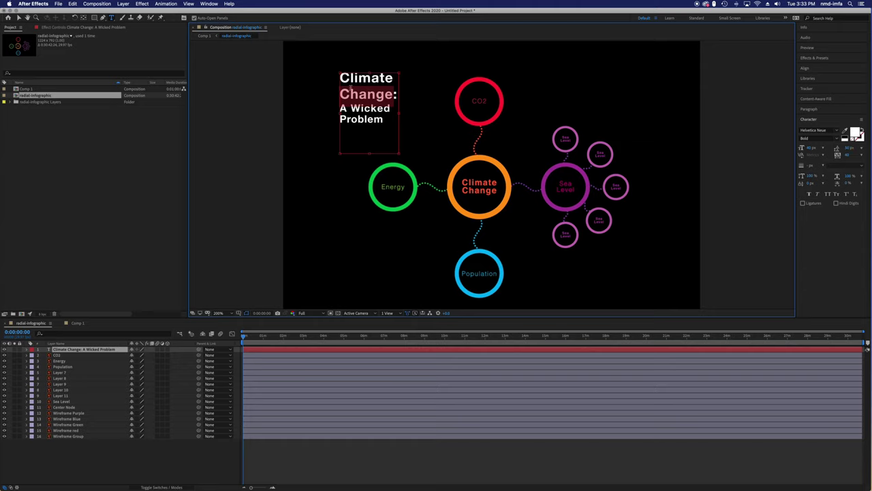
left_click(396, 98)
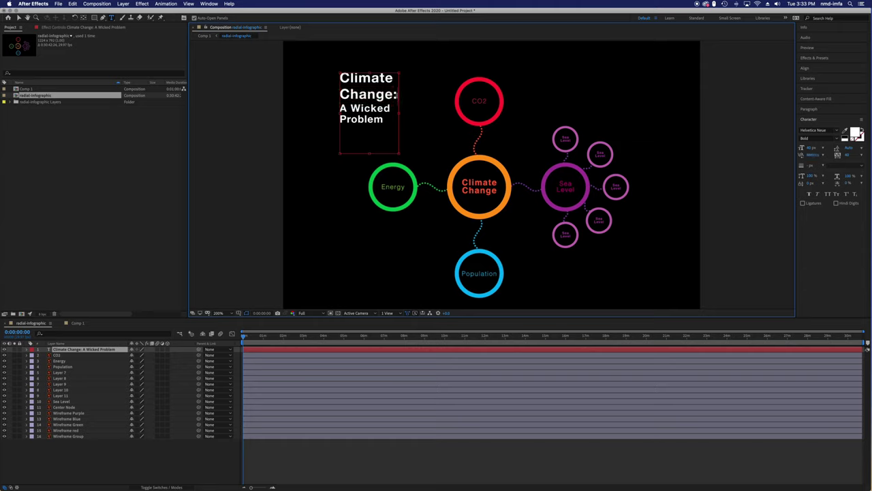
left_click_drag(396, 97, 330, 74)
key("alt+Up")
key("alt+Up")
key("alt+Up")
key("alt+Up")
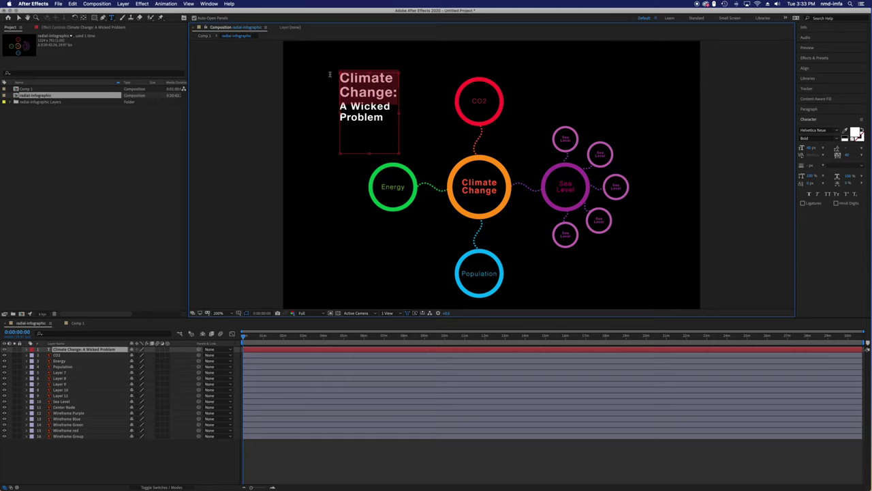
Step: Increase the leading of the "A Wicked" line by three increments to separate the subtitle from the heading
left_click(382, 116)
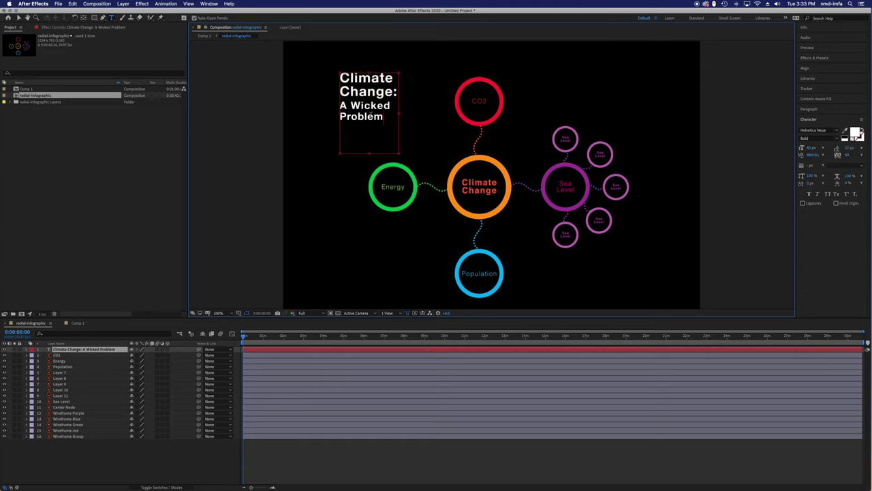
triple_click(371, 105)
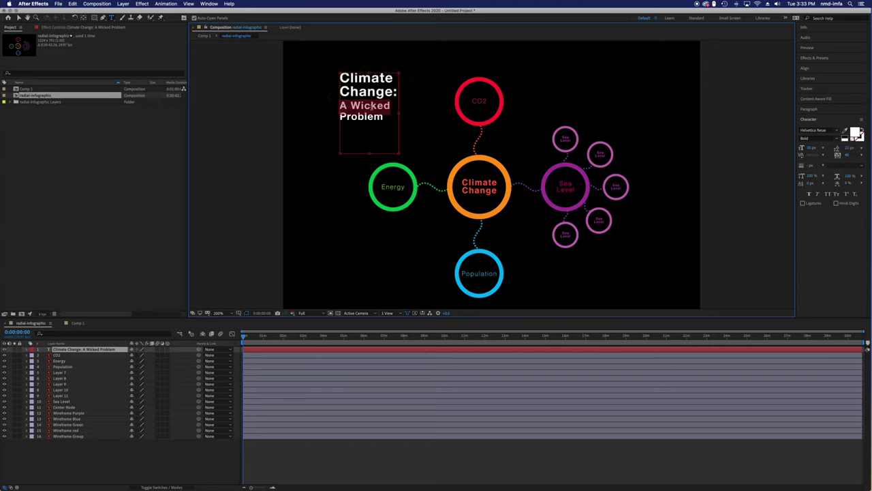
key("alt+Down")
key("alt+Down")
key("alt+Down")
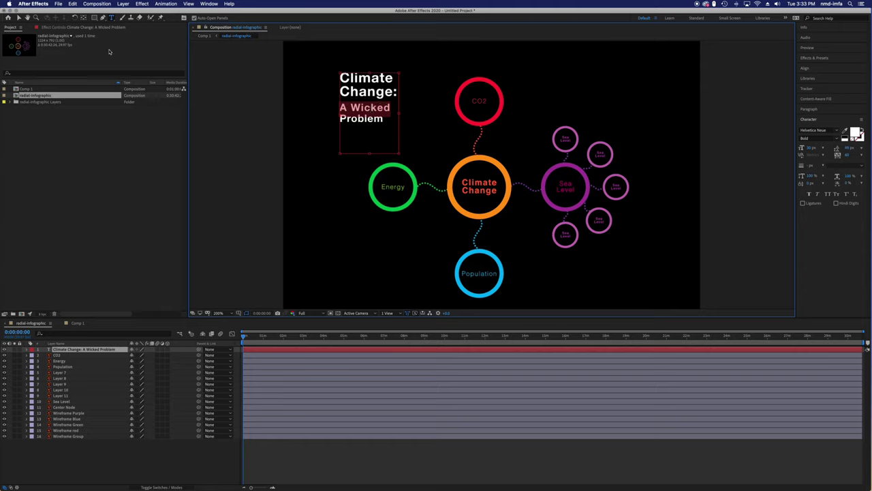
Step: Change the fill color of the words "Climate Change:" to bright cyan, leaving "A Wicked Problem" white
left_click(20, 17)
left_click(230, 93)
double_click(379, 84)
left_click(377, 111)
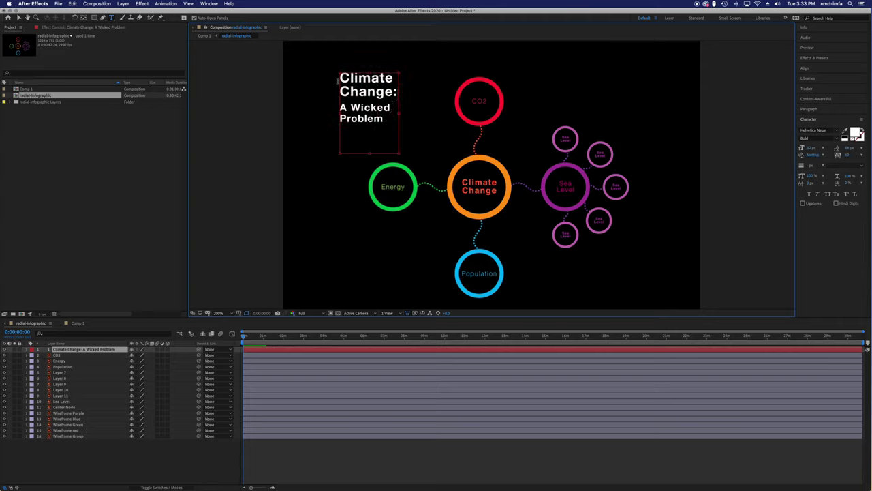
left_click_drag(341, 77, 398, 96)
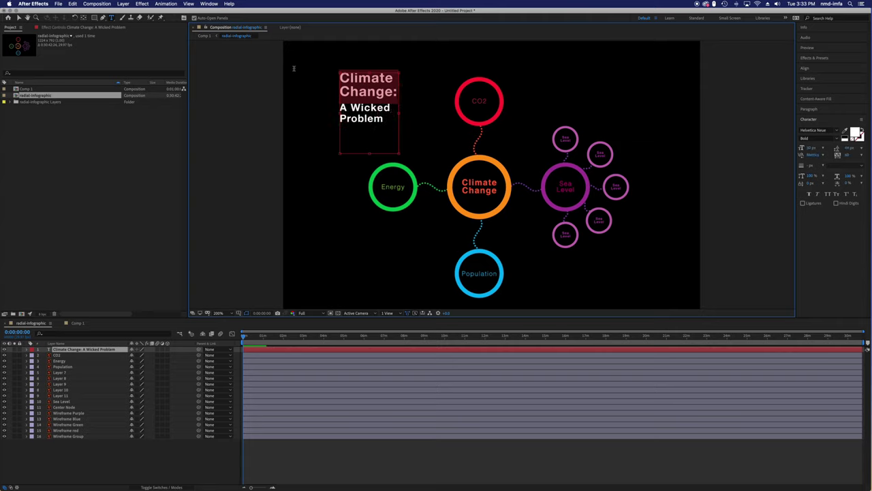
left_click(855, 133)
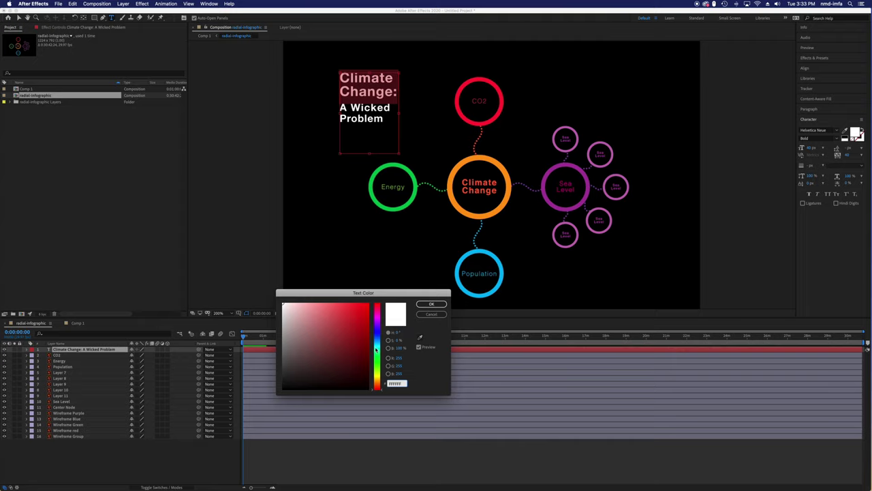
left_click(376, 347)
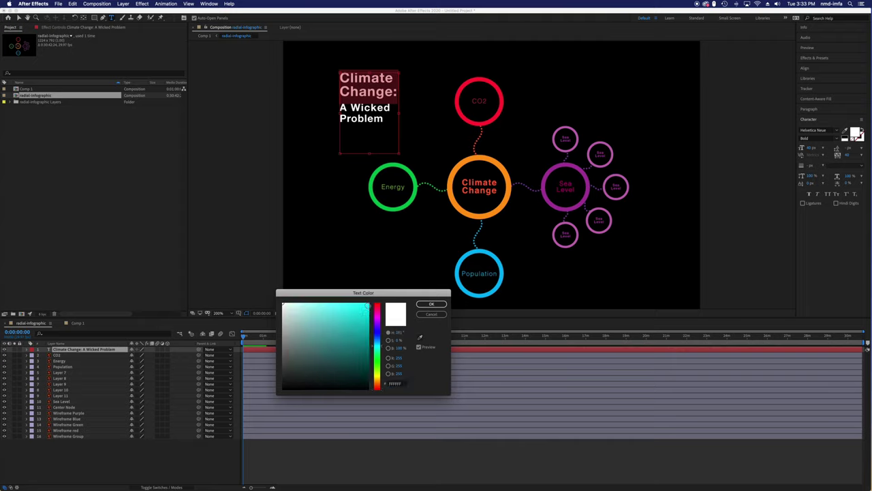
left_click(368, 306)
left_click(432, 304)
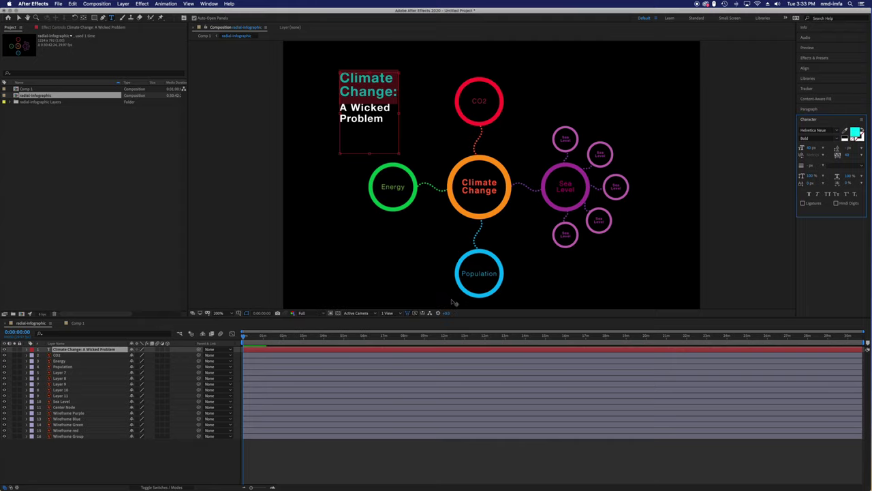
Step: Give the "Climate Change:" text a dark grey stroke with color 616161
left_click(858, 137)
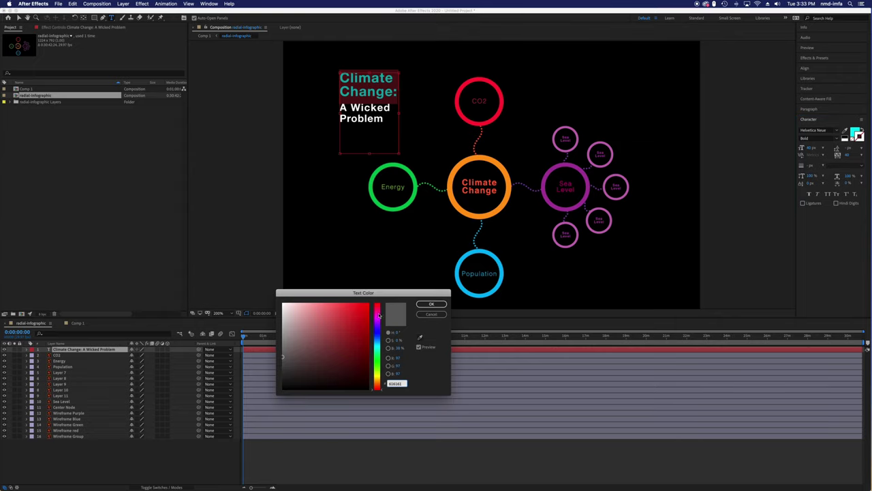
left_click(377, 333)
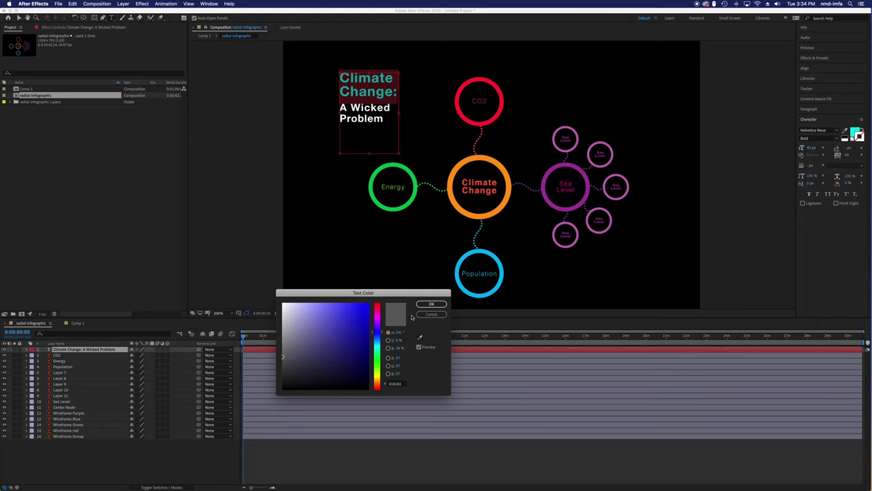
left_click(431, 305)
left_click(390, 107)
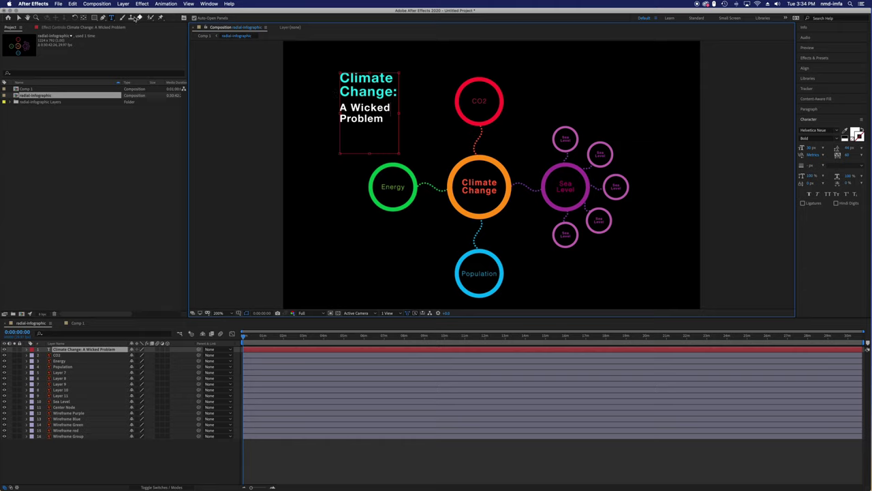
Step: Set the stroke width of the "Climate Change:" text to 3 px
left_click_drag(397, 91, 325, 68)
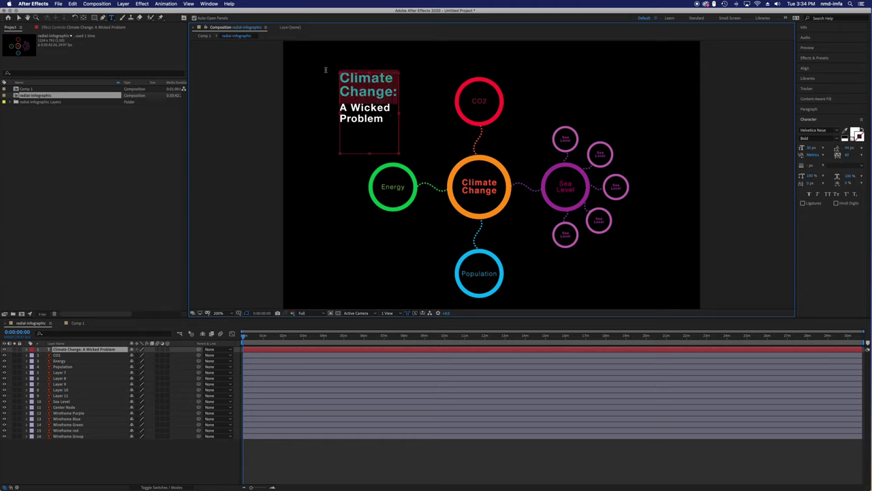
left_click(208, 3)
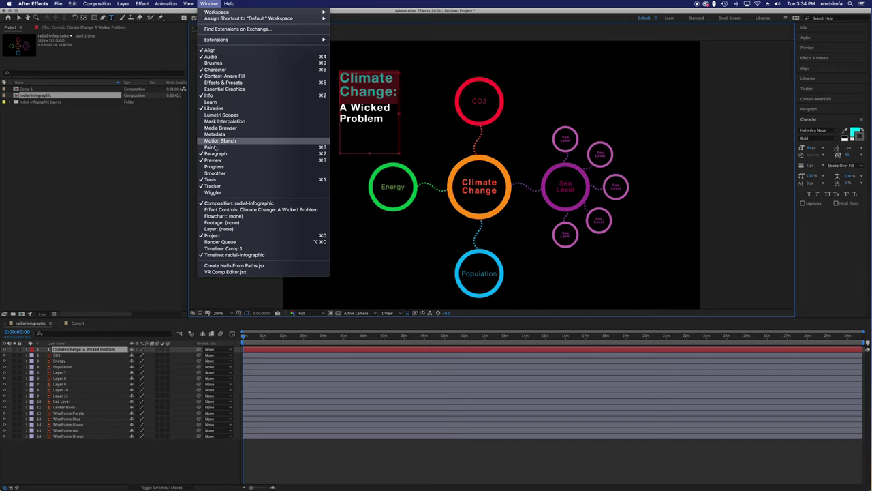
left_click(209, 3)
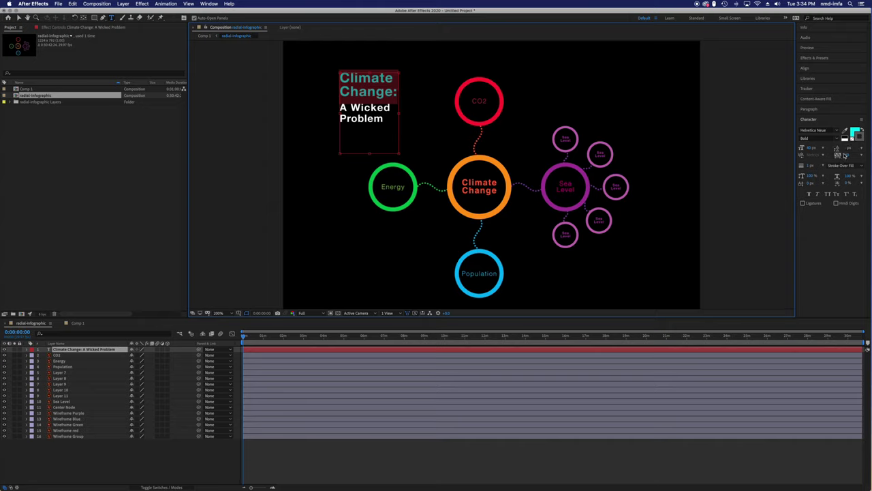
left_click(810, 165)
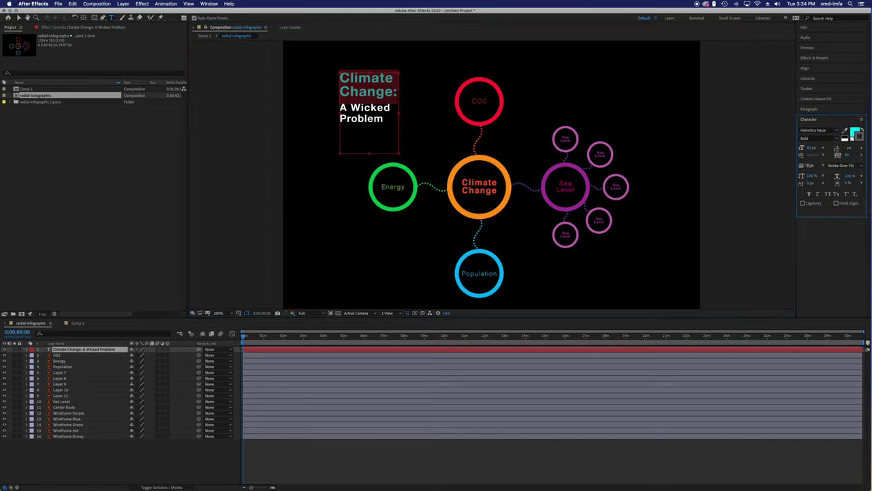
type("3")
key("Return")
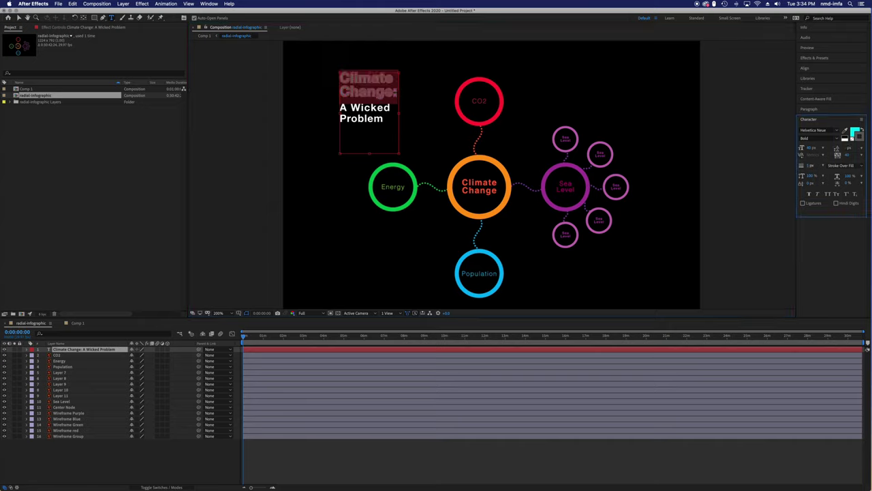
Step: Thin the stroke of the "Climate Change:" text and change its stroke color to bright green (06F451)
left_click(810, 166)
type("1")
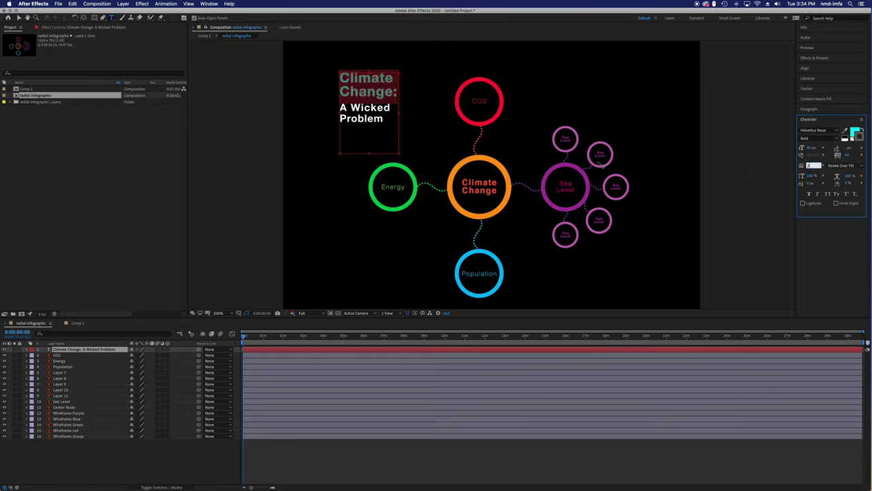
left_click(857, 135)
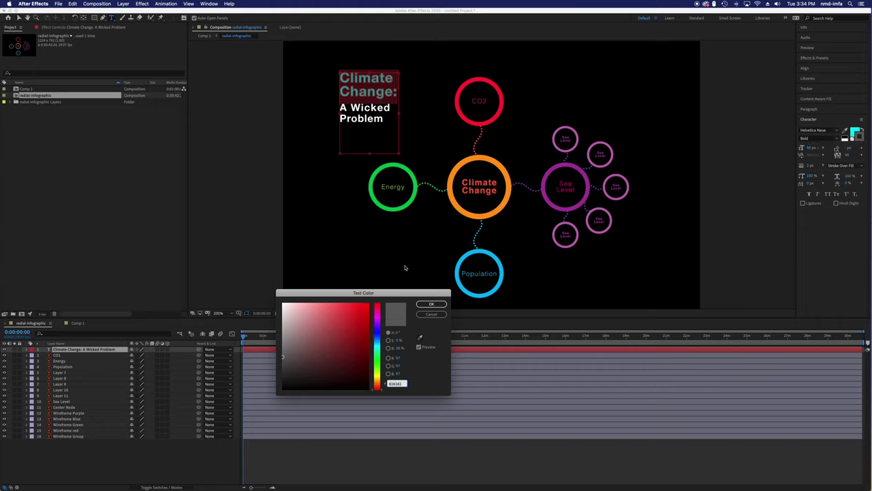
left_click(379, 357)
left_click(368, 307)
left_click(431, 303)
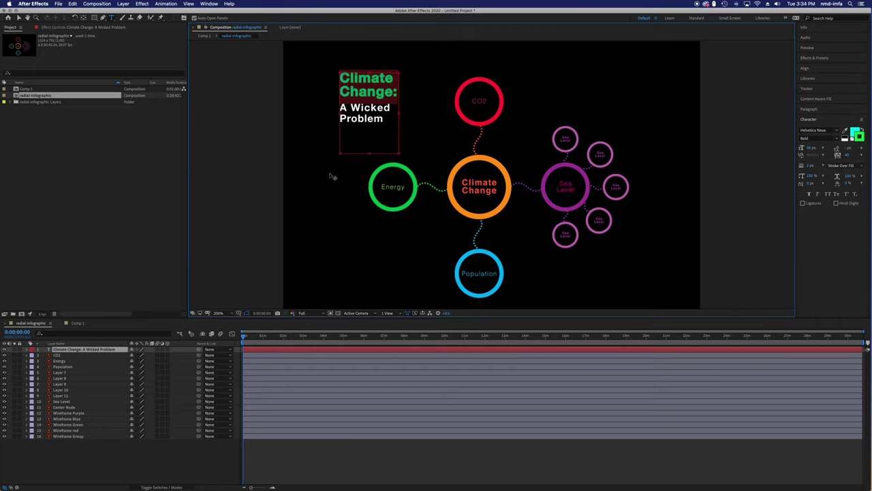
left_click(20, 18)
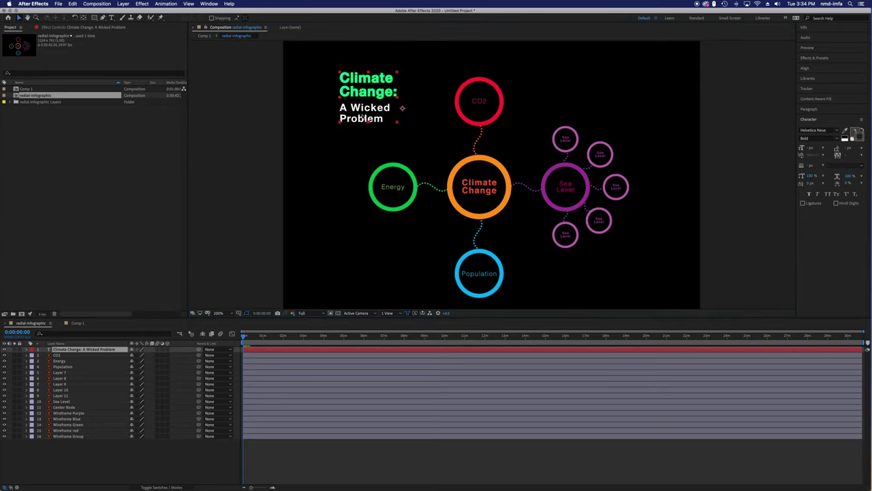
Step: Remove the stroke from the title text, keeping the cyan and white fills
left_click(856, 136)
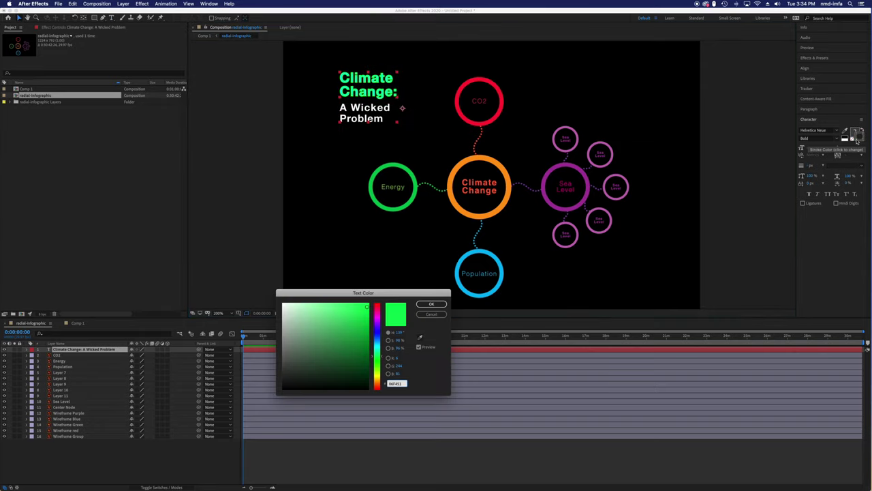
left_click(431, 314)
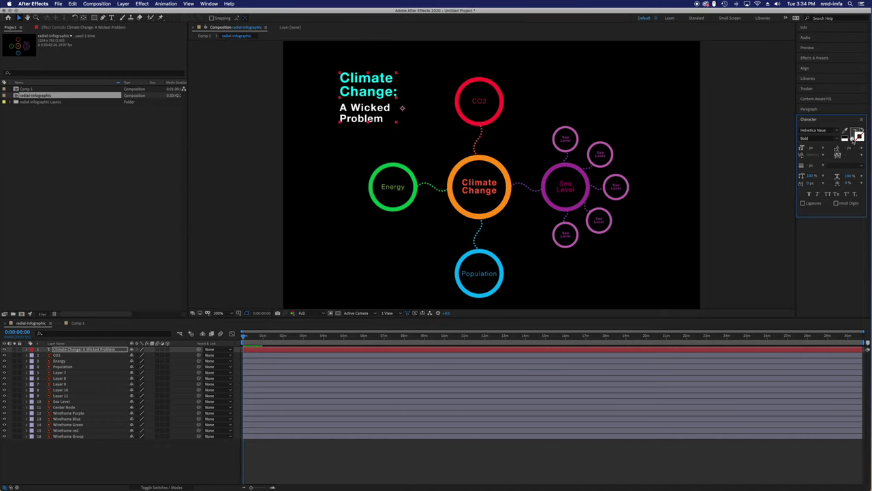
double_click(361, 88)
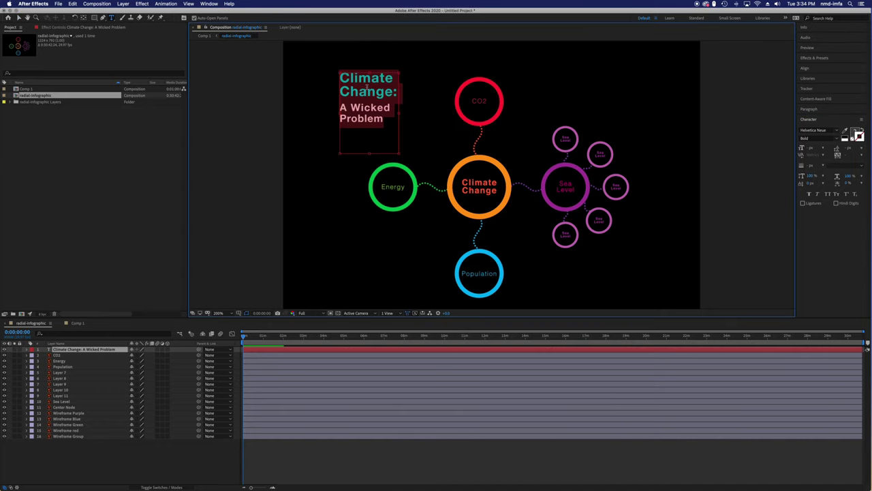
left_click(857, 134)
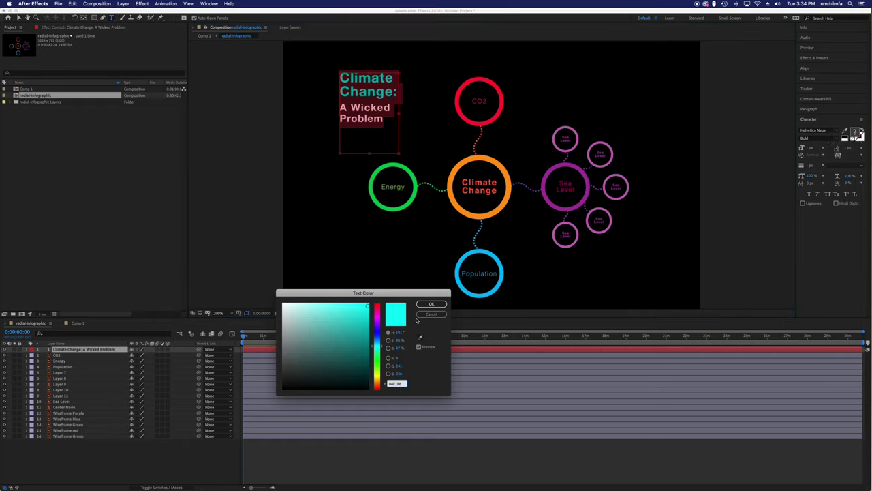
left_click(423, 315)
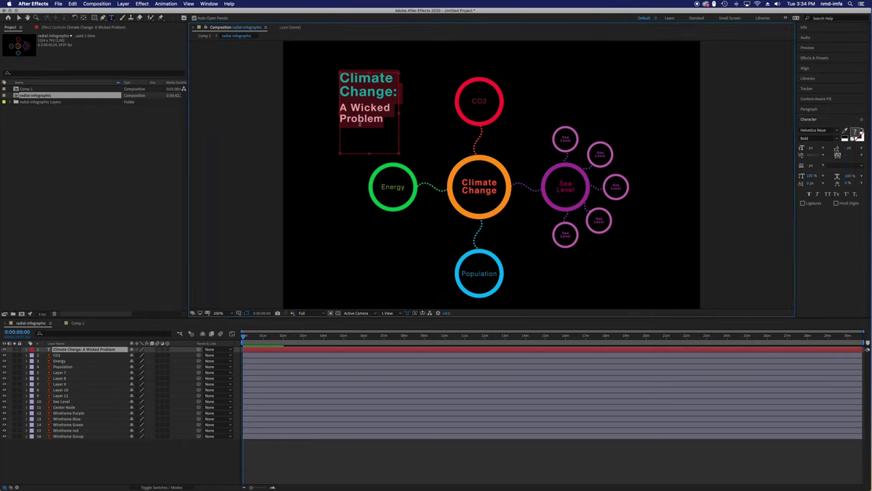
left_click(357, 145)
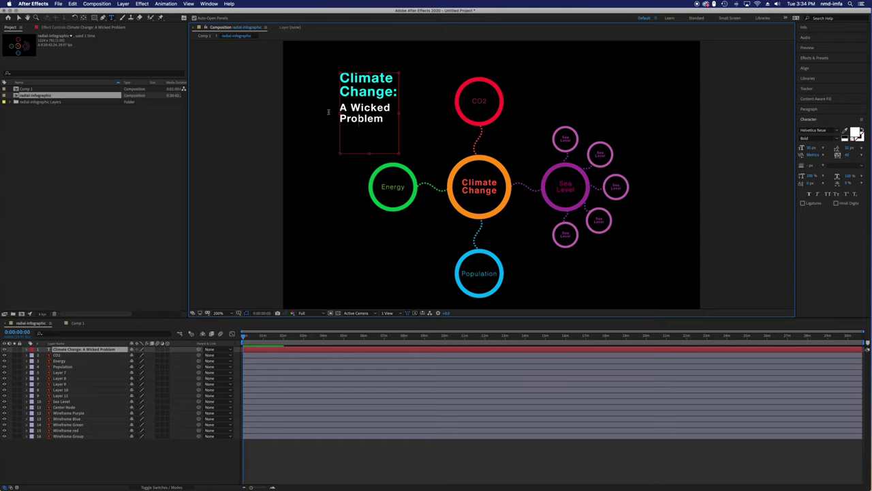
left_click(17, 16)
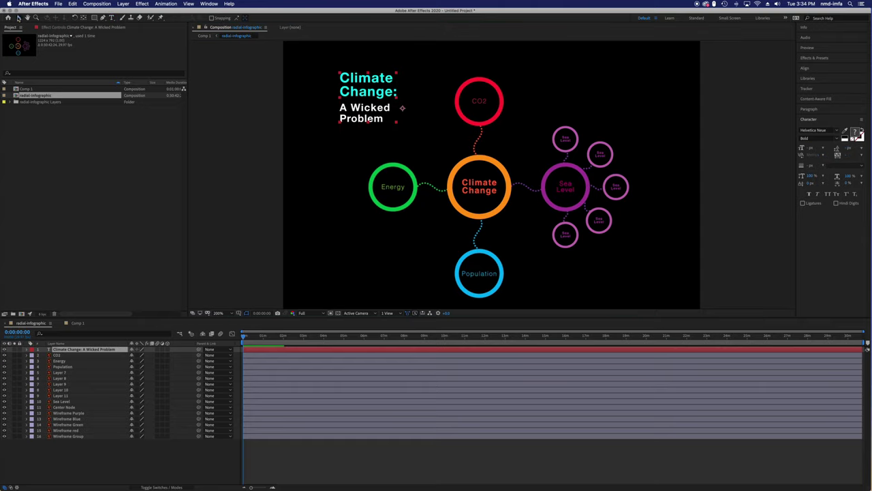
Step: Add a text layer reading "Type" above the CO2 circle and paste the word repeatedly along the same line
left_click(431, 56)
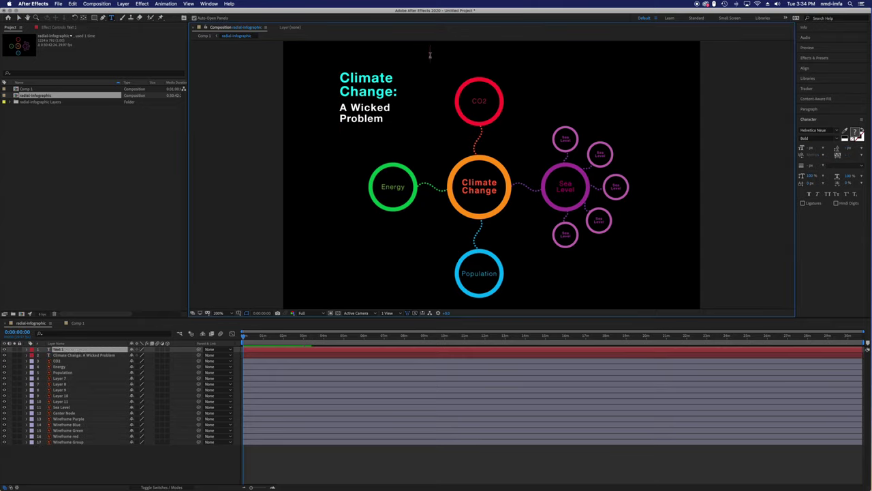
type("Type")
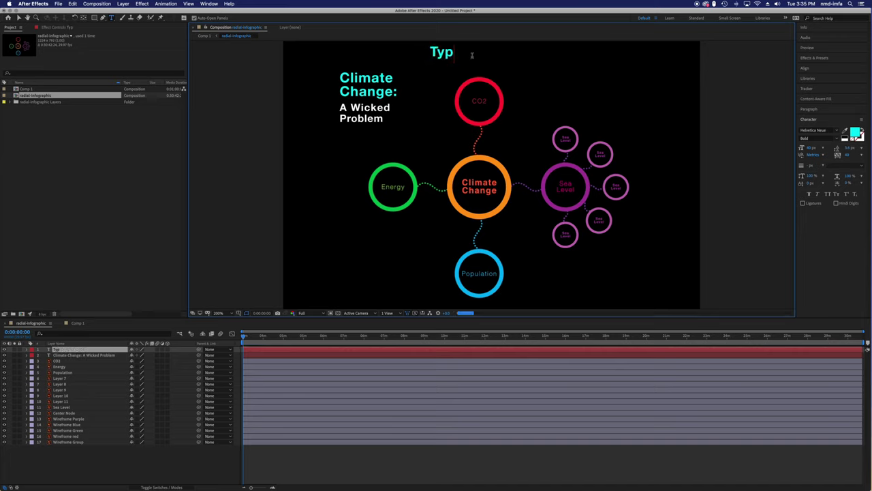
key("super+a")
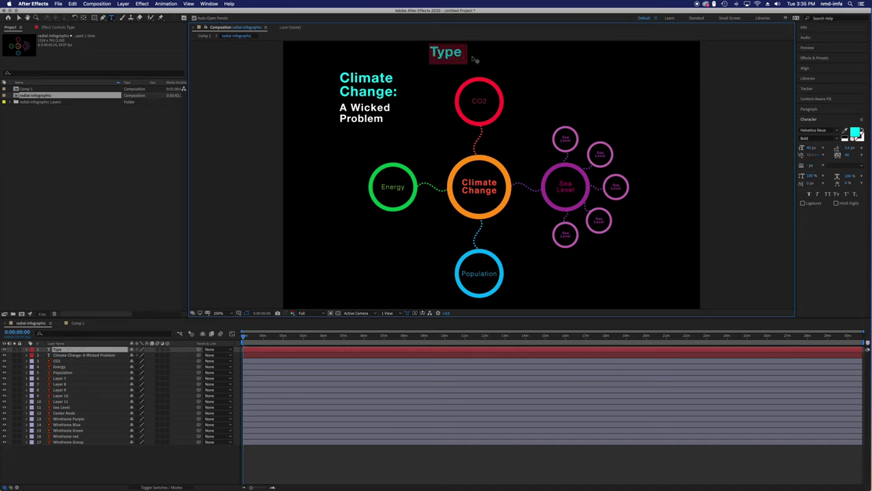
key("super+c")
key("super+v")
key("super+v")
key("super+v")
key("super+v")
key("super+v")
key("super+v")
key("super+v")
key("super+v")
key("super+v")
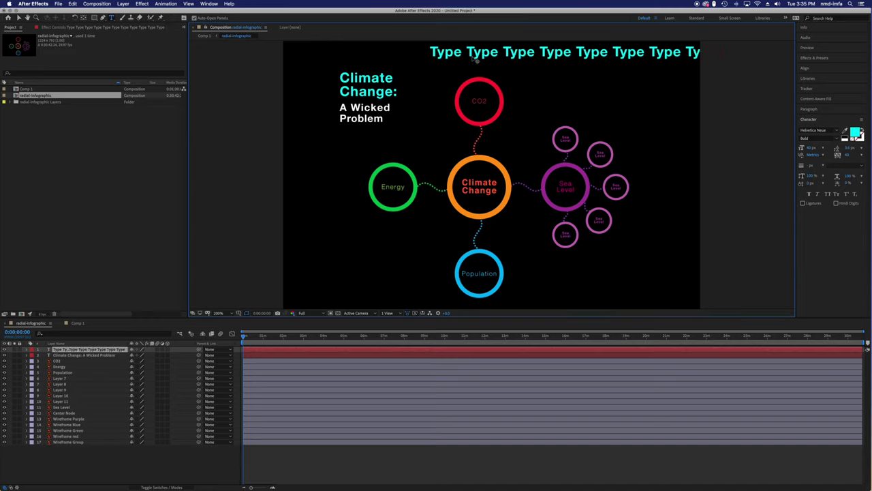
Step: Undo the repeated pastes and the typed word "Type" in the new text layer
key("super+z")
key("super+z")
key("super+z")
key("super+z")
key("super+z")
key("super+z")
key("super+z")
key("super+z")
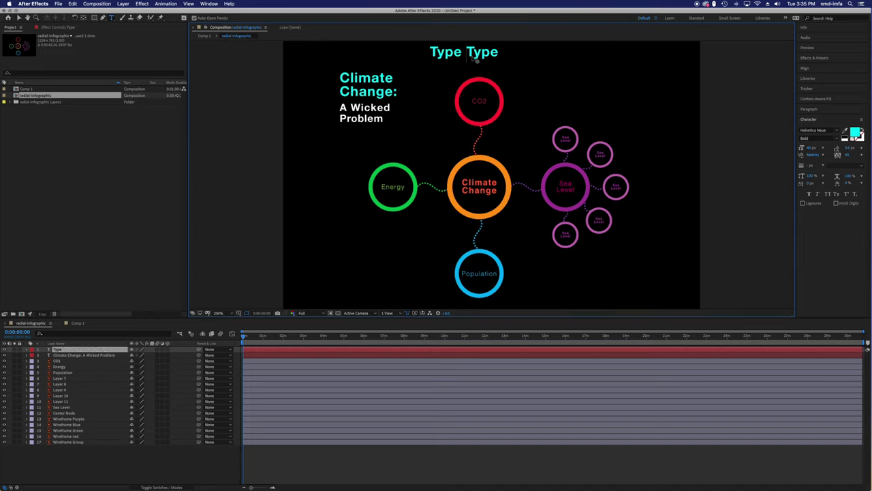
key("super+z")
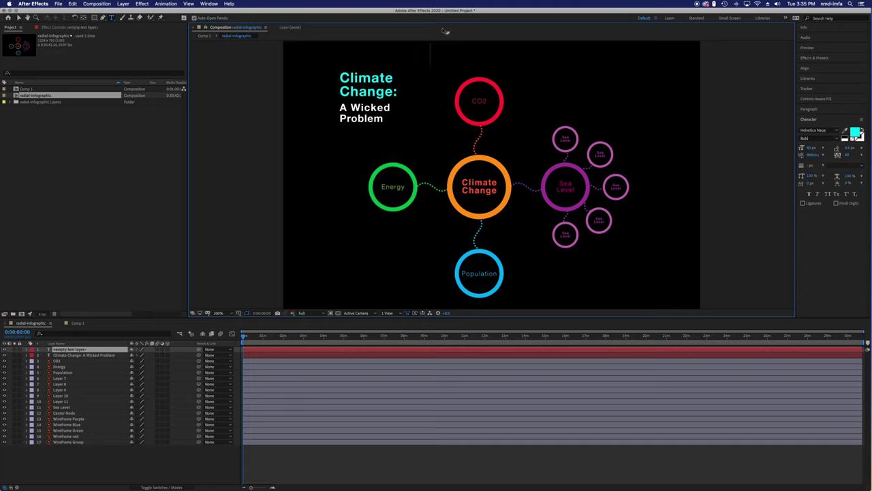
Step: Delete the empty text layer above the "Climate Change: A Wicked Problem" layer
left_click(21, 18)
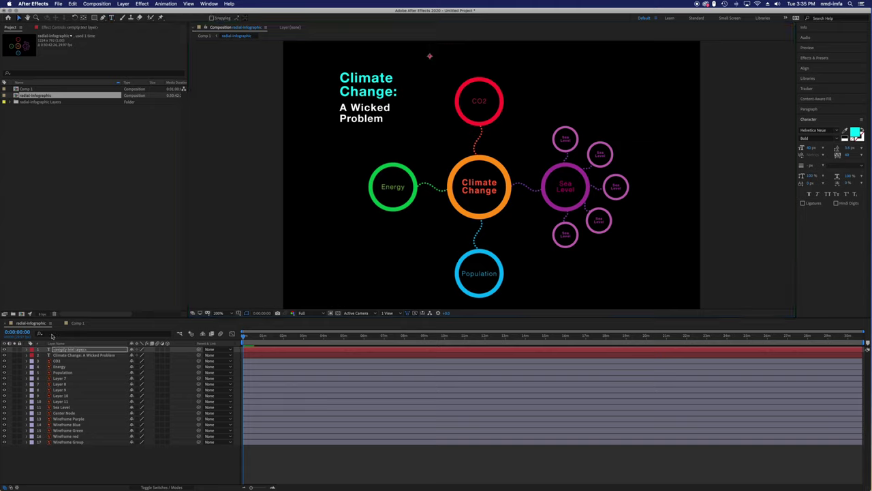
left_click(66, 355)
left_click(65, 350)
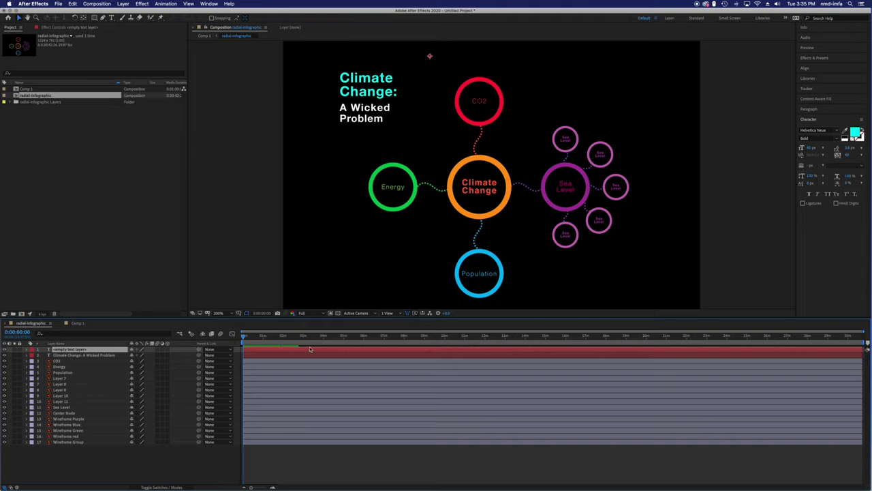
key("Delete")
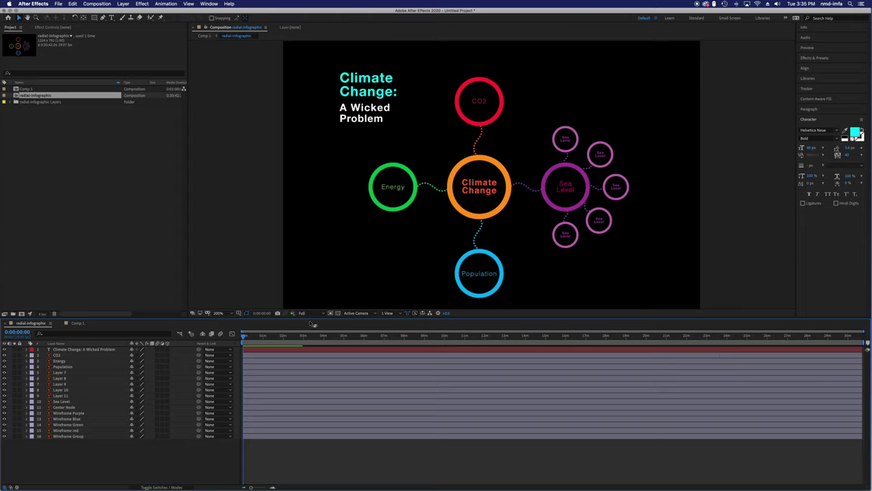
Step: Trim the end of the title layer to about the 3-minute mark, at 0:02:59:12
left_click_drag(765, 349, 257, 350)
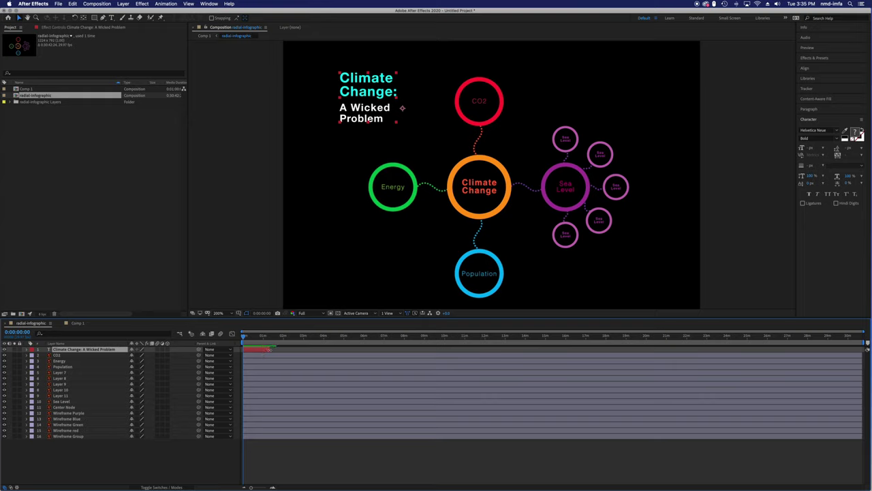
left_click_drag(278, 339, 299, 350)
Step: Save the project as "Type* Masks" in the CSC 368 folder
key("super+s")
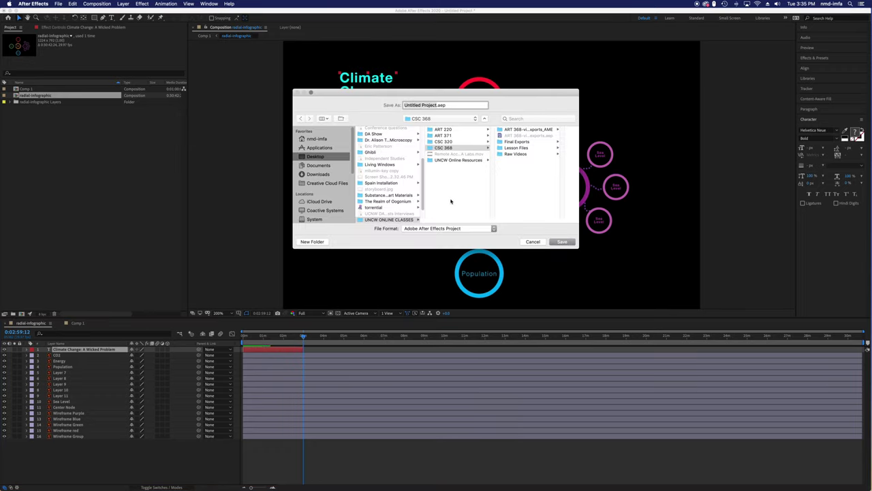
type("Type* Masks")
left_click(562, 241)
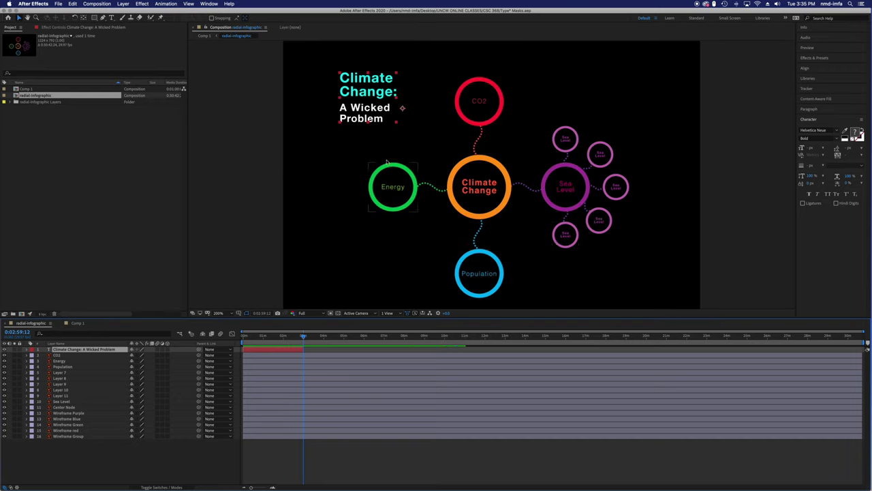
Step: Create Position, Scale and Opacity keyframes on the title layer at the timeline start and move them to the layer's 3-minute end
left_click_drag(283, 337, 242, 338)
left_click(26, 350)
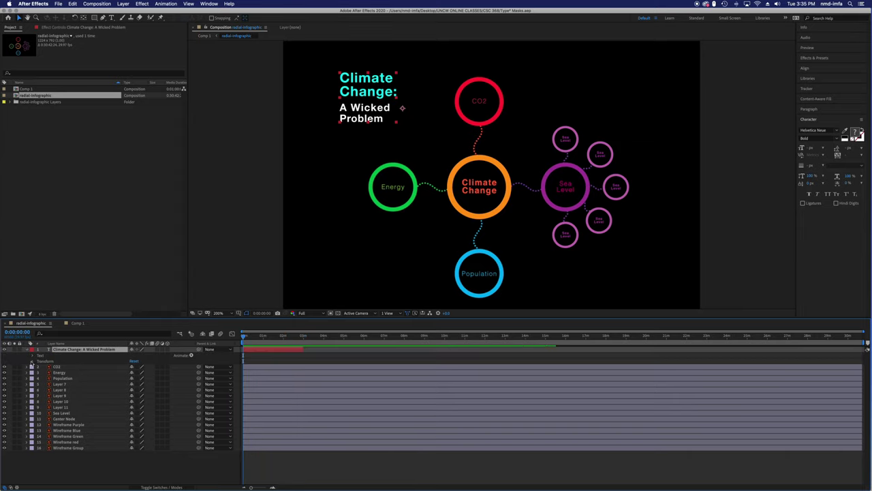
left_click(33, 361)
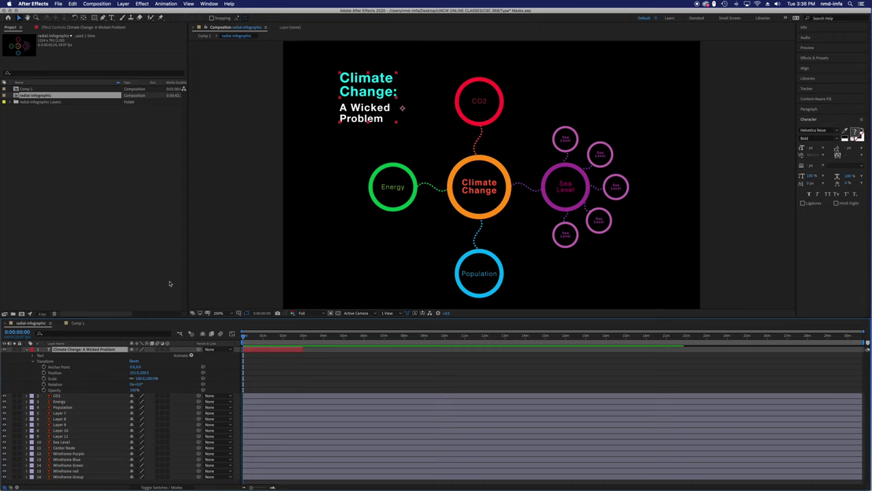
left_click(44, 372)
left_click(43, 379)
left_click(44, 390)
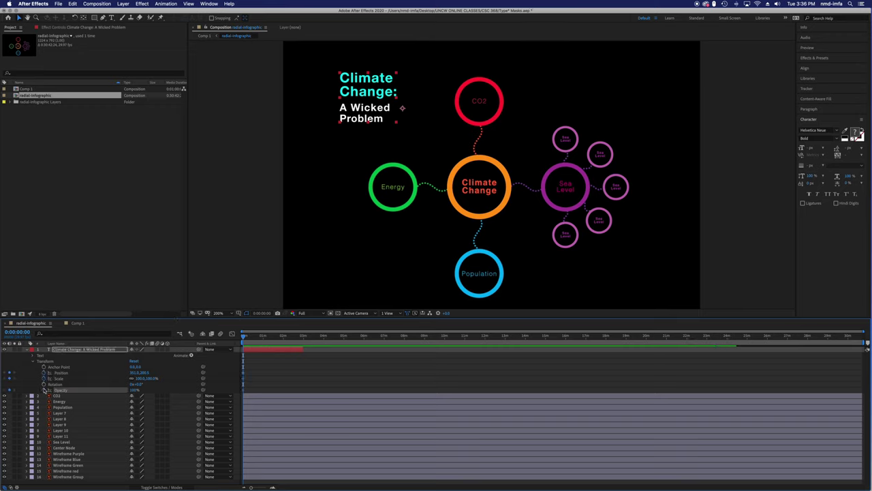
left_click_drag(251, 370, 303, 389)
Step: At time zero, move the title off the left edge of the canvas and set its opacity to 0%
left_click_drag(367, 109, 241, 111)
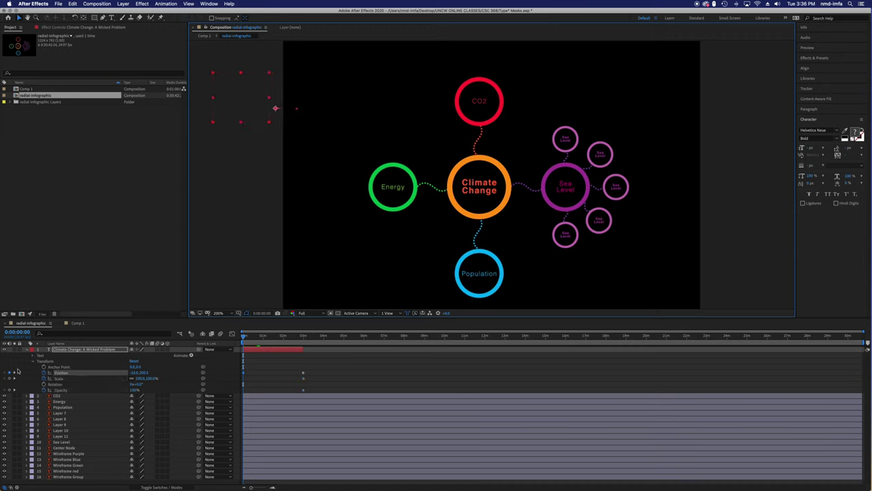
left_click(136, 390)
type("0")
key("Return")
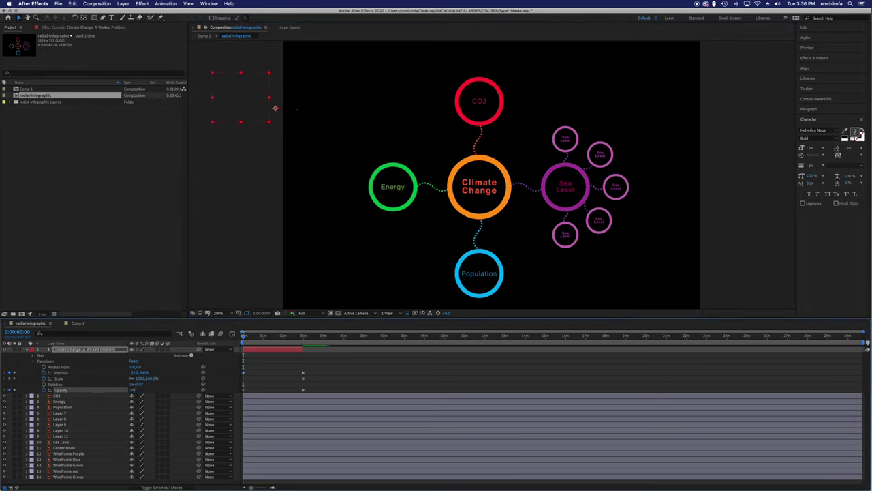
left_click_drag(244, 336, 306, 342)
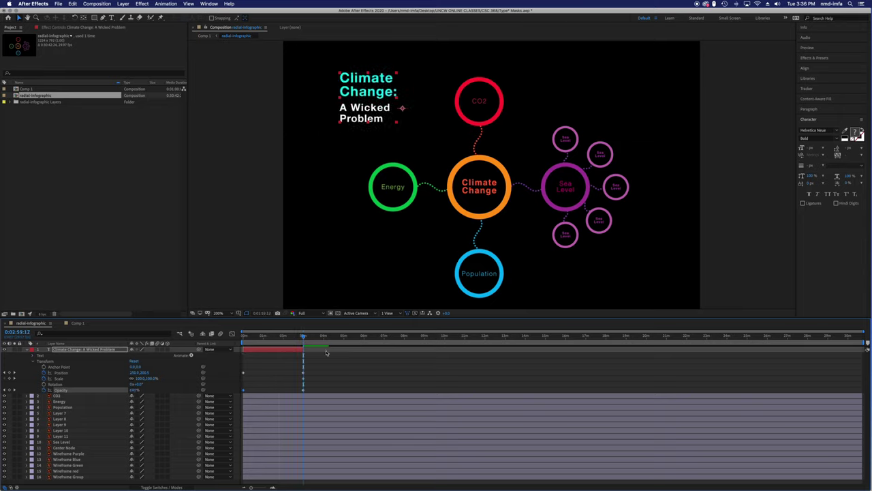
Step: Extend the title layer to about 7 minutes and copy its 3-minute Position, Scale and Opacity keyframes to 0:05:55:24
left_click_drag(303, 348, 375, 349)
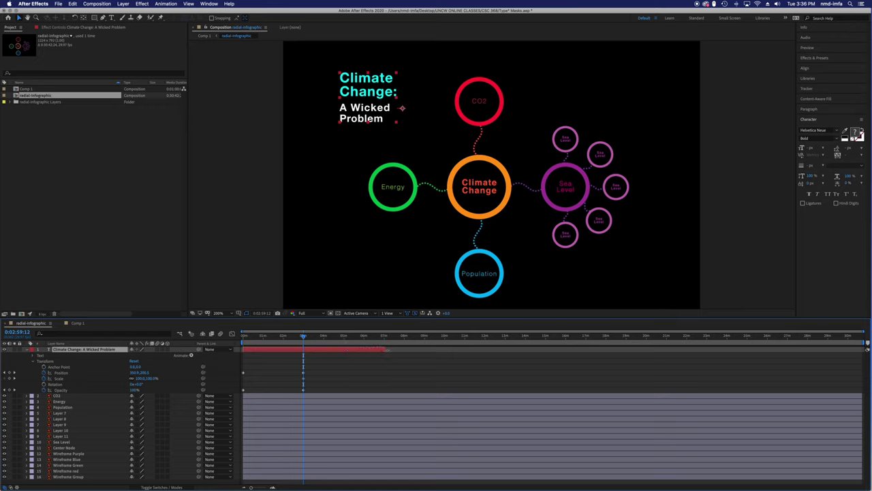
left_click_drag(293, 371, 312, 398)
left_click(363, 337)
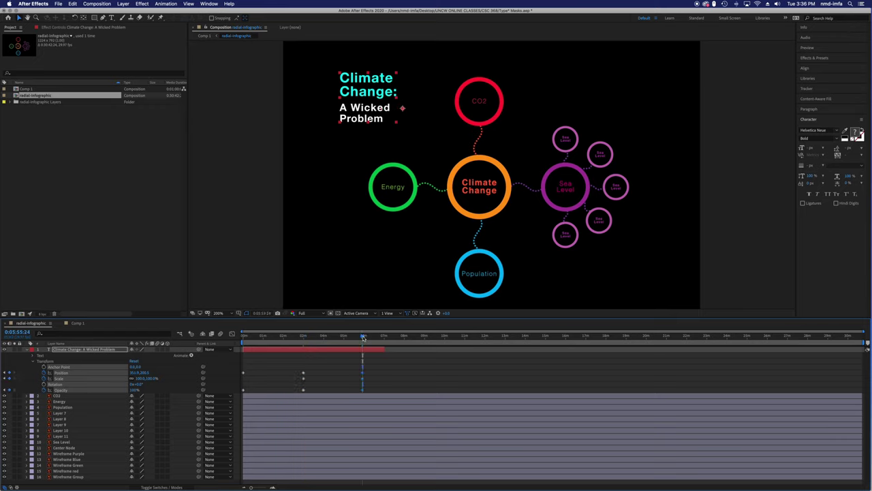
Step: Copy the title's starting Position and Opacity keyframes to the layer's end at 0:07:01:20 and scrub through the animation
left_click(383, 337)
key("super+v")
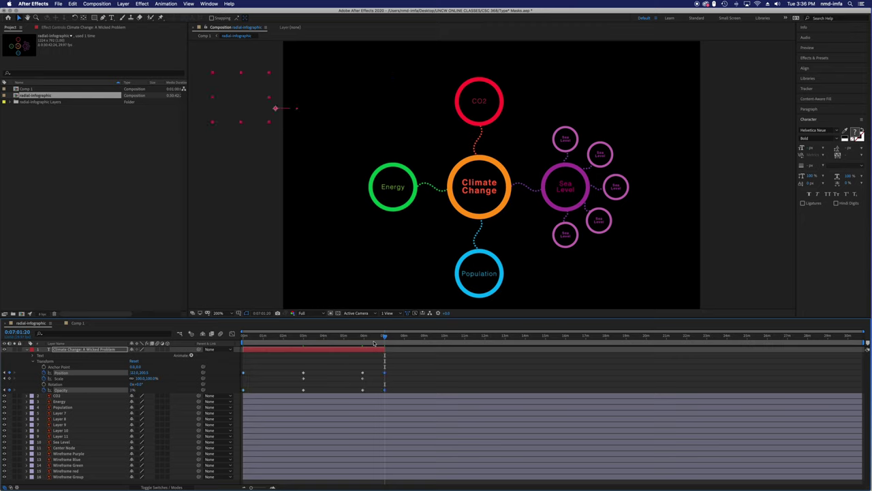
left_click_drag(385, 337, 244, 355)
left_click_drag(246, 334, 305, 338)
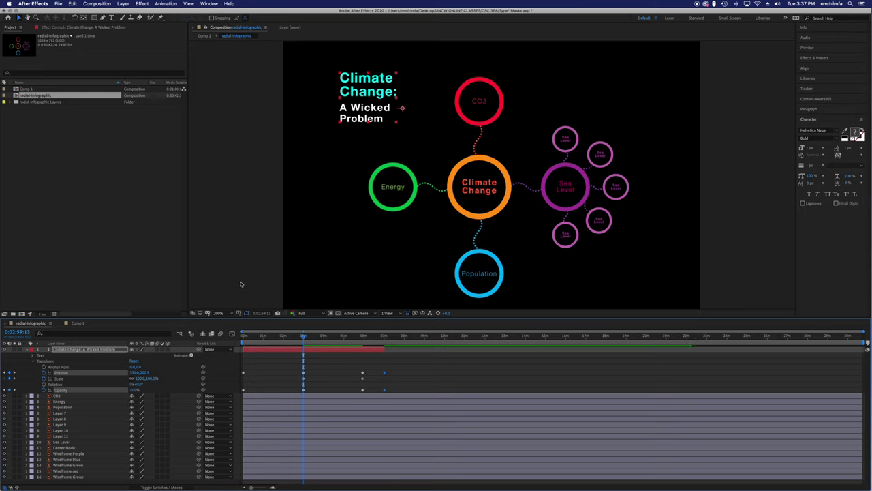
Step: Delete all Position keyframes from the title layer and move its 3-minute Scale and Opacity keyframes to 0:02:01:19
left_click(243, 372)
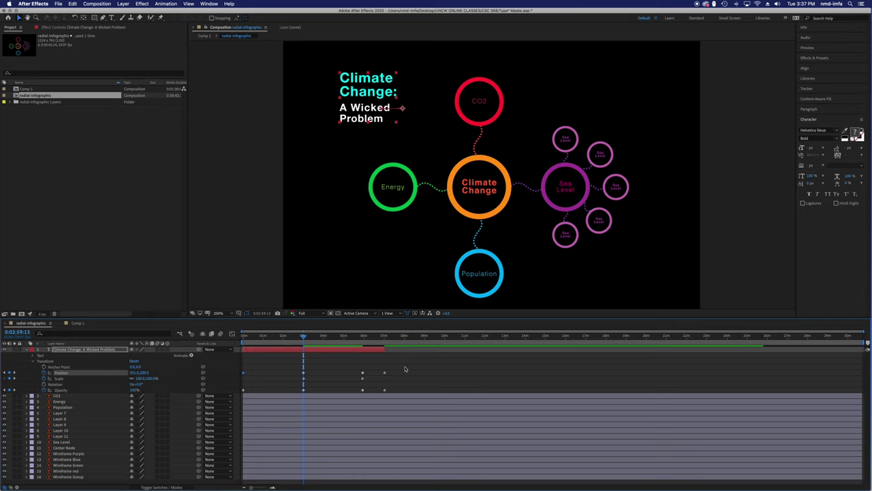
left_click_drag(398, 368, 242, 373)
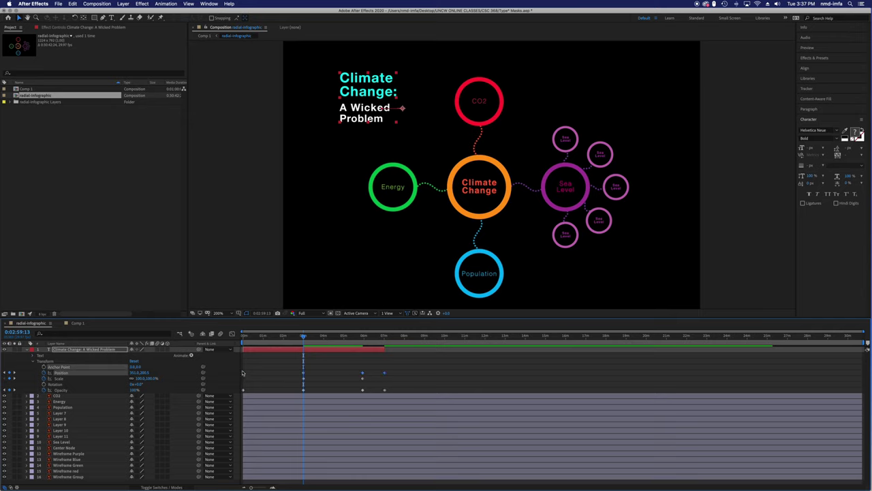
left_click(257, 338)
left_click_drag(270, 339, 288, 391)
left_click(295, 368)
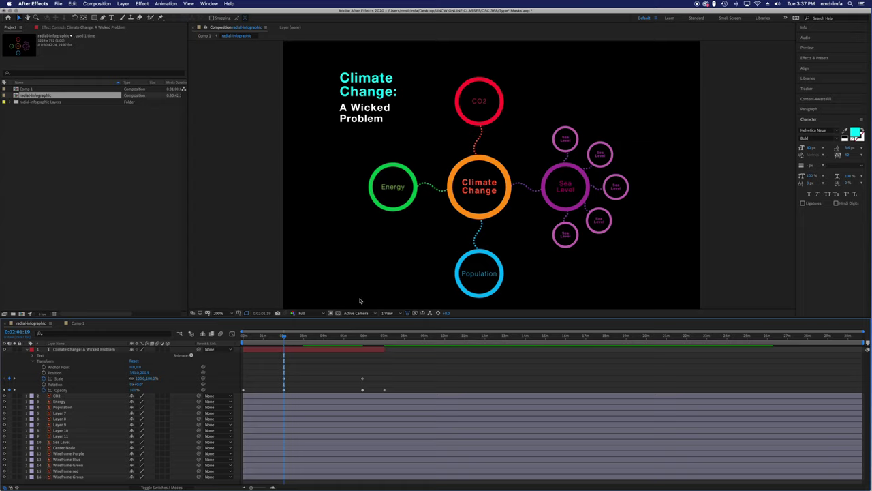
Step: Add a new mask around the "Climate Change: A Wicked Problem" text layer
left_click(360, 95)
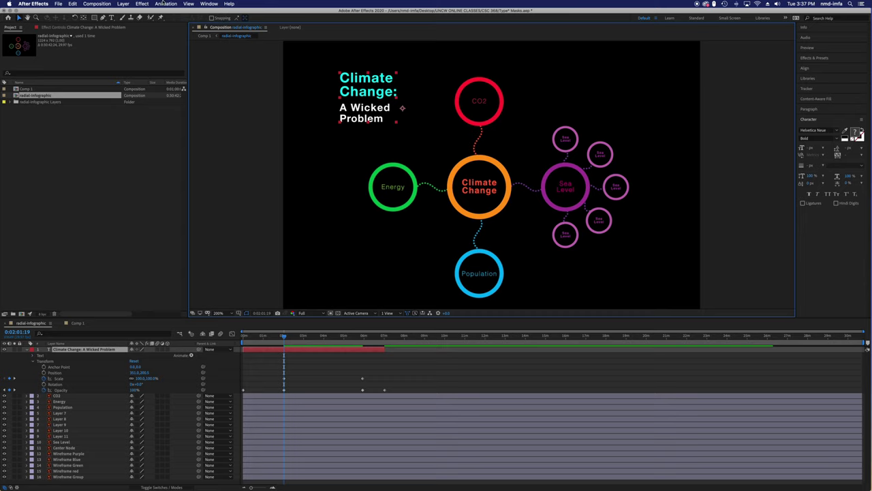
left_click(122, 3)
mouse_move(134, 12)
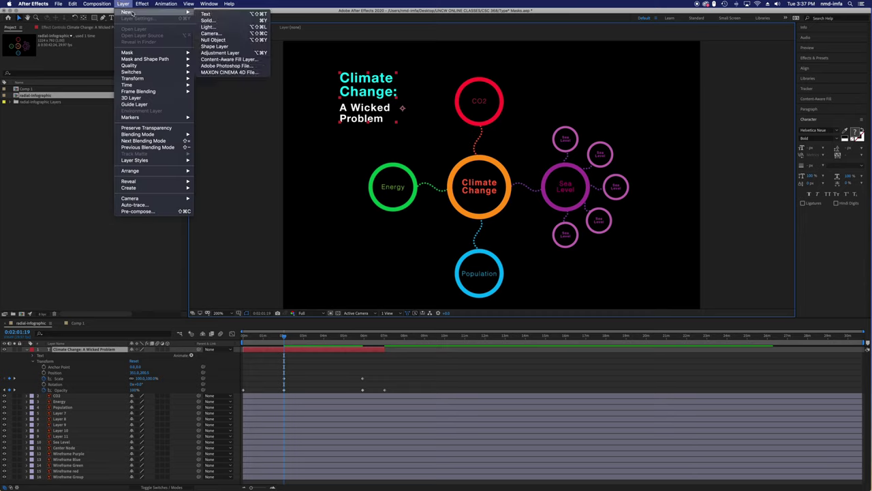
mouse_move(147, 52)
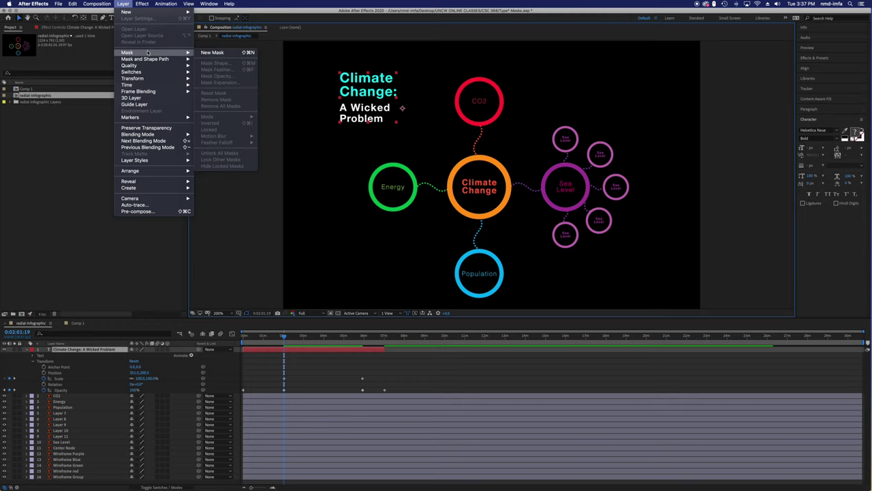
left_click(209, 54)
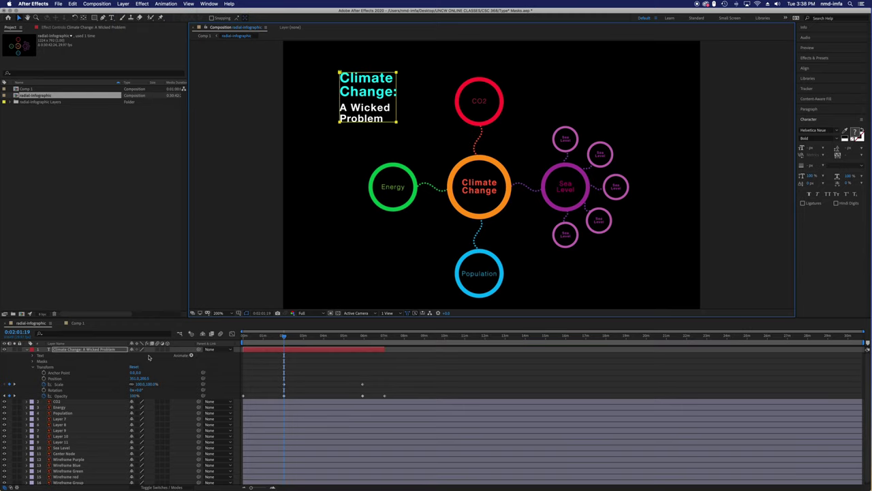
Step: Reveal Mask 1 under the title layer's masks and test its Inverted option, switching it on and back off
left_click(39, 360)
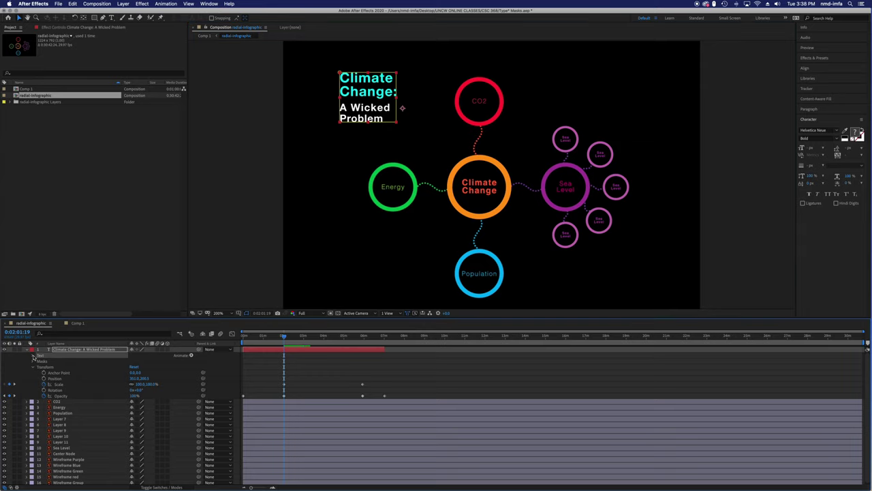
left_click(33, 355)
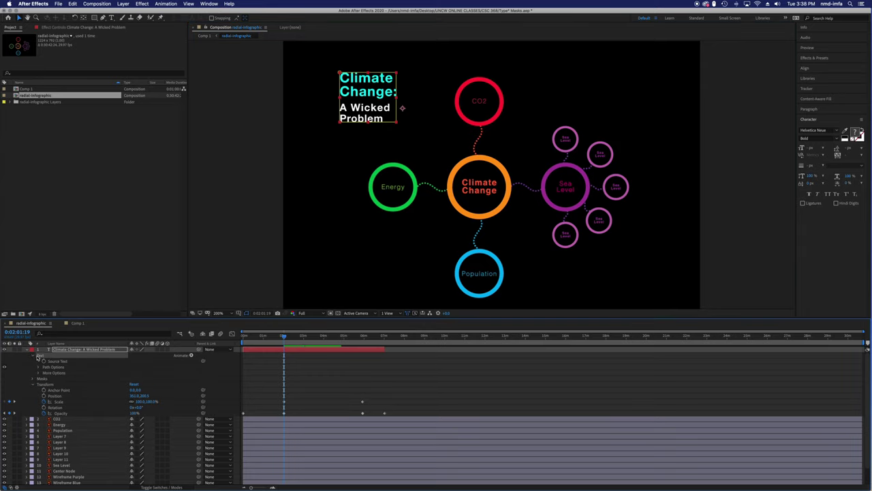
left_click(34, 355)
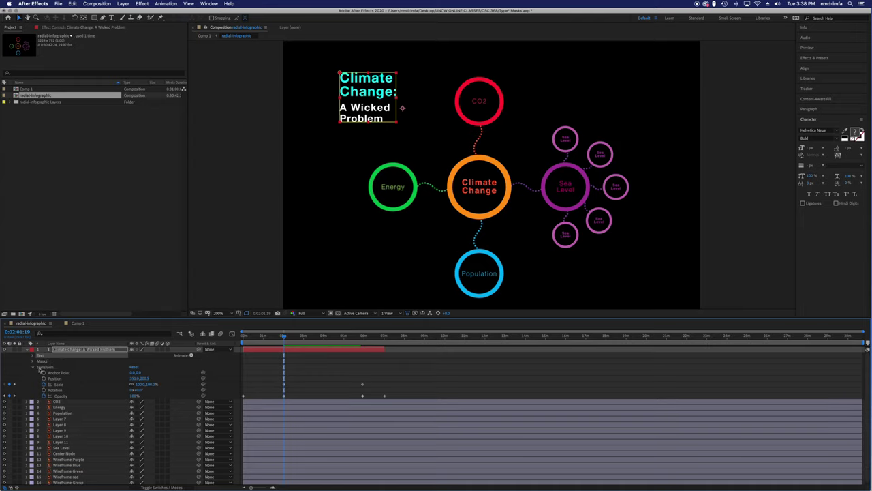
left_click(33, 361)
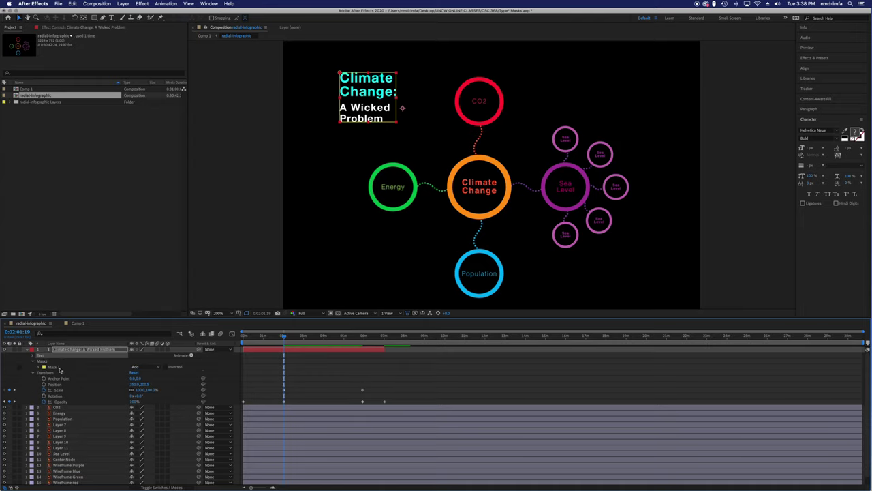
left_click(57, 366)
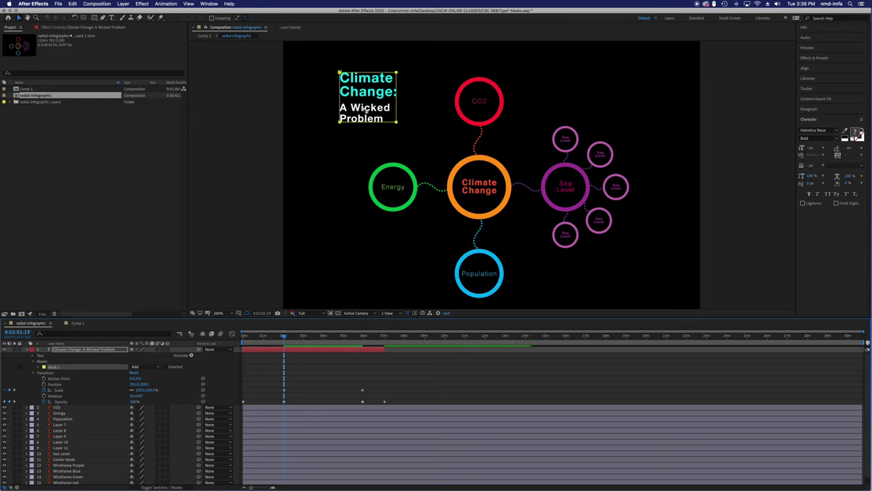
left_click(165, 366)
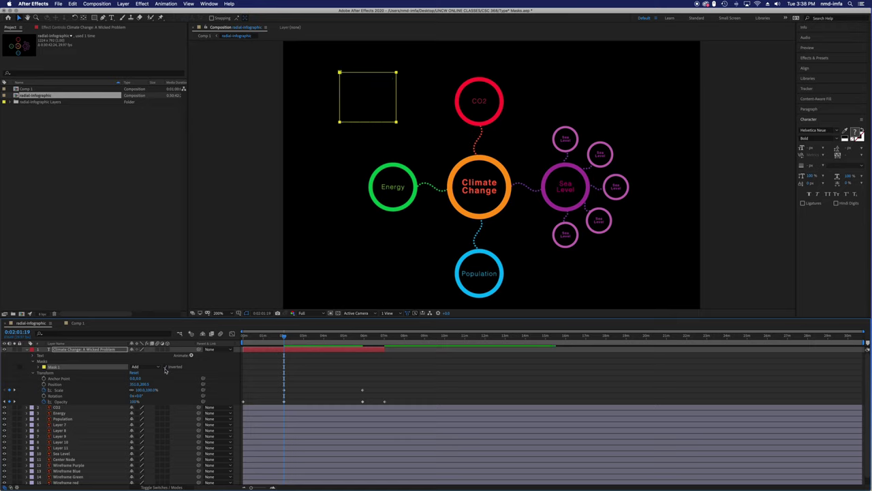
left_click(165, 367)
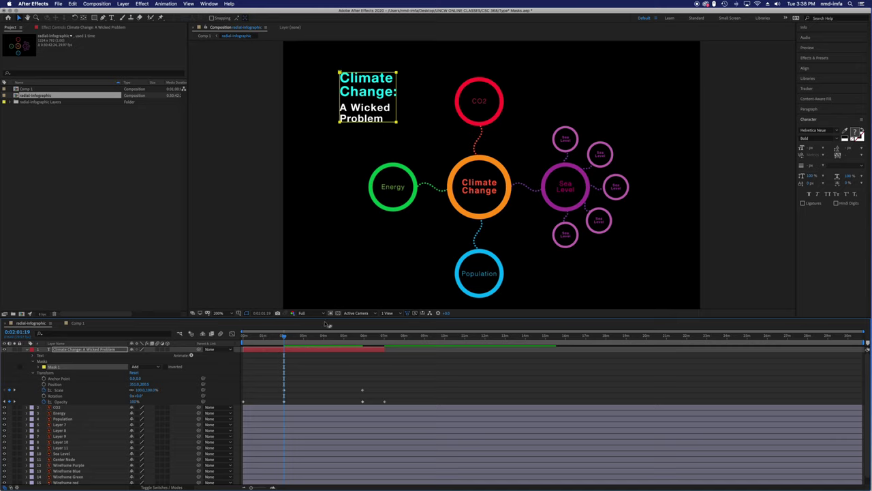
Step: Create a Mask Path keyframe for Mask 1 at 0:02:01:19 and return to the timeline start
left_click_drag(281, 340, 283, 339)
left_click(39, 366)
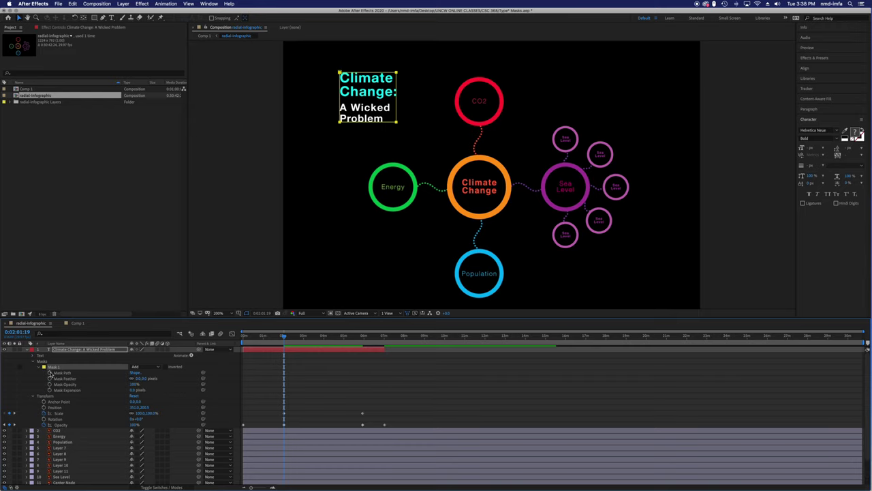
left_click(50, 372)
left_click_drag(285, 340, 243, 339)
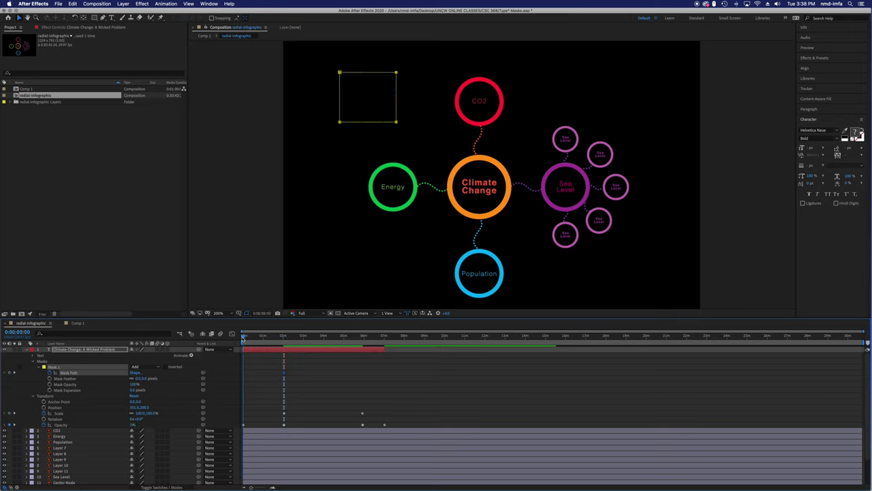
left_click(397, 123)
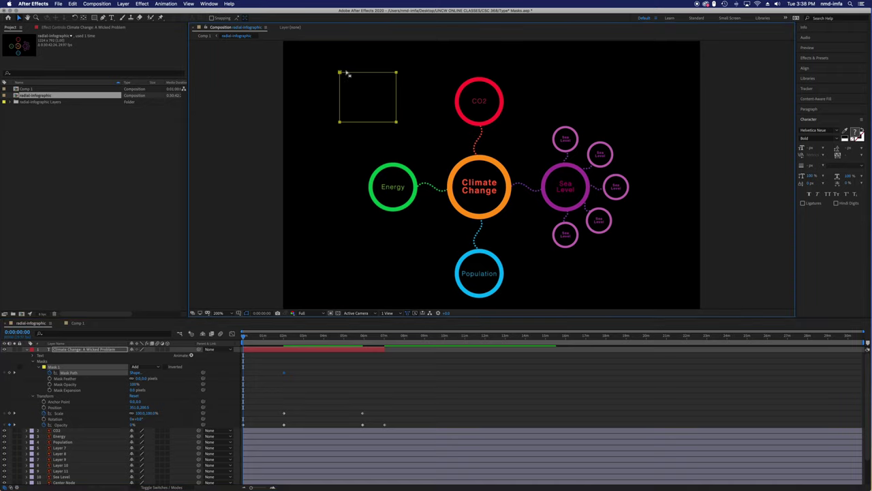
left_click(344, 111)
left_click(341, 114)
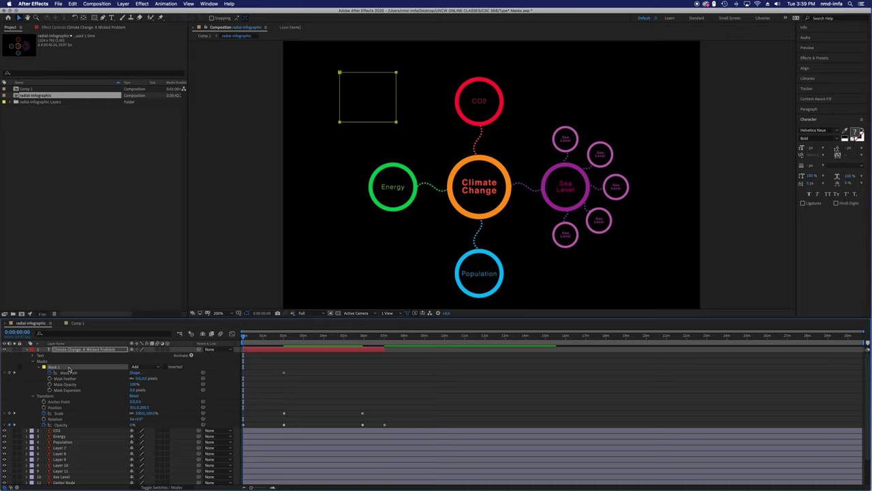
left_click(374, 106)
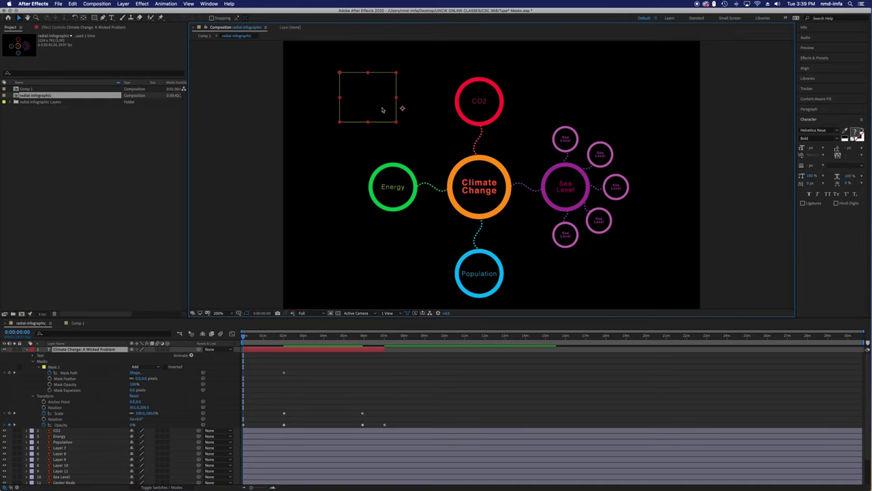
left_click(401, 108)
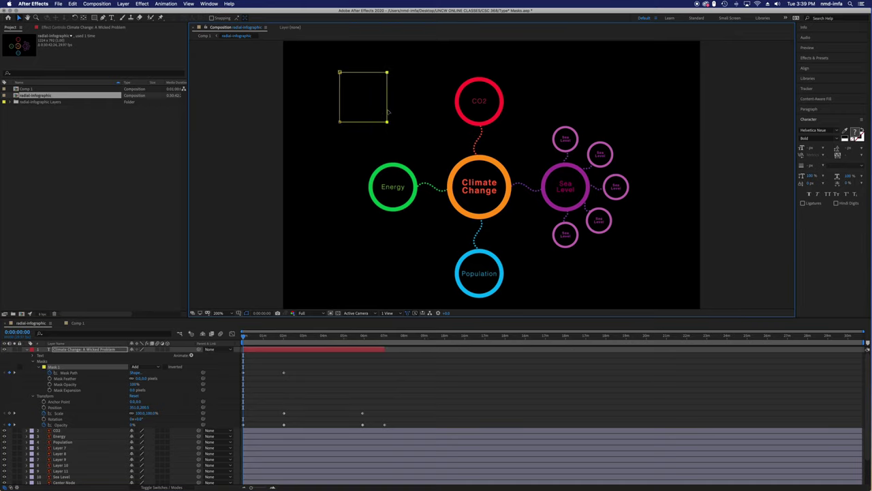
left_click(400, 108)
left_click_drag(396, 100, 348, 88)
key("super+z")
left_click(402, 80)
left_click(394, 77)
left_click(397, 73)
double_click(396, 72)
left_click_drag(355, 57, 352, 60)
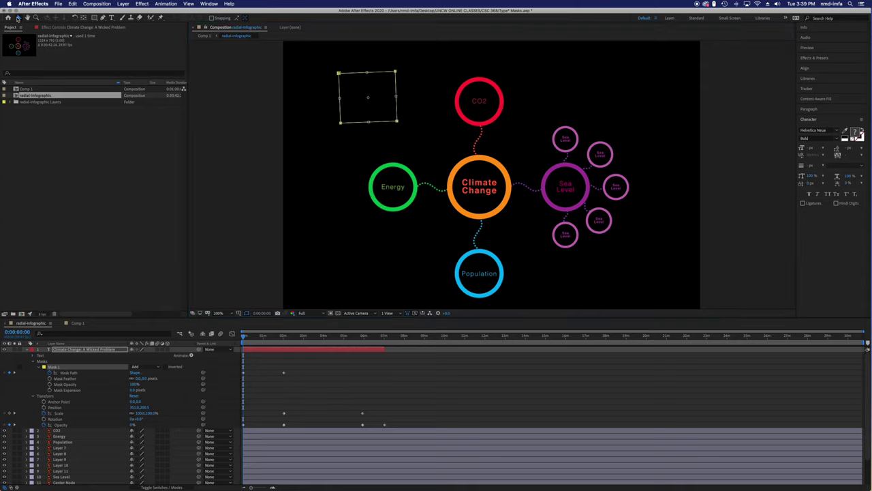
key("super+z")
left_click(80, 372)
left_click(58, 389)
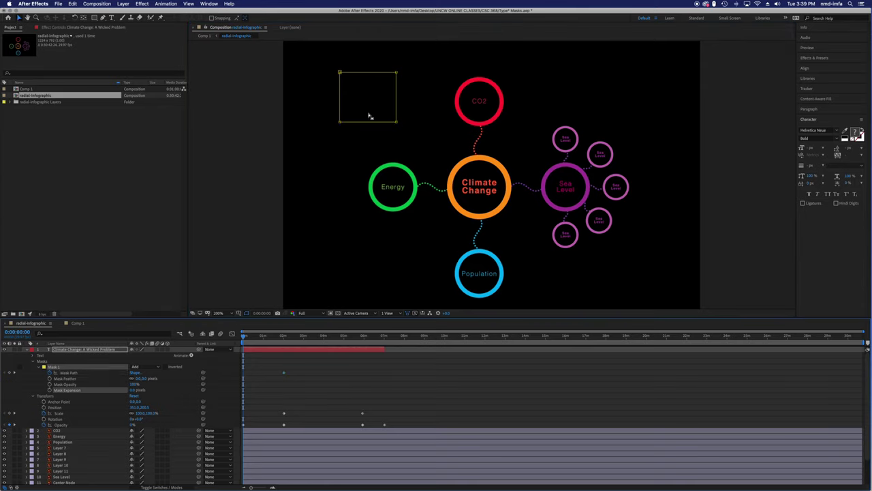
Step: At time zero, transform the title's mask by squeezing its right edge into a thin vertical sliver at its left edge
double_click(397, 73)
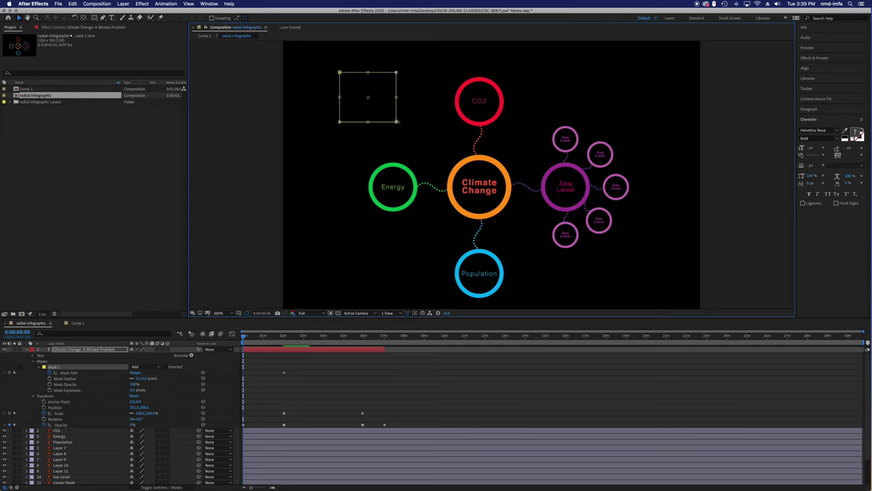
key("Return")
double_click(398, 72)
left_click_drag(395, 98, 342, 100)
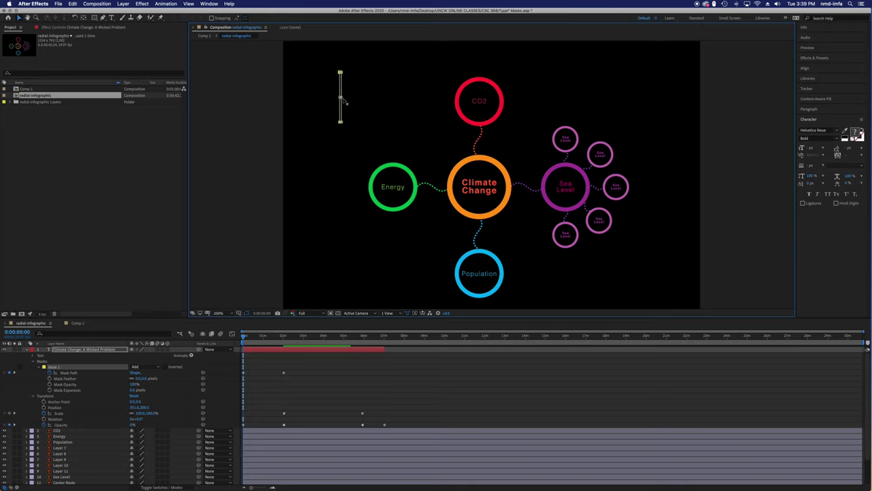
Step: Copy the 0:02:01:19 Mask Path keyframe to 0:05:55:24 and the time-zero one to the layer's end at about 7 minutes
left_click_drag(240, 340, 269, 338)
left_click_drag(276, 336, 362, 348)
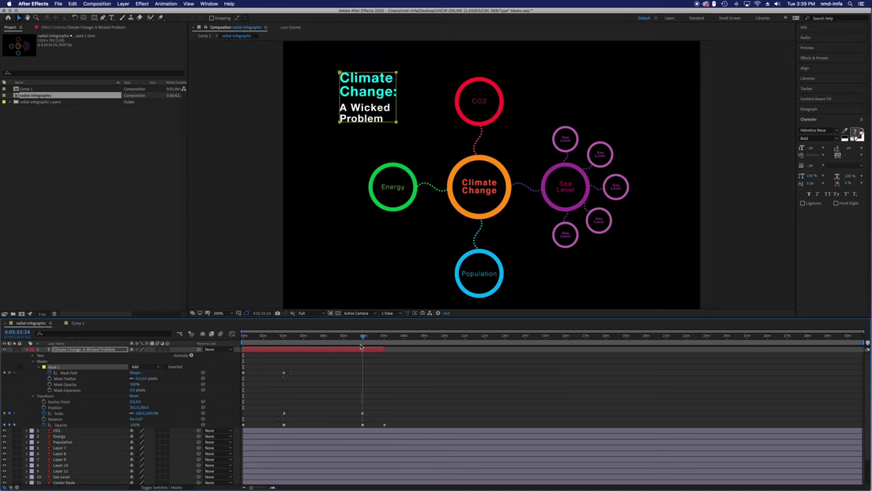
left_click(284, 373)
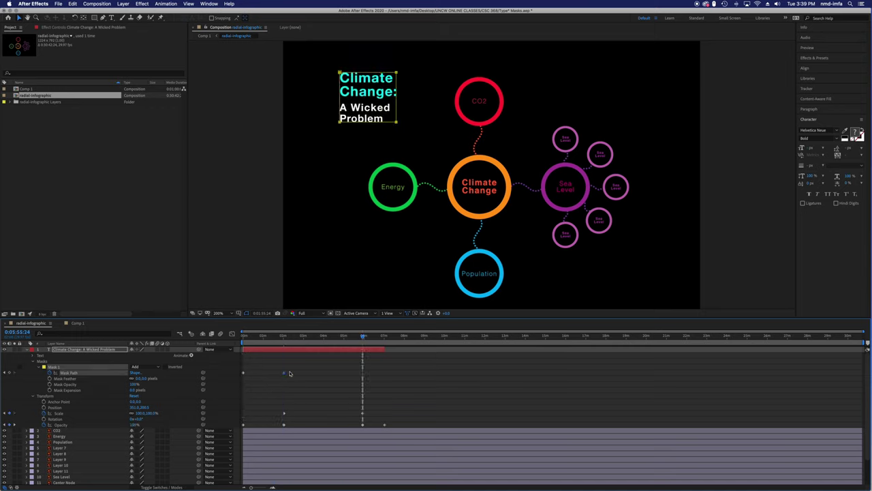
left_click(288, 376)
Step: At 0:01:14:00, soften the edges of Mask 1 with a mask feather of about 55 pixels
left_click_drag(363, 338, 268, 361)
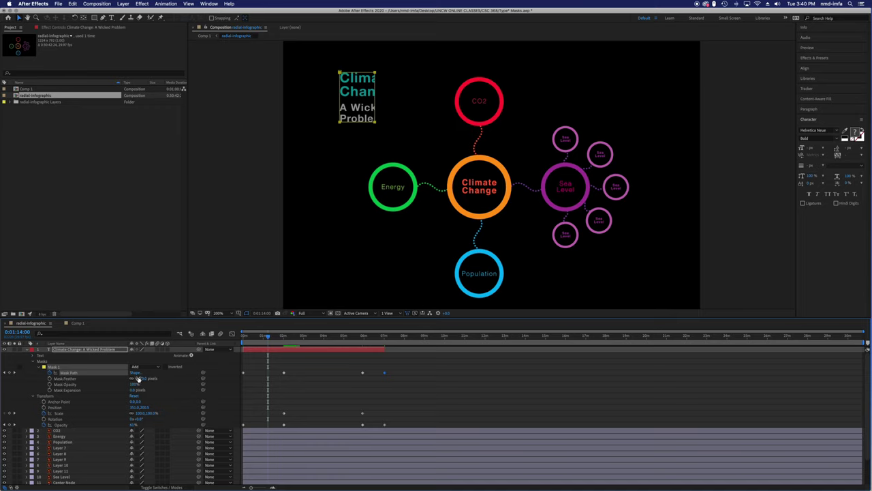
left_click_drag(141, 378, 204, 378)
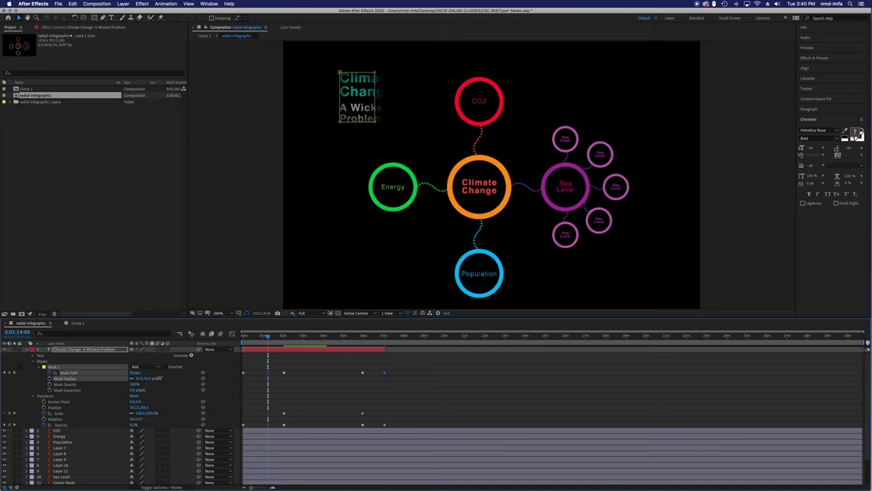
left_click_drag(160, 379, 158, 379)
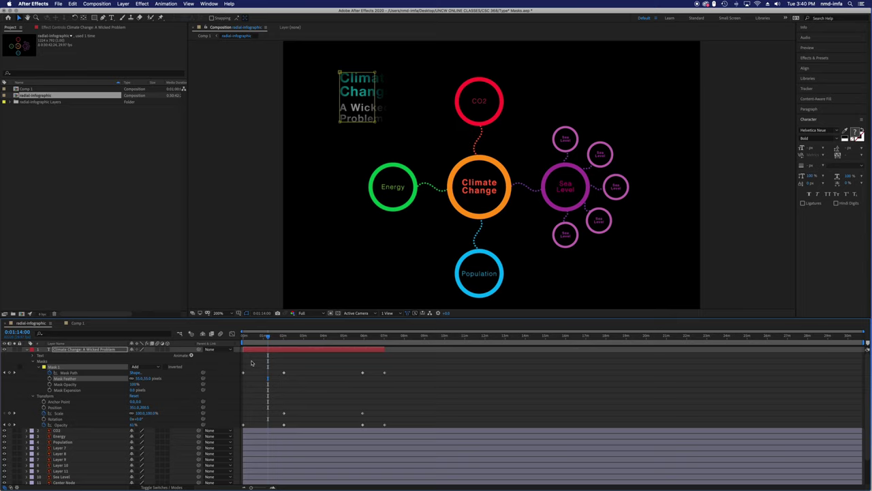
Step: Check the feathered title at 0:05:55:24, then unlink the mask feather values and set the vertical feather to 0 pixels
left_click_drag(267, 337, 362, 344)
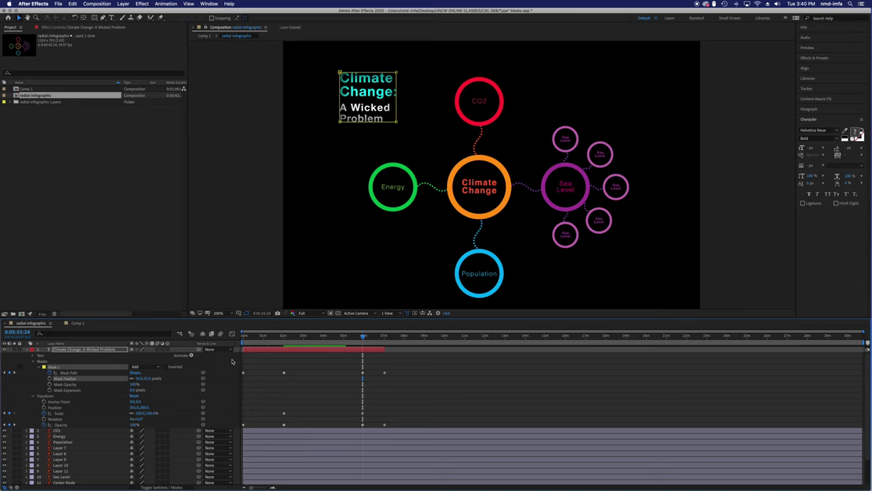
left_click_drag(280, 336, 266, 336)
left_click_drag(138, 379, 147, 380)
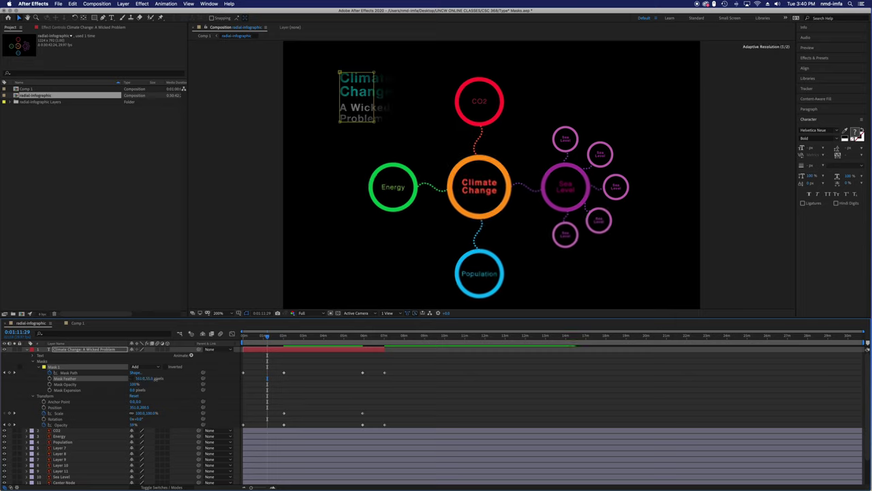
left_click_drag(157, 378, 146, 383)
left_click(148, 379)
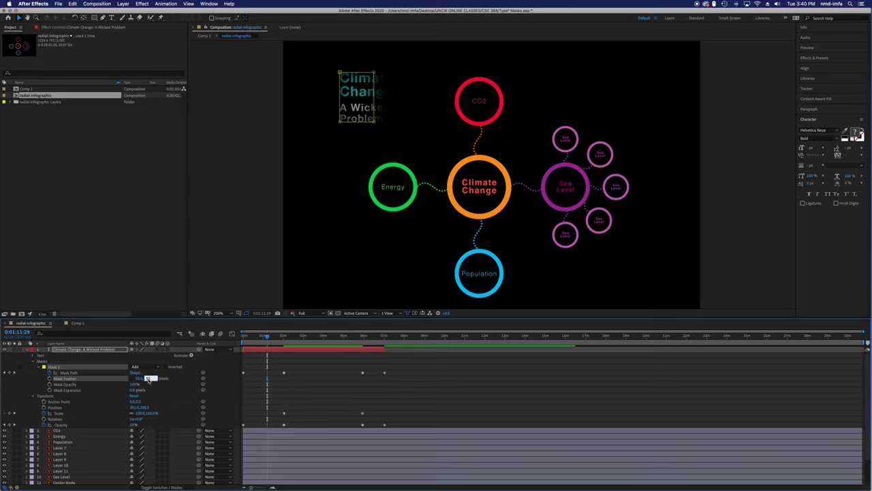
key("Return")
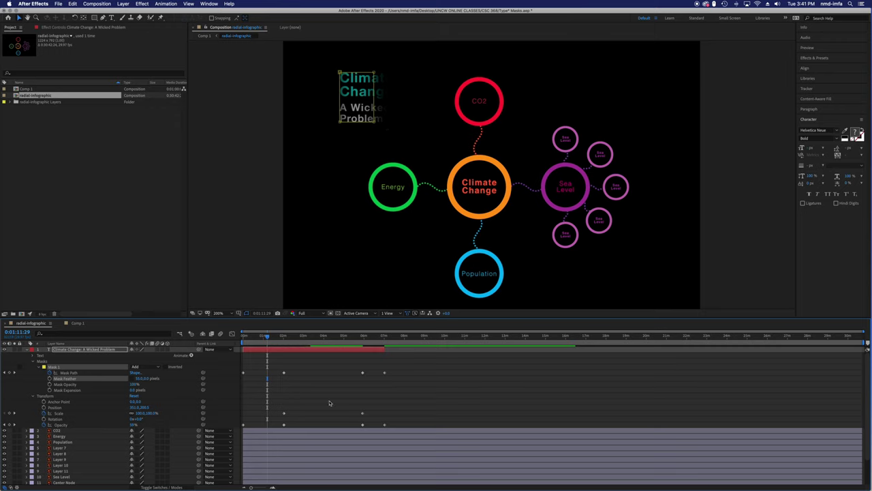
Step: Select the title's Mask Path keyframes and review the mask reveal from time zero to the layer's end at 0:07:01:20
left_click_drag(267, 337, 242, 338)
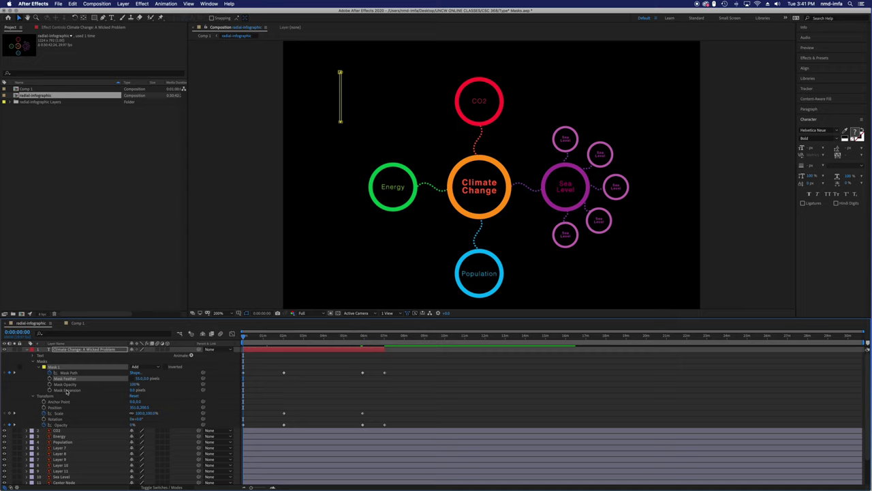
left_click(67, 373)
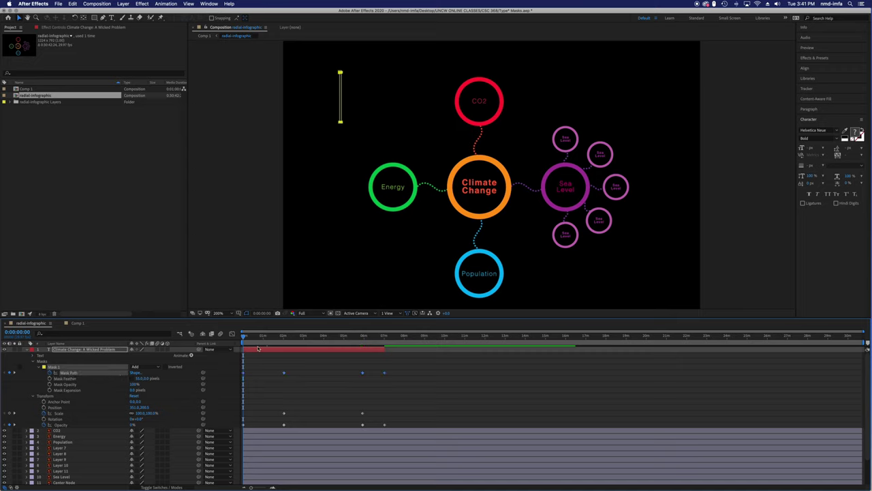
left_click_drag(256, 339, 240, 354)
right_click(239, 351)
left_click(311, 161)
left_click_drag(243, 336, 385, 336)
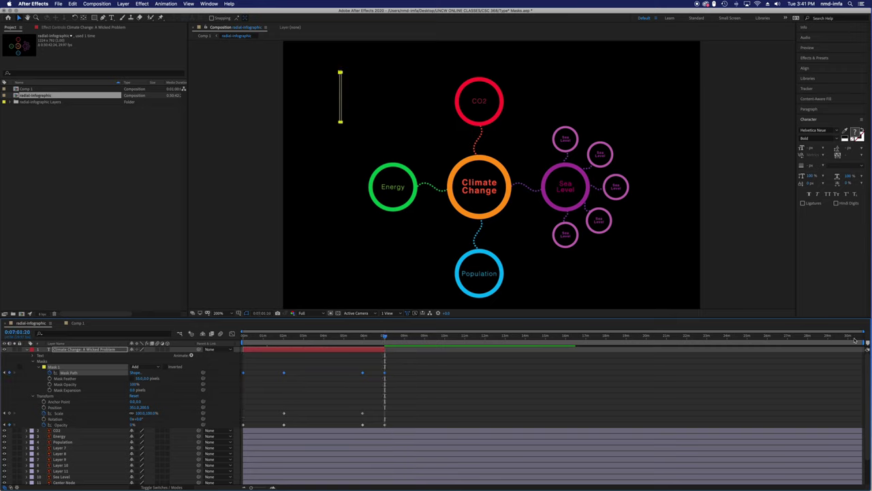
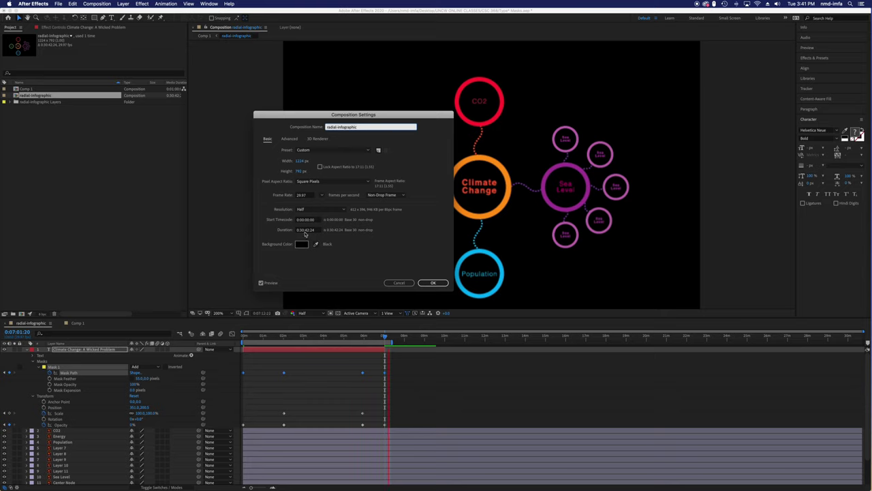
type("39")
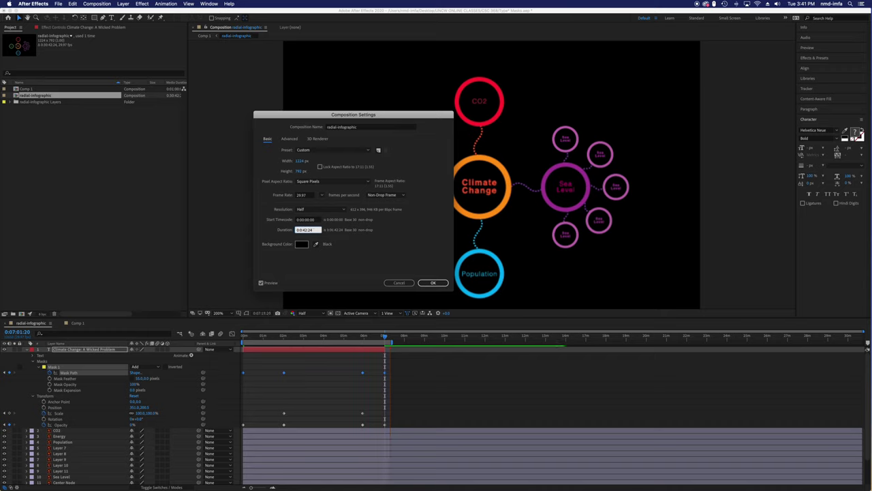
left_click(308, 231)
left_click(400, 282)
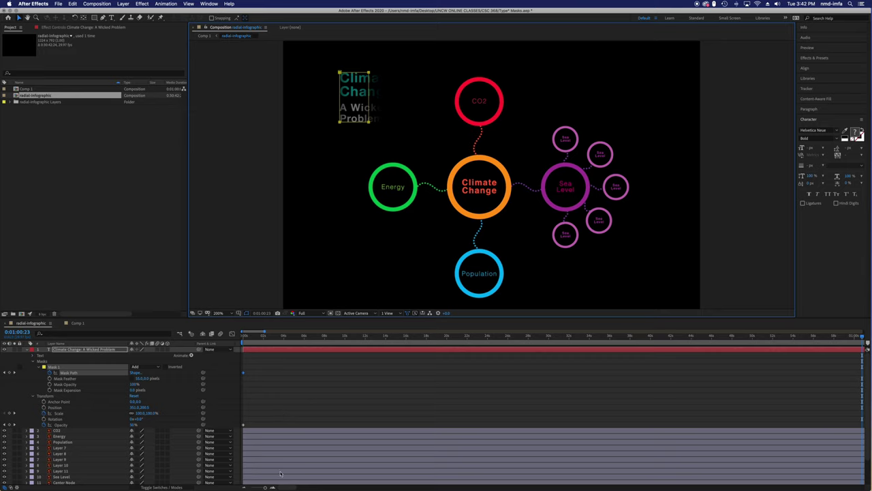
Step: Select all the title's keyframes and compress their timing proportionally so the last ones fall at about 0:00:10:05
left_click_drag(266, 488, 251, 488)
left_click_drag(401, 360, 243, 429)
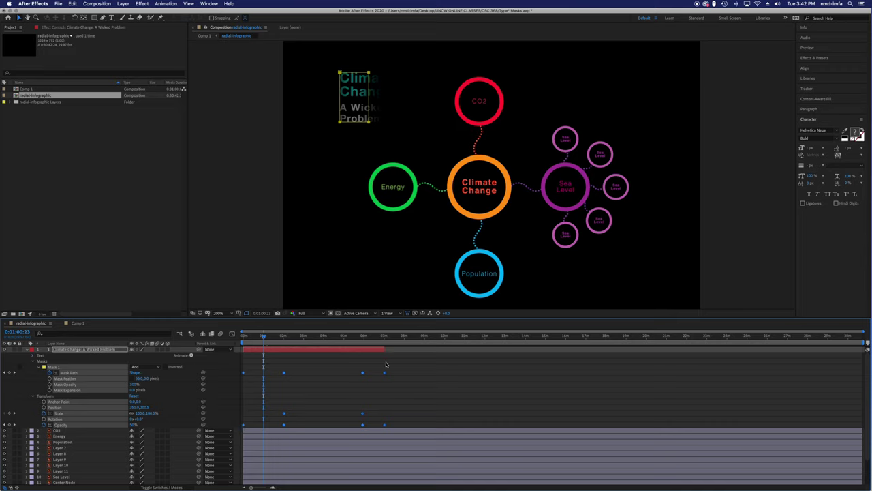
left_click_drag(385, 372, 248, 374)
left_click_drag(250, 488, 263, 488)
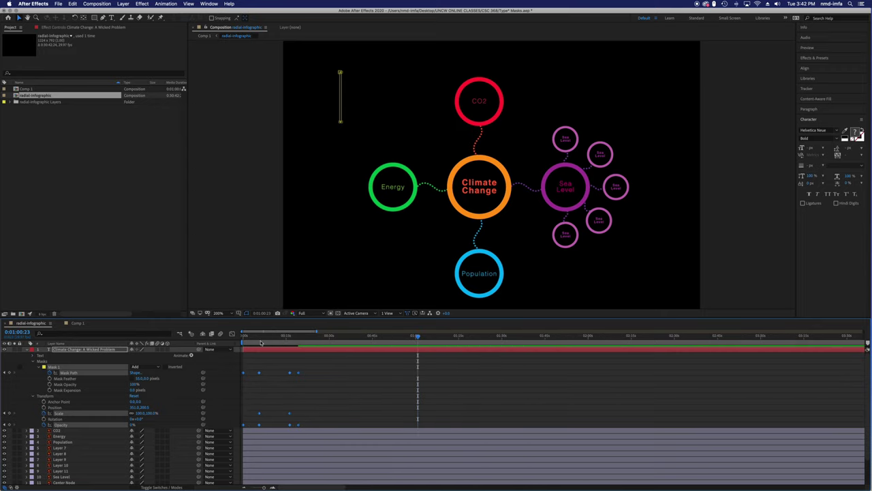
left_click_drag(272, 337, 260, 339)
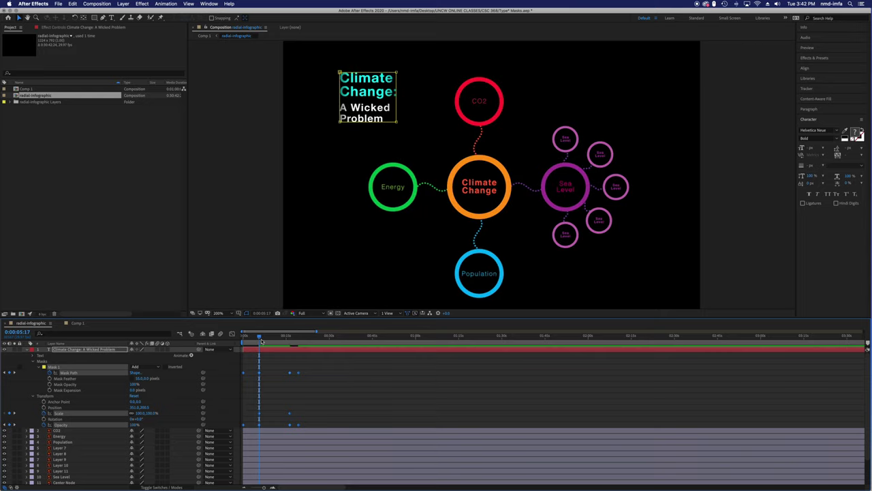
left_click_drag(299, 374, 276, 374)
left_click_drag(269, 338, 272, 338)
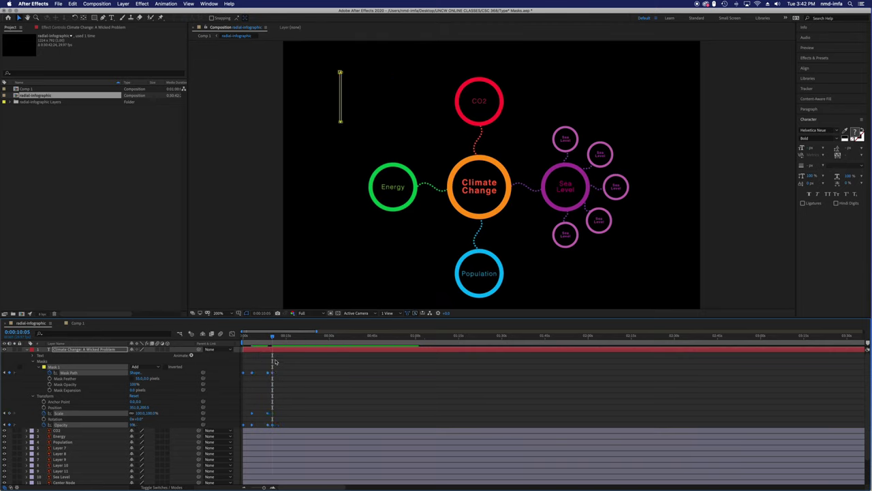
Step: Set the radial-infographic composition's duration to 0:01:00:00
left_click(96, 3)
left_click(109, 26)
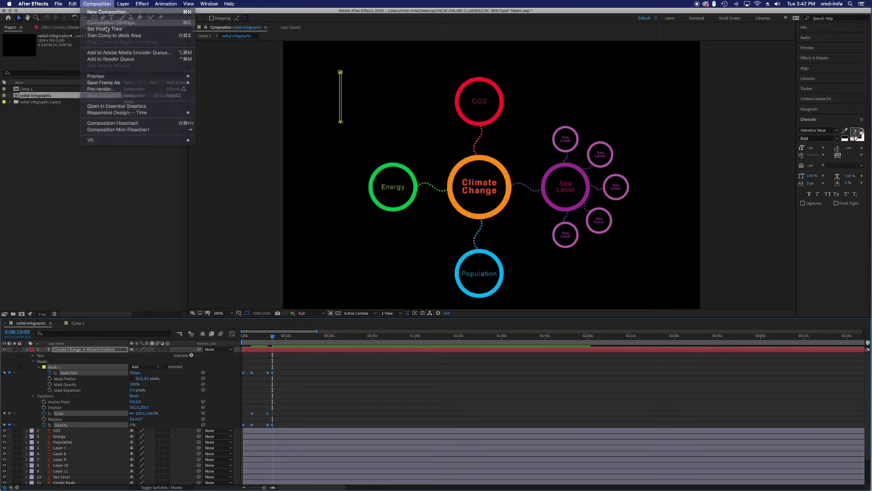
left_click_drag(314, 231, 305, 234)
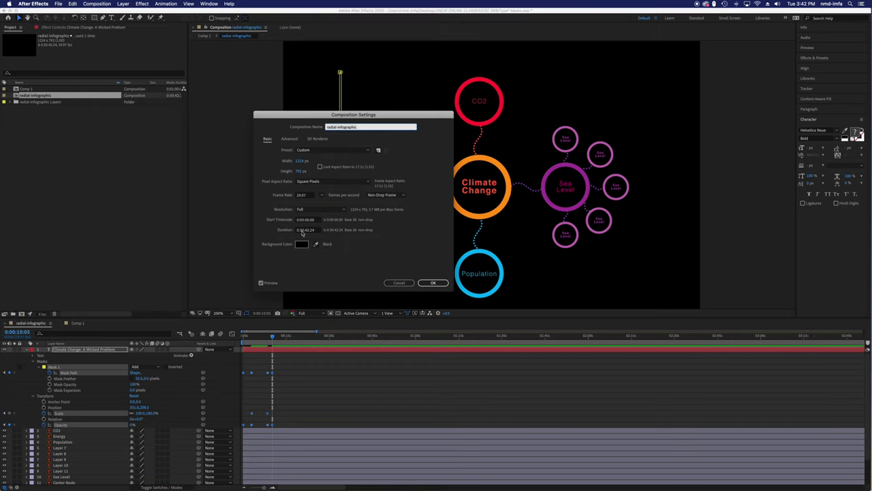
left_click(302, 231)
double_click(301, 230)
type("00:00")
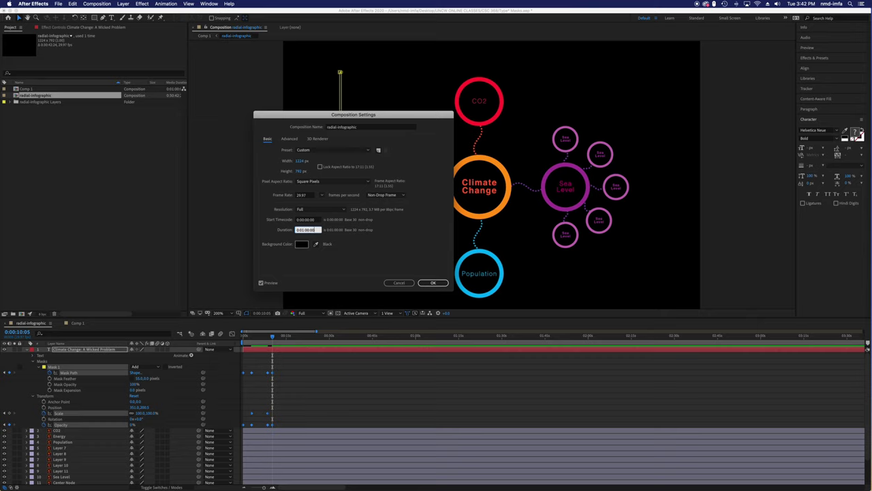
key("Return")
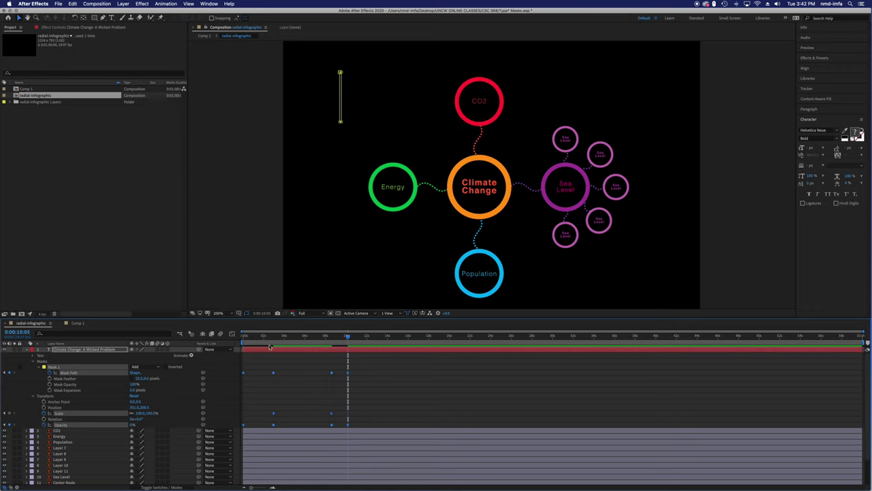
Step: Shorten the work area to end at about 12 seconds and preview the title animation with the playback info shown
left_click(252, 488)
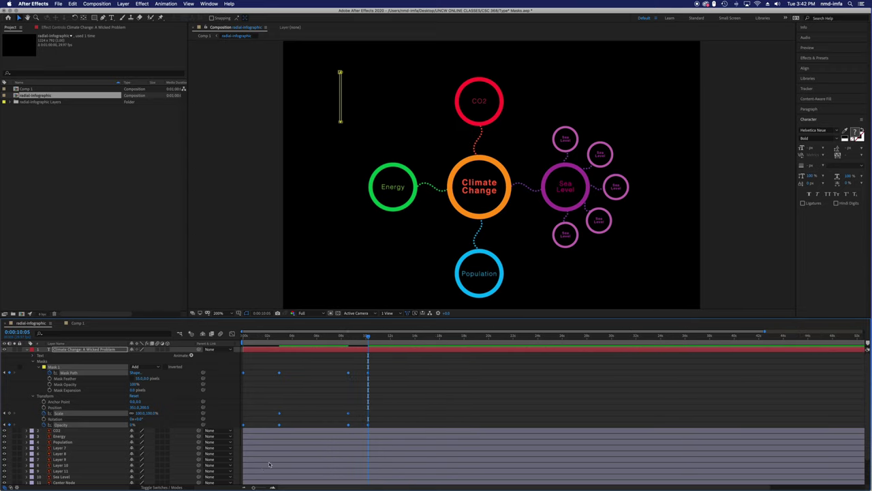
left_click_drag(254, 488, 250, 487)
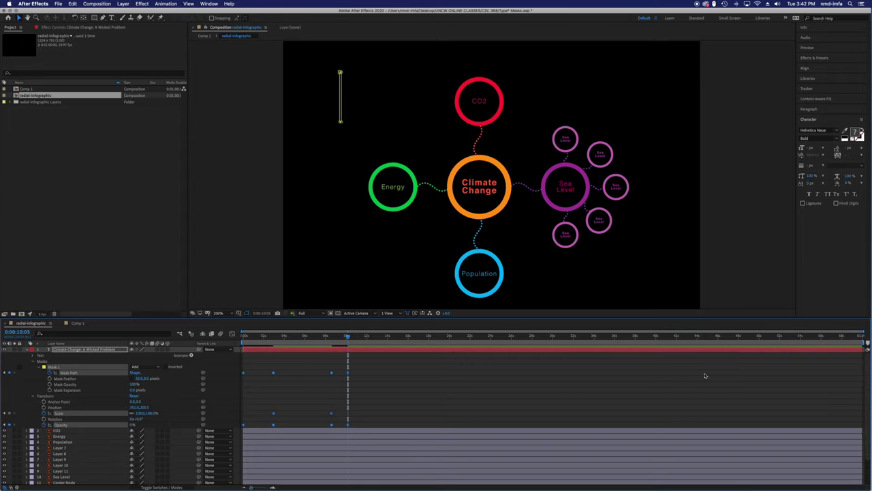
left_click_drag(862, 343, 364, 342)
key("space")
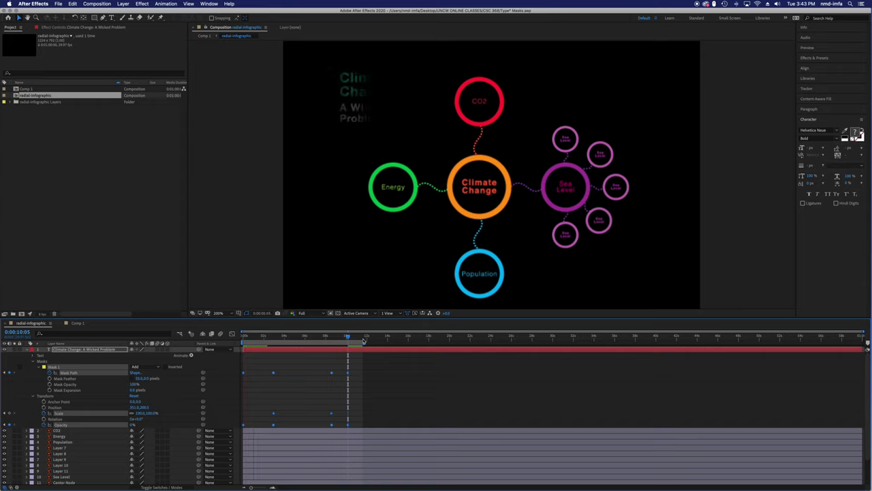
left_click(805, 28)
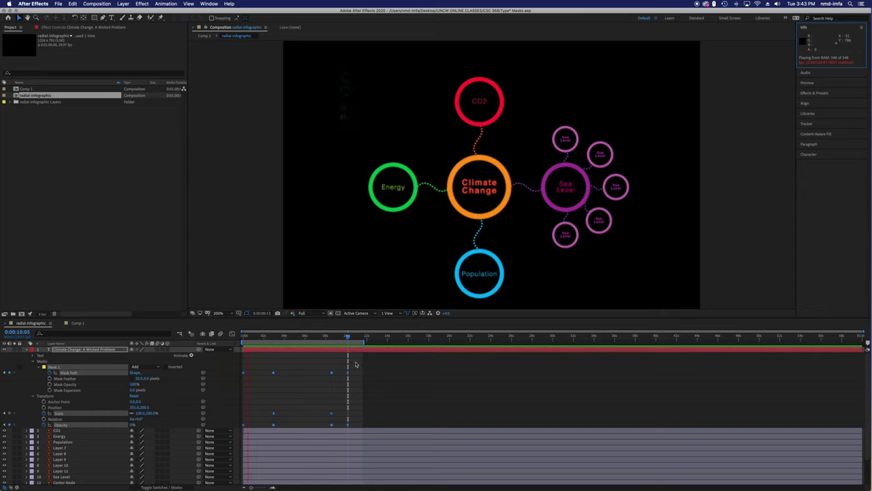
Step: Compress all the title's keyframes proportionally so the last ones fall at about 8 seconds, and save the project
left_click_drag(358, 368, 237, 429)
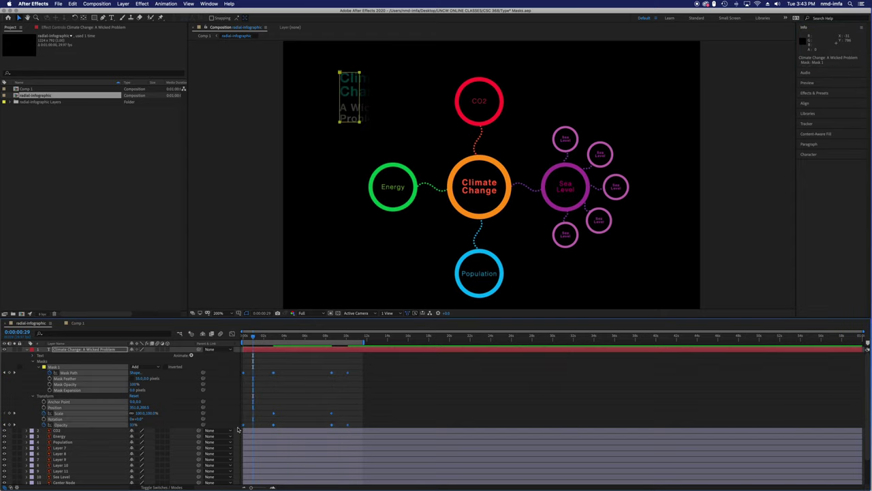
left_click_drag(346, 426, 324, 428)
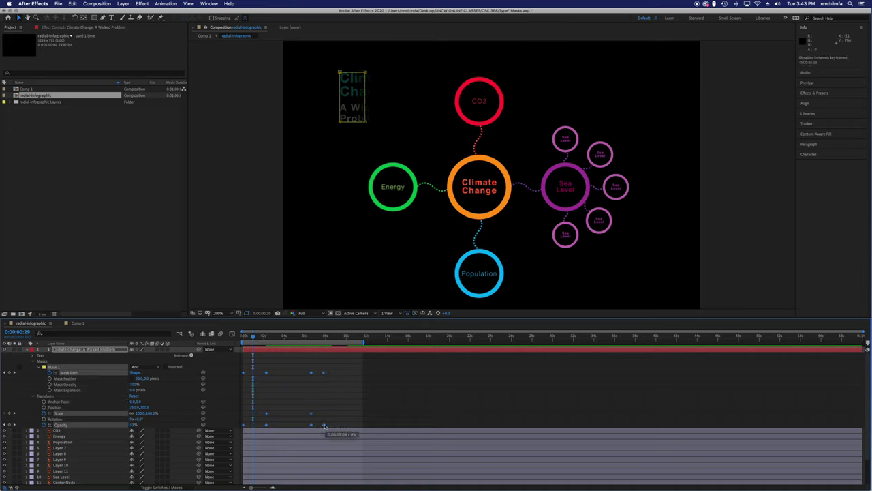
key("super+s")
Step: Apply Easy Ease In to the title's Mask Path and Opacity keyframes at time zero
left_click_drag(252, 336, 243, 430)
left_click(248, 375)
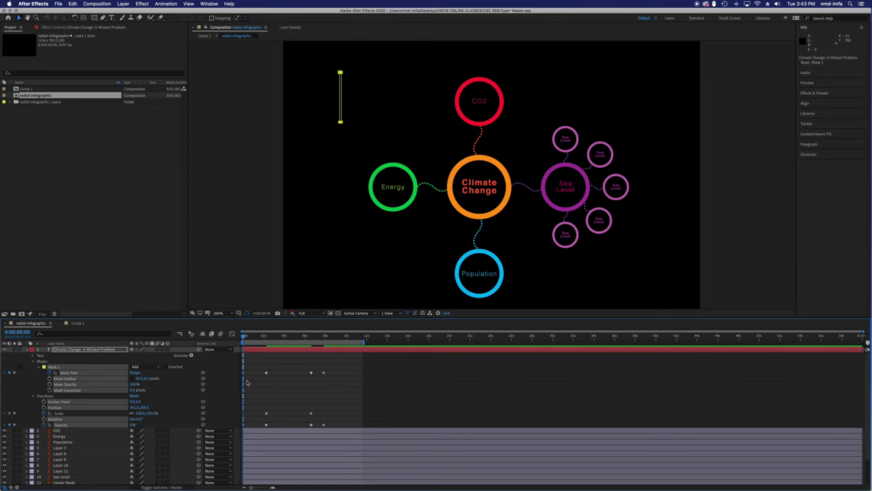
right_click(245, 374)
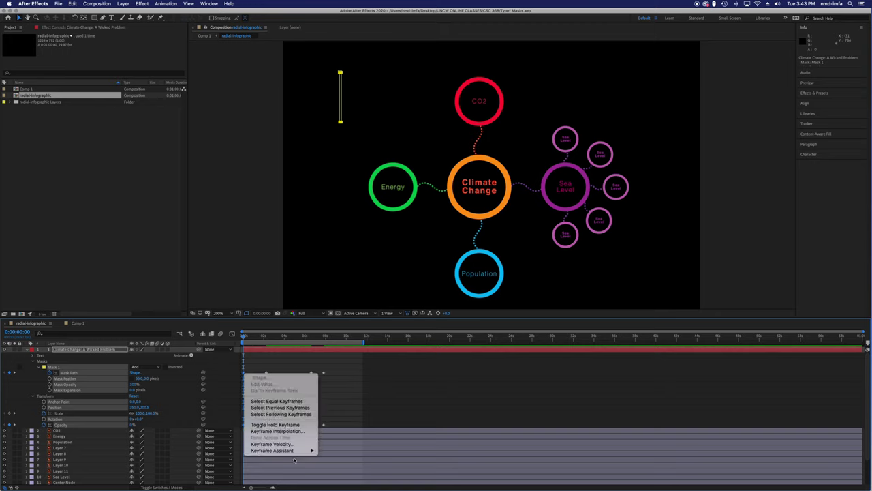
mouse_move(297, 453)
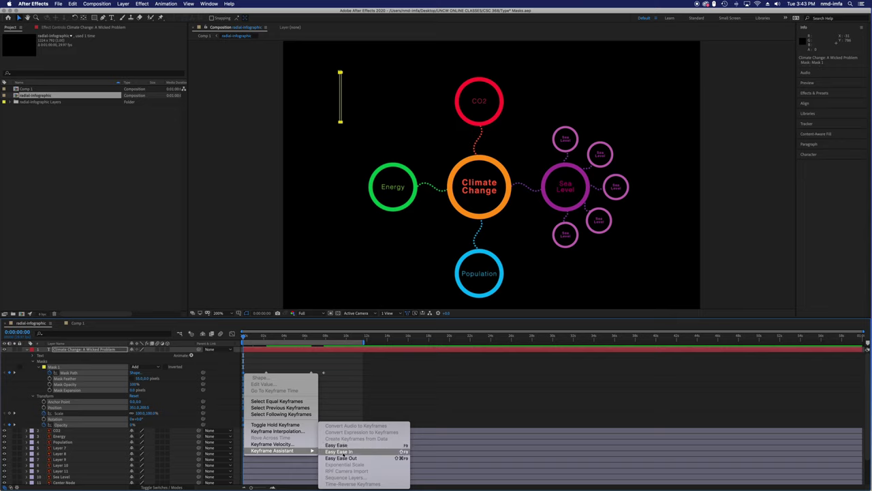
left_click(349, 452)
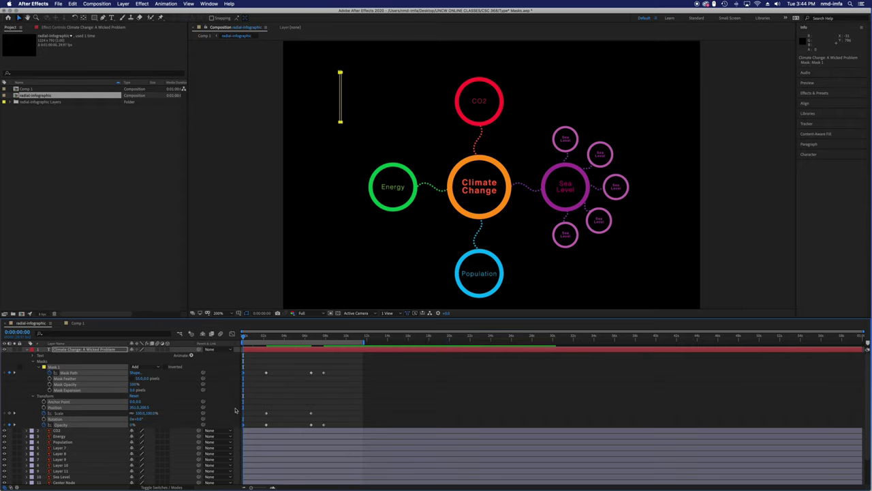
Step: Apply Easy Ease Out to the title's Mask Path, Scale and Opacity keyframes at 0:00:06:18, then deselect them
left_click_drag(246, 340, 267, 344)
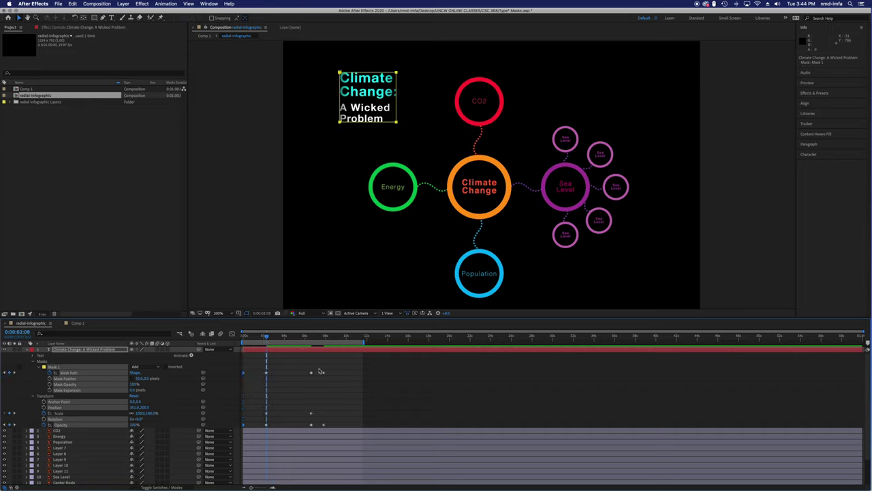
left_click_drag(307, 368, 313, 428)
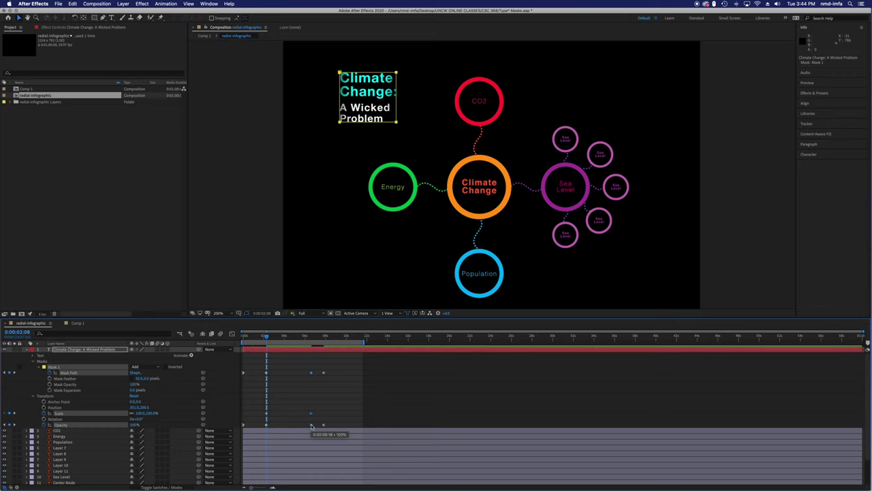
right_click(312, 426)
mouse_move(363, 483)
left_click(413, 457)
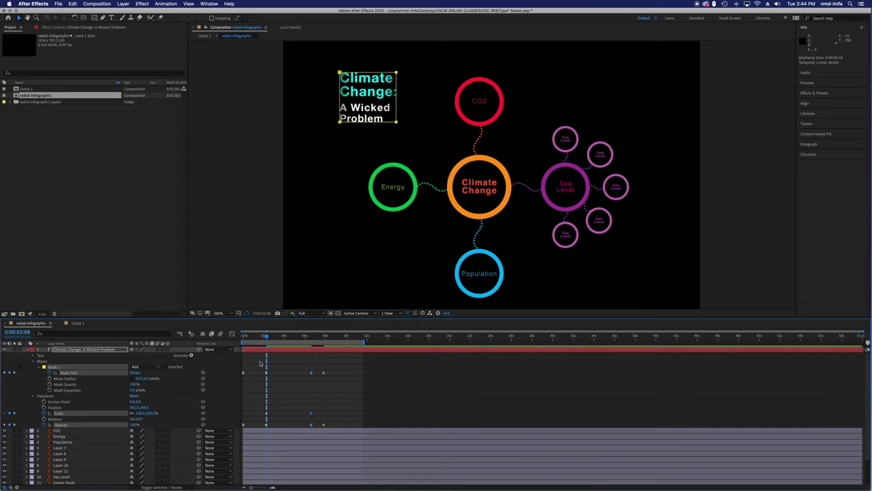
left_click(290, 408)
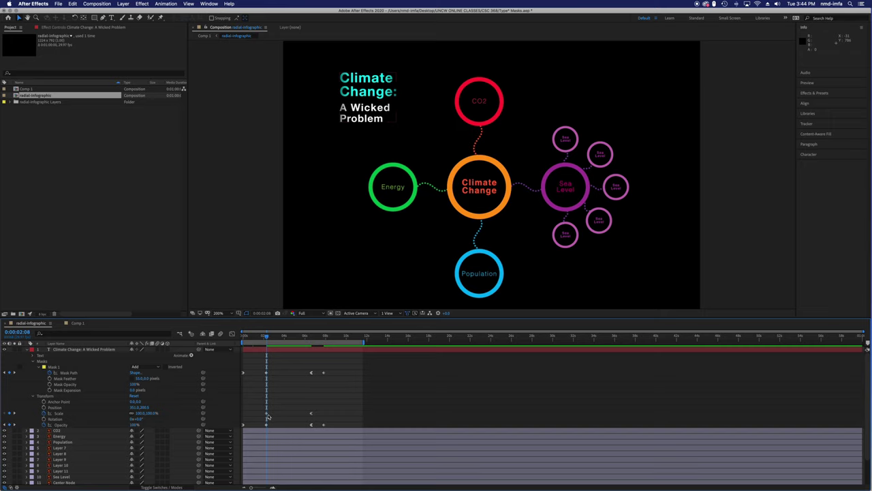
Step: Preview the eased title animation and return to time zero
mouse_move(266, 339)
left_mouse_down()
mouse_move(244, 339)
mouse_move(287, 345)
mouse_move(274, 346)
left_mouse_up()
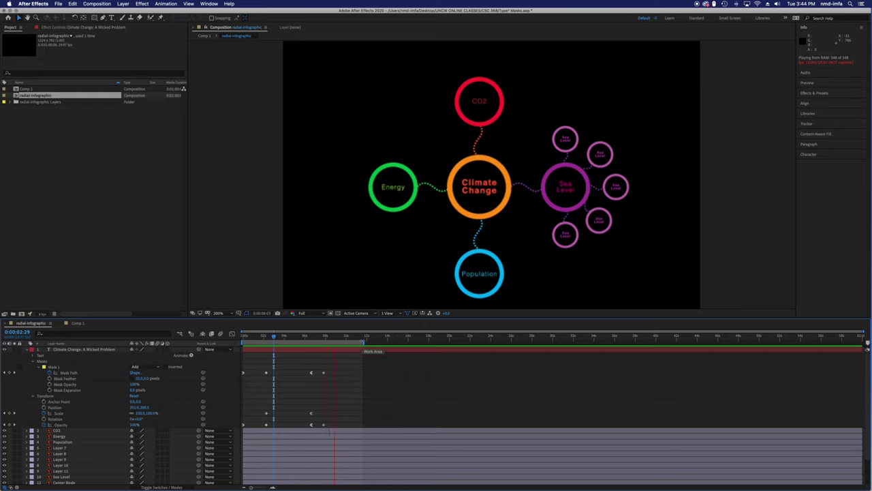
key("space")
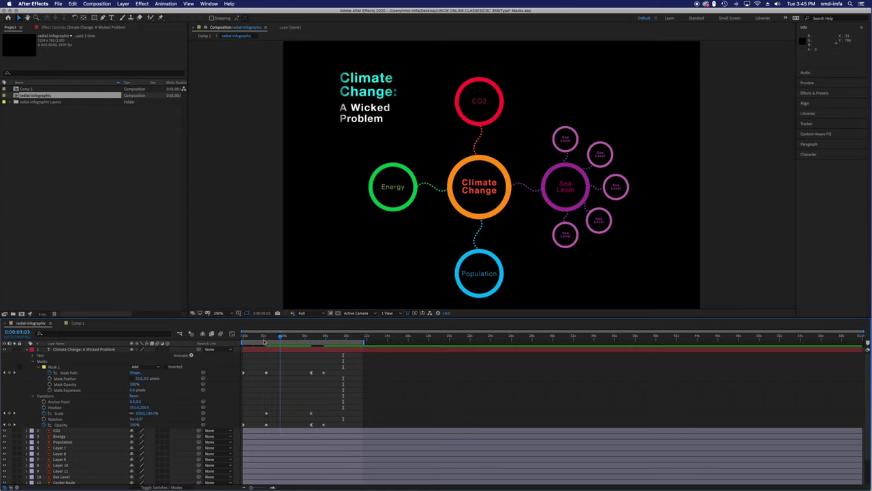
left_click_drag(274, 347, 237, 355)
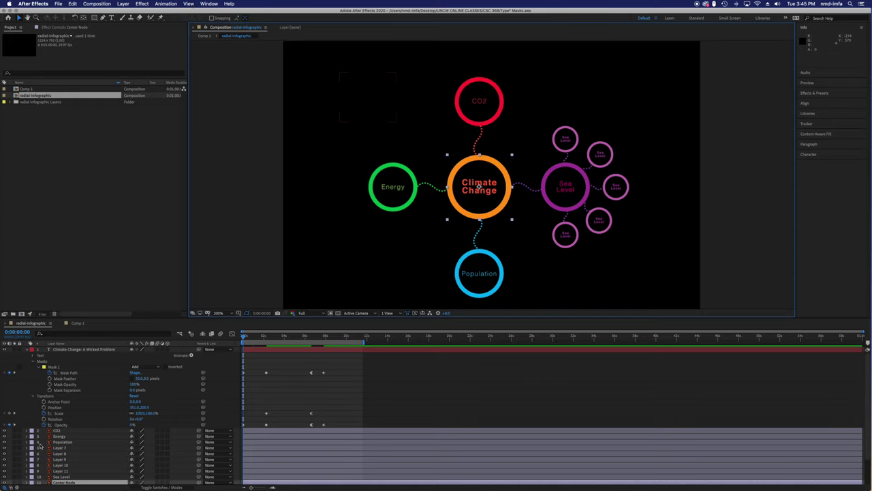
Step: Collapse the title layer's properties and hide the CO2, Energy, Layer 7 to Layer 11 and Sea Level layers
left_click(28, 352)
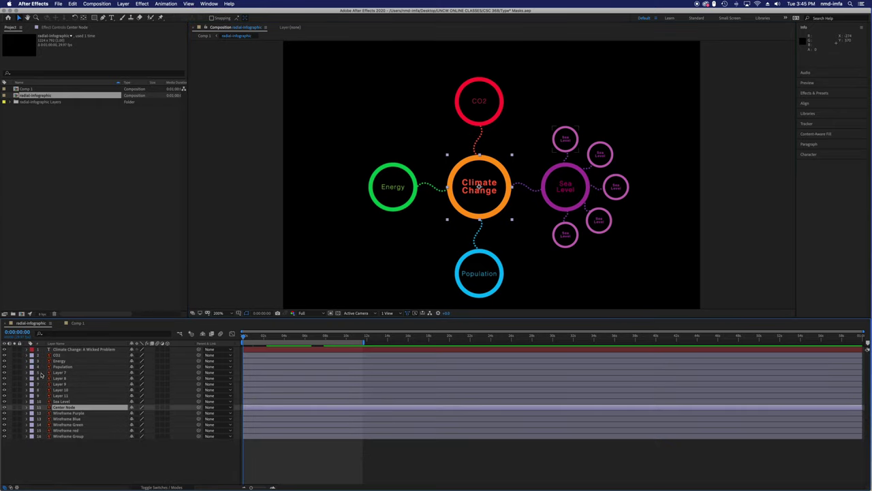
key("F2")
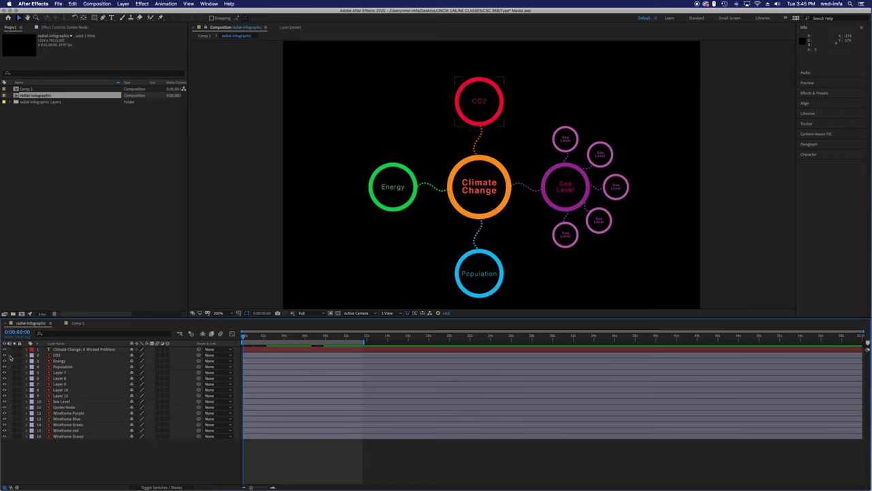
left_click(5, 354)
left_click(5, 361)
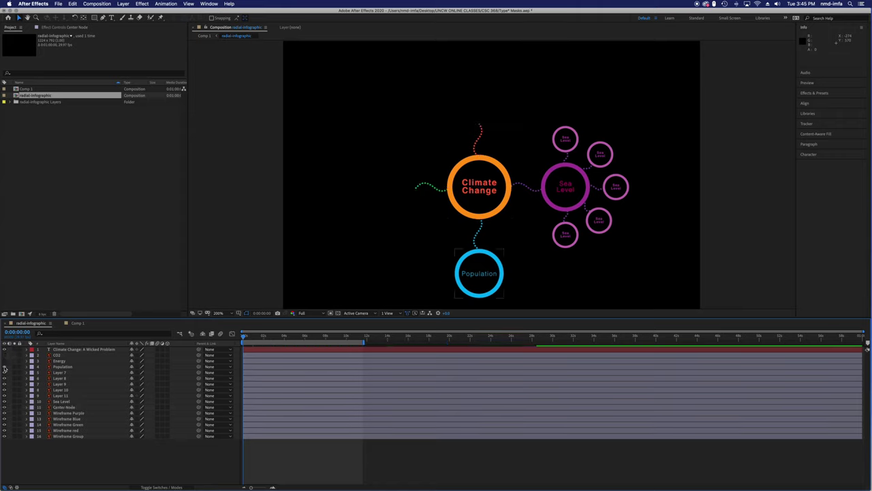
left_click(5, 372)
left_click_drag(4, 377, 4, 403)
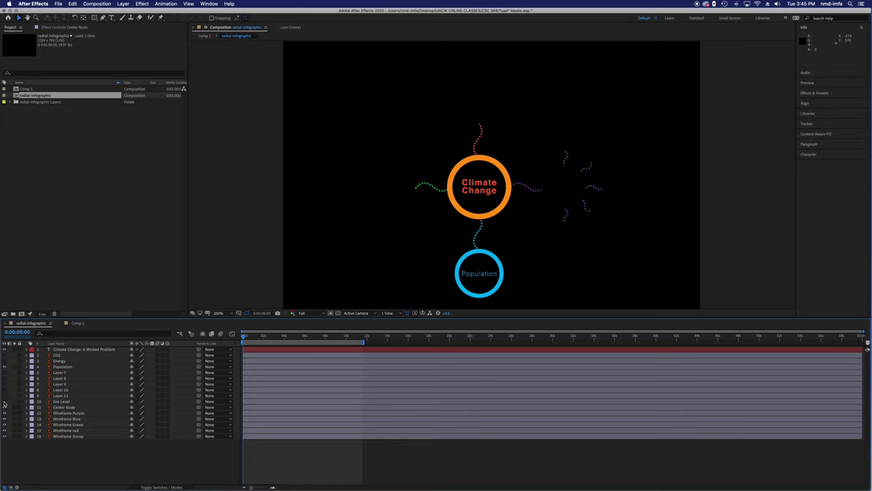
Step: Hide all the Wireframe layers and the Population layer, keeping Center Node visible and selected
left_click(4, 407)
left_click(4, 406)
left_click(4, 413)
left_click(4, 436)
left_click(490, 210)
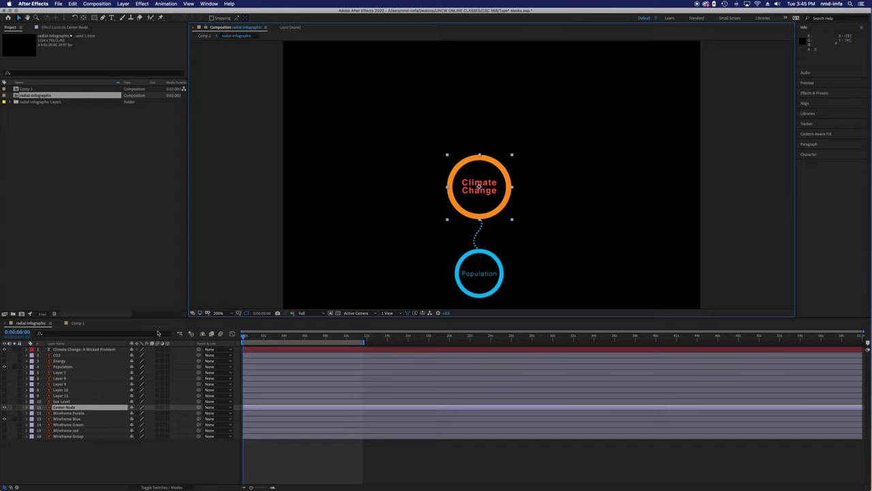
left_click(5, 419)
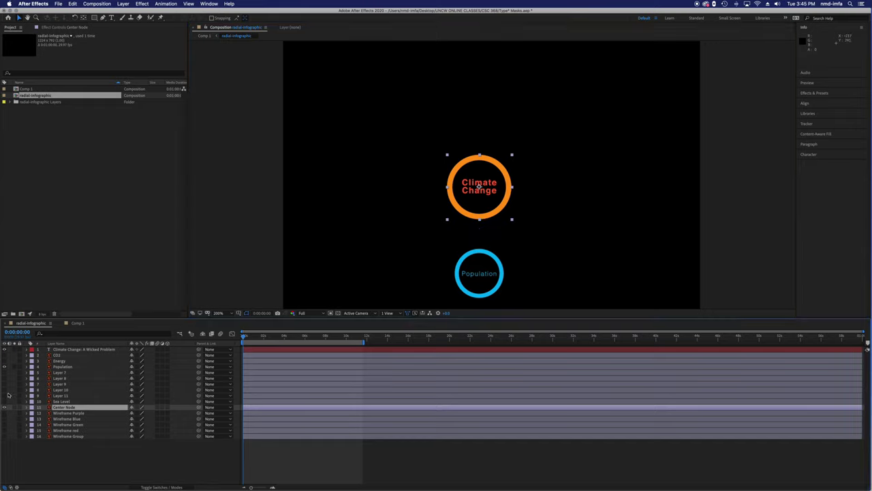
left_click(4, 367)
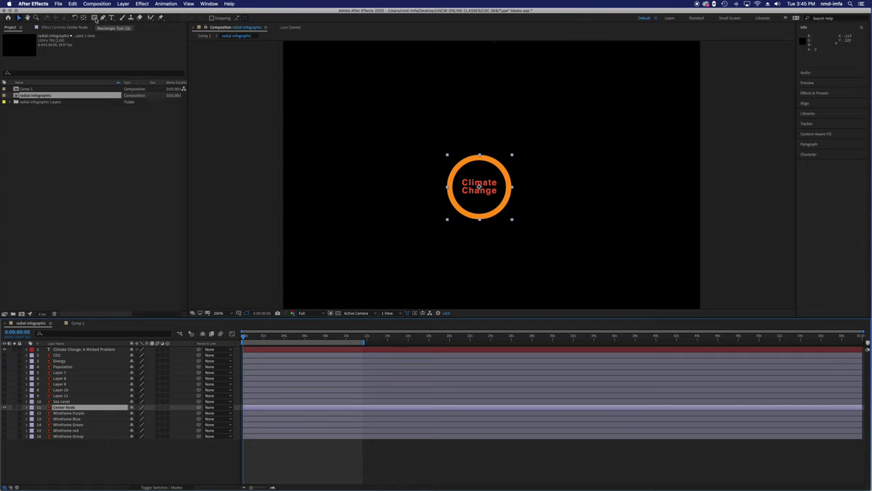
Step: Draw a circular mask on the Center Node layer with the Ellipse tool, matching the outer edge of its orange ring
left_click(97, 4)
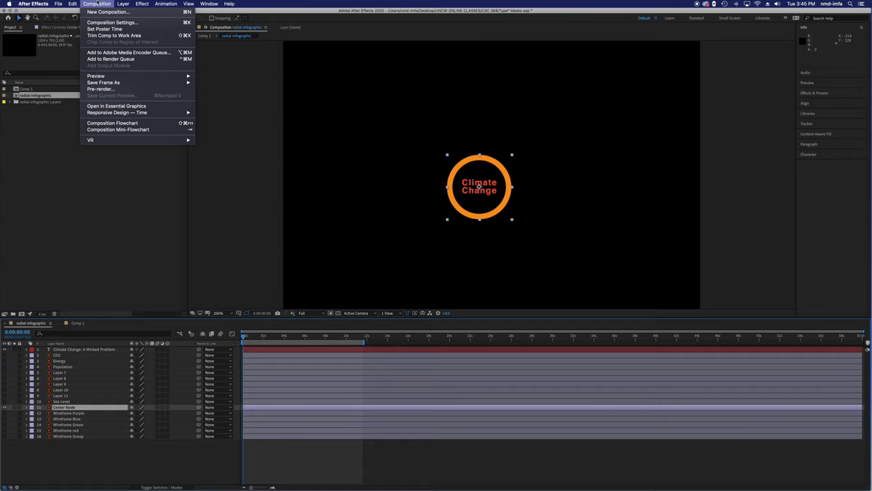
left_click(94, 18)
left_click_drag(94, 18, 112, 34)
left_click_drag(483, 189, 515, 226)
key("super+z")
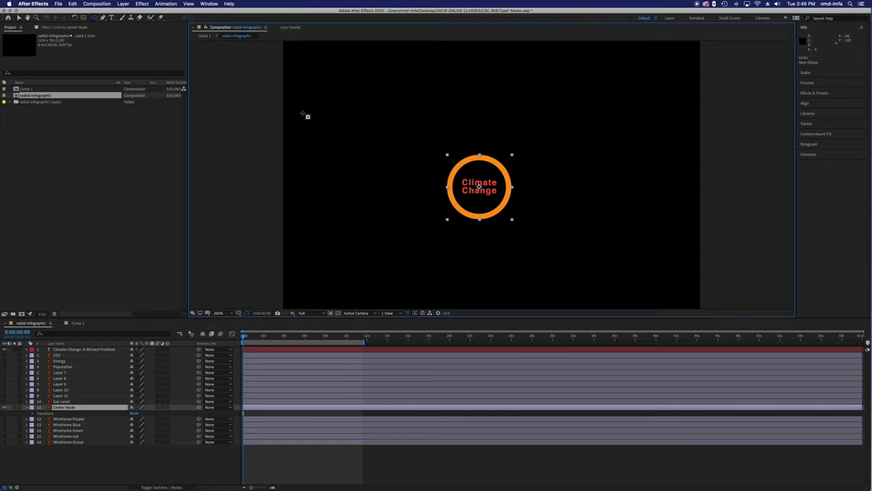
left_click_drag(450, 157, 503, 219)
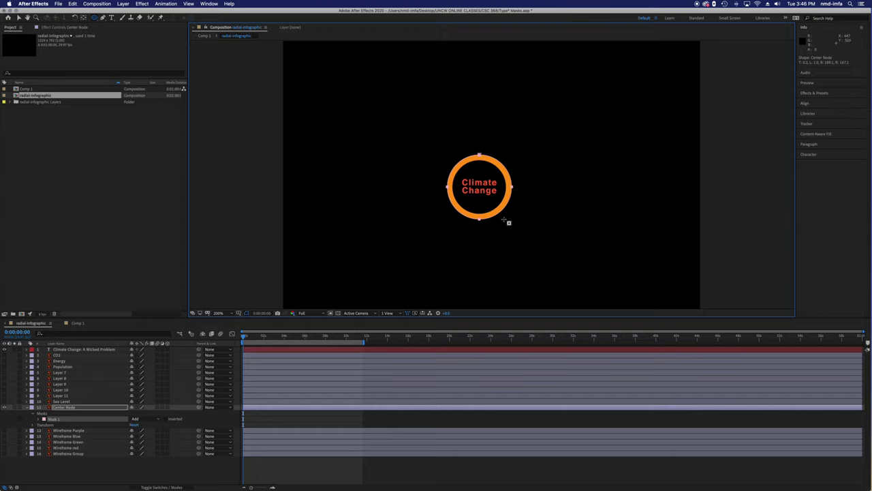
Step: Set a Mask Path keyframe for the Center Node's full-size mask at 0:00:03:03
left_click(42, 420)
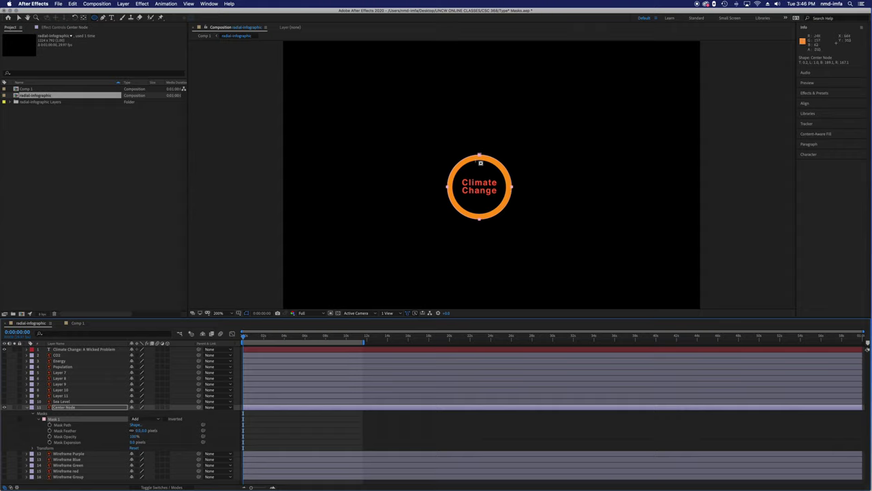
left_click(18, 17)
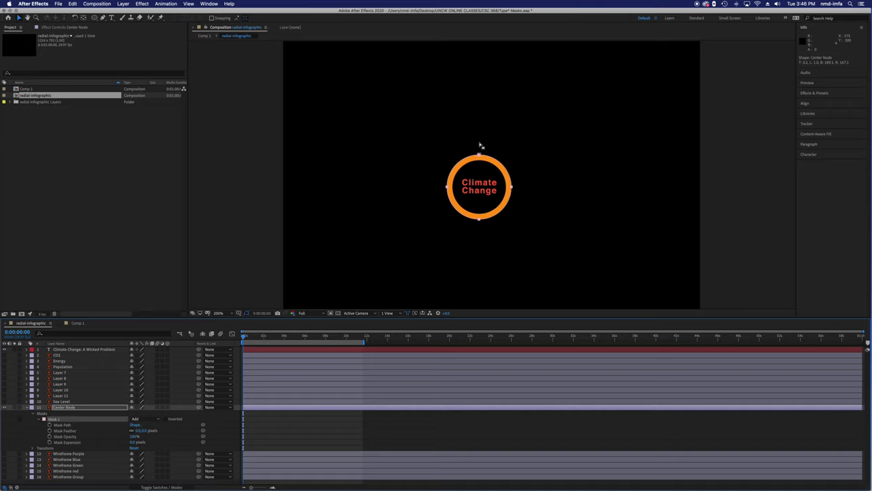
left_click(64, 425)
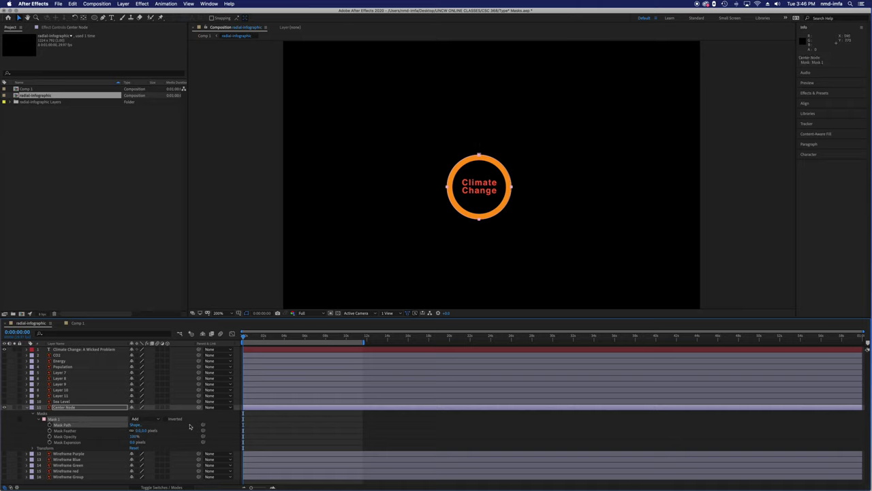
left_click_drag(271, 339, 276, 340)
left_click(49, 424)
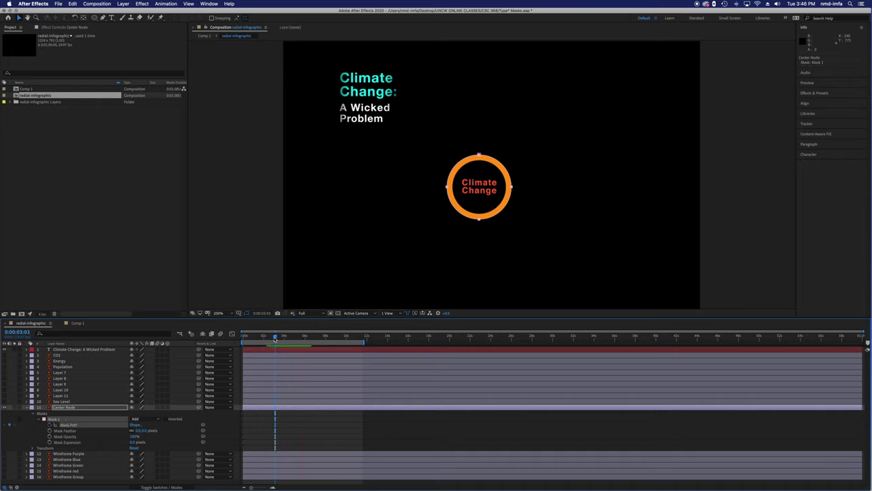
Step: At time zero, scale the Center Node's mask path down to a tiny circle
left_click_drag(274, 338, 243, 339)
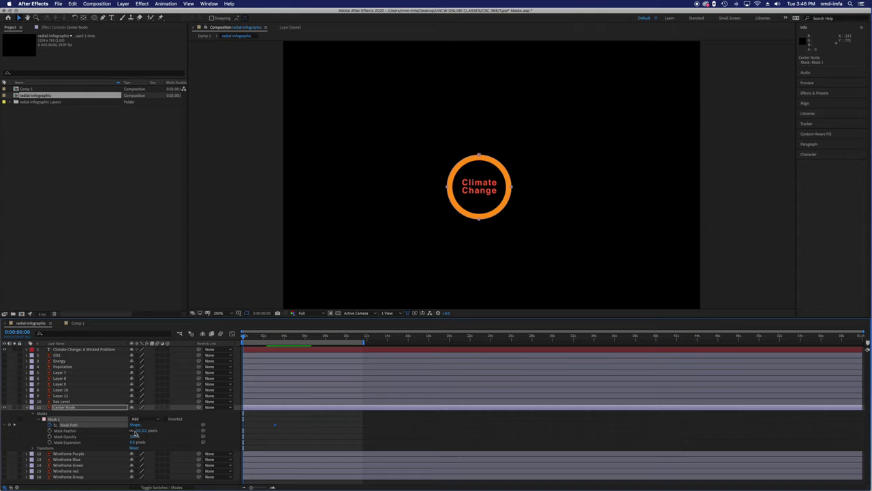
left_click_drag(512, 186, 508, 189)
key("super+z")
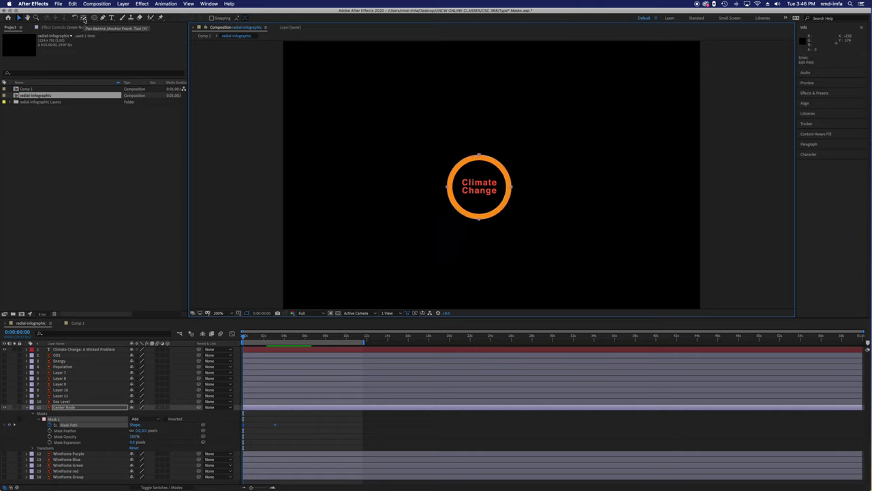
left_click(17, 19)
mouse_move(479, 219)
left_mouse_down()
mouse_move(479, 176)
mouse_move(471, 206)
mouse_move(479, 219)
left_mouse_up()
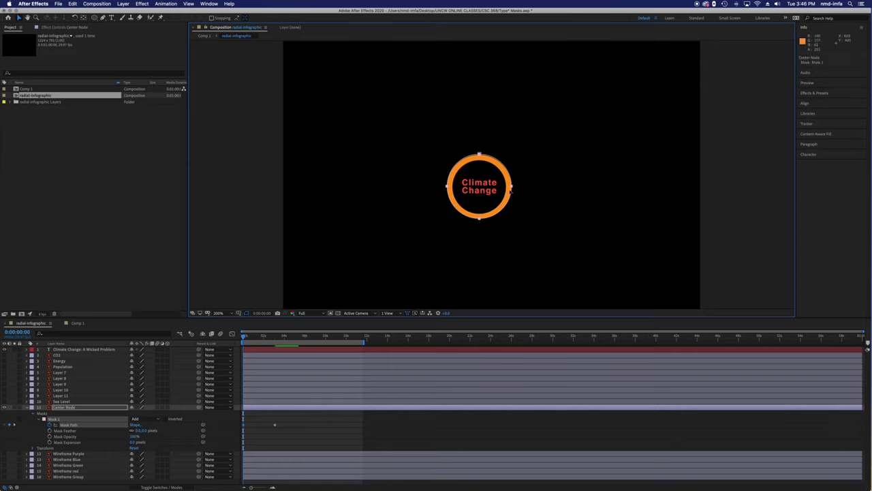
double_click(512, 187)
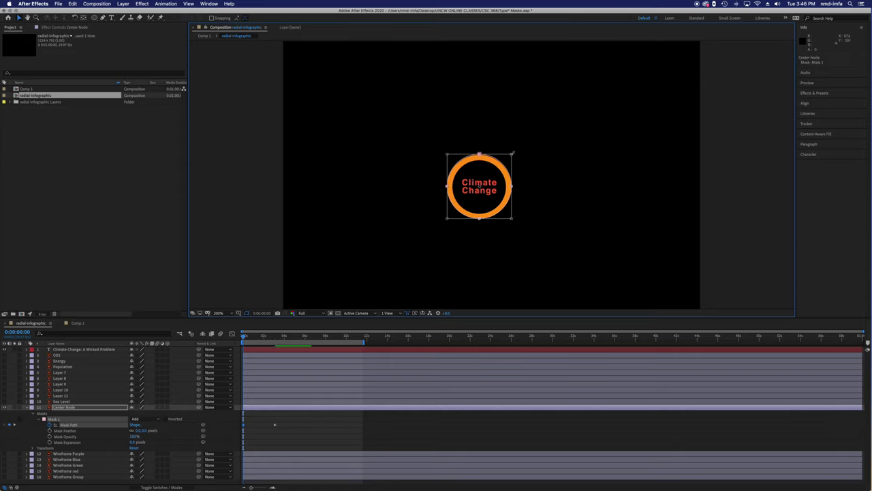
left_click_drag(512, 153, 505, 165)
key("super+z")
left_click_drag(511, 154, 450, 215)
key("period")
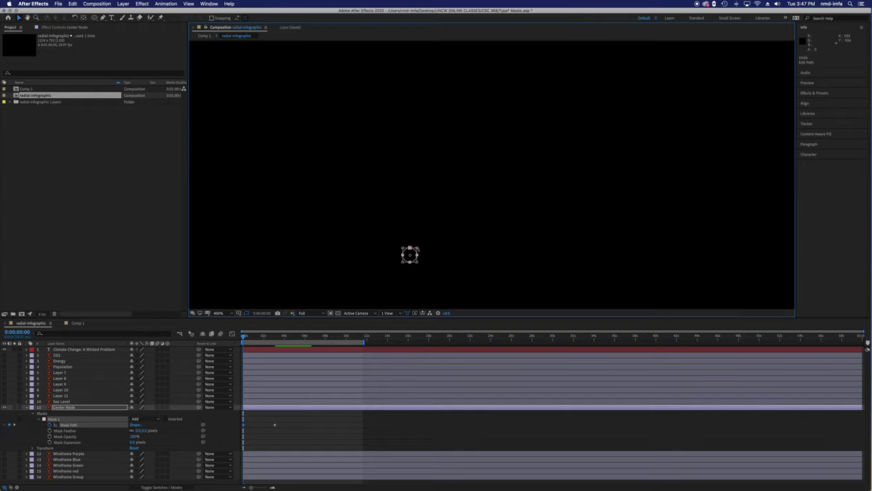
Step: Move the tiny mask over the Climate Change text near the middle of the center node at time zero
left_click_drag(409, 255, 446, 202)
key("super+z")
key("super+shift+z")
key("comma")
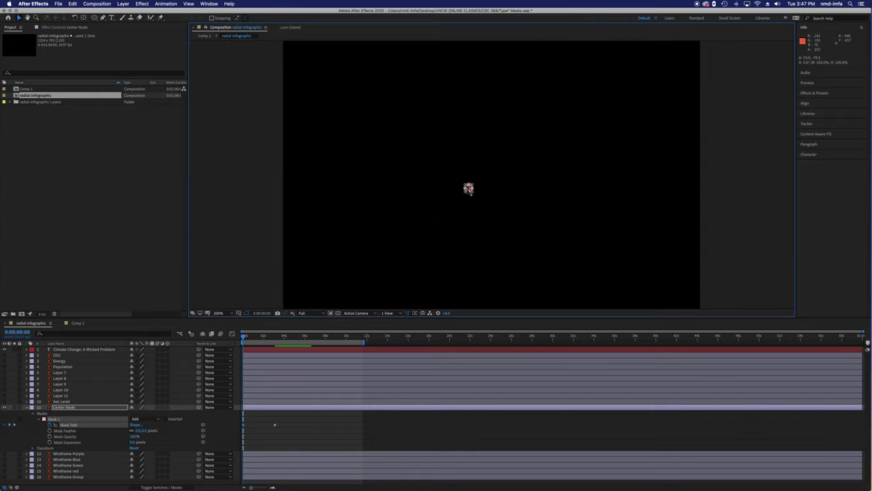
mouse_move(247, 338)
left_mouse_down()
mouse_move(284, 338)
mouse_move(244, 339)
left_mouse_up()
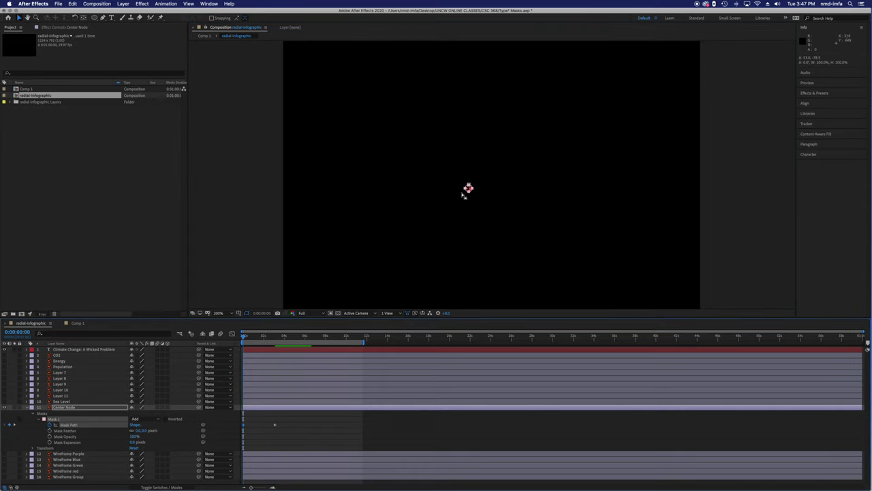
left_click(470, 188)
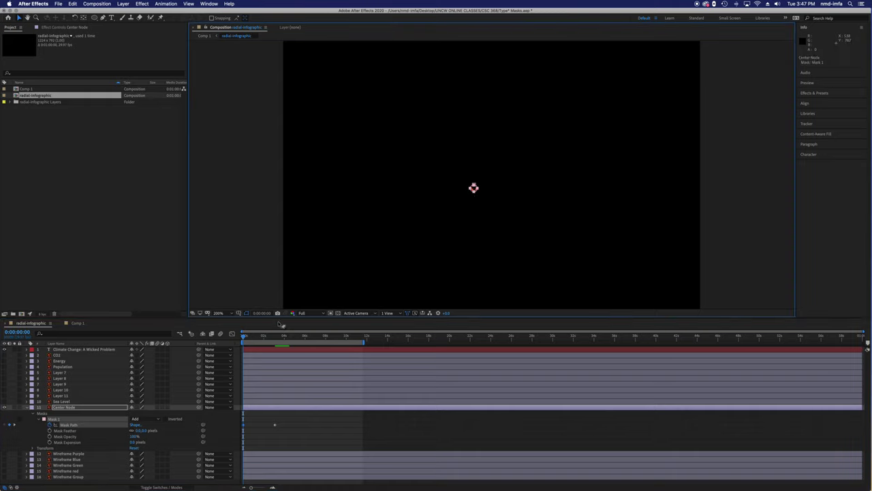
Step: Scrub through the mask reveal, then set the Center Node's Mask Feather to 23 pixels at time zero
left_click_drag(246, 336, 275, 336)
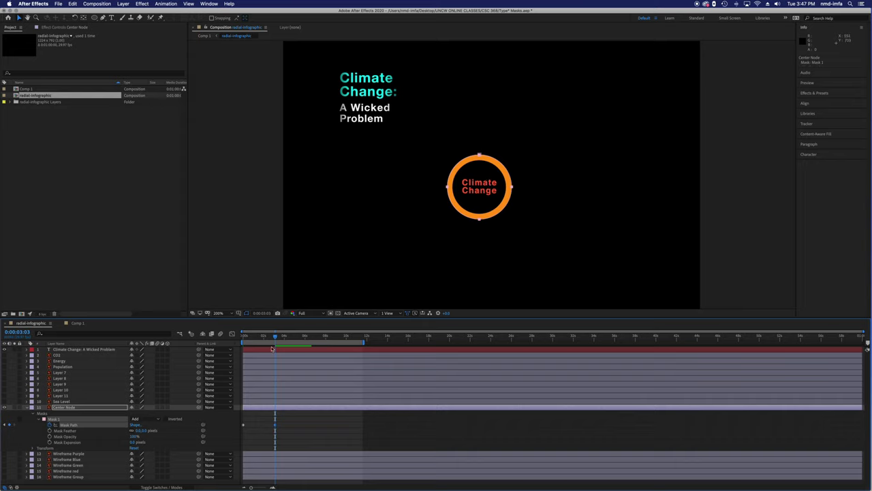
left_click_drag(275, 338, 243, 342)
left_click(137, 431)
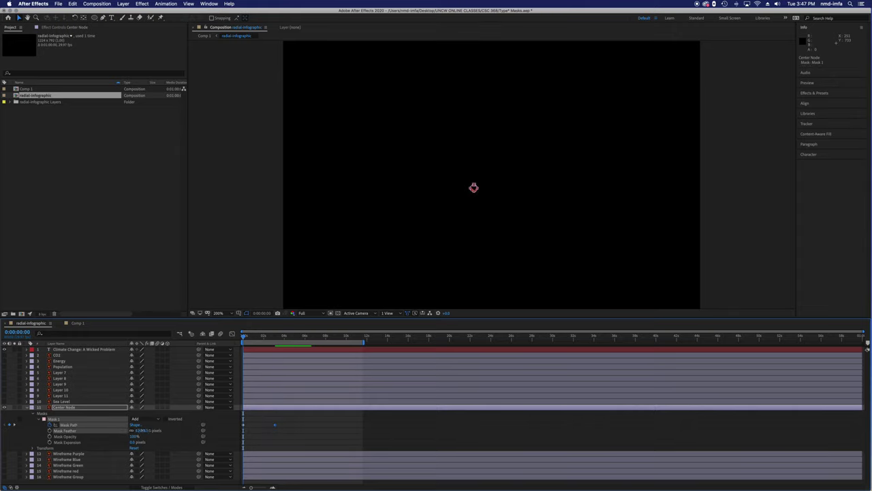
left_click_drag(144, 430, 139, 430)
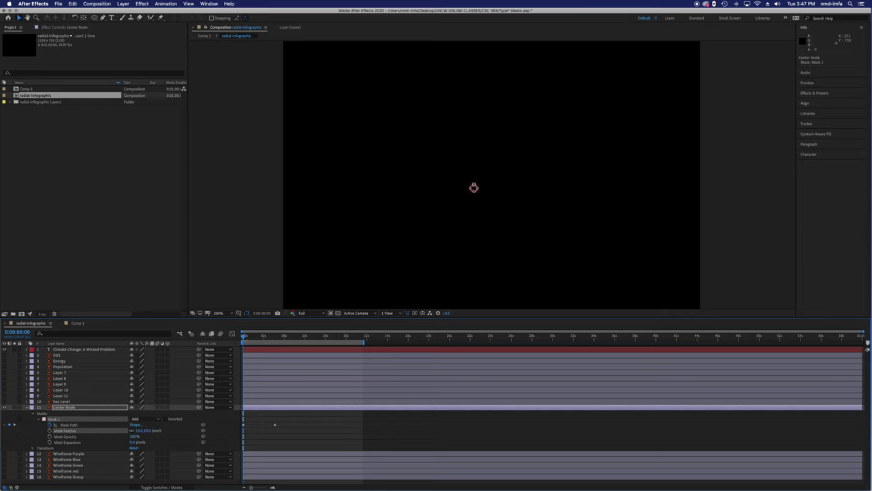
Step: At 0:00:03:03, enlarge the Center Node's mask slightly on all sides so it clears the orange ring
left_click_drag(244, 339, 275, 342)
left_click(486, 158)
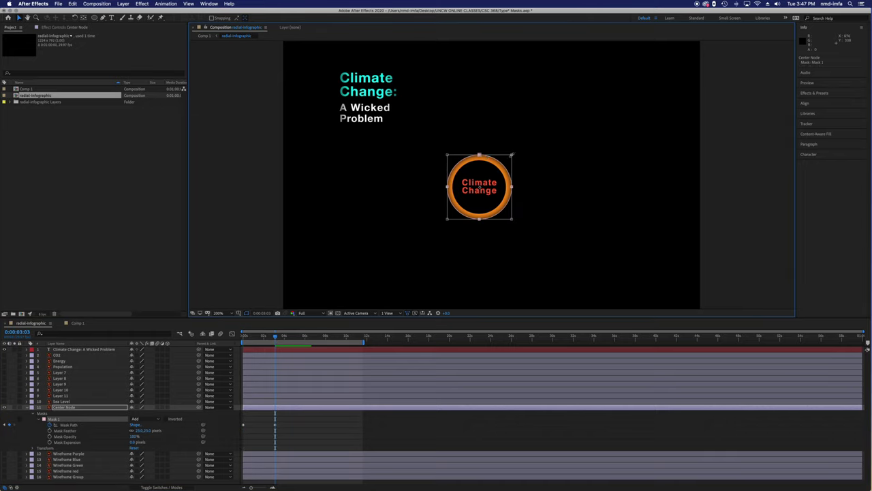
left_click_drag(512, 155, 515, 155)
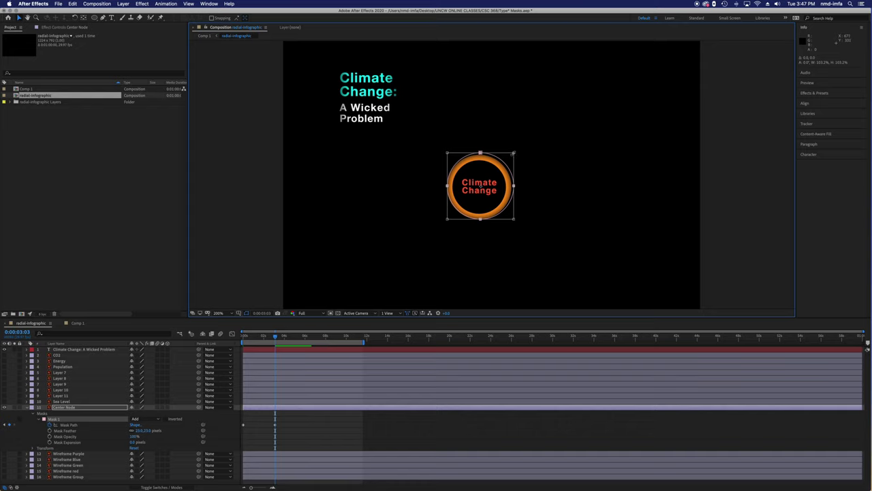
left_click_drag(446, 218, 444, 223)
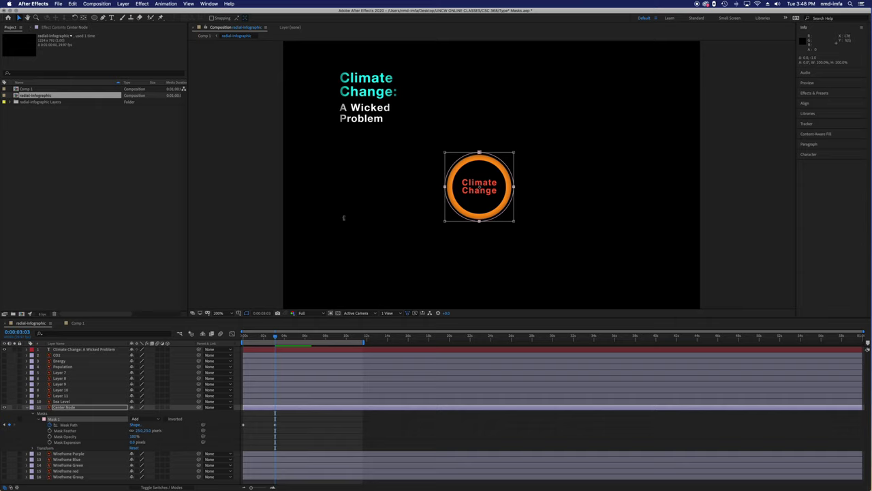
Step: At time zero, pull the small mask's upper and lower points outward to form a tall, narrow ellipse
left_click(77, 425)
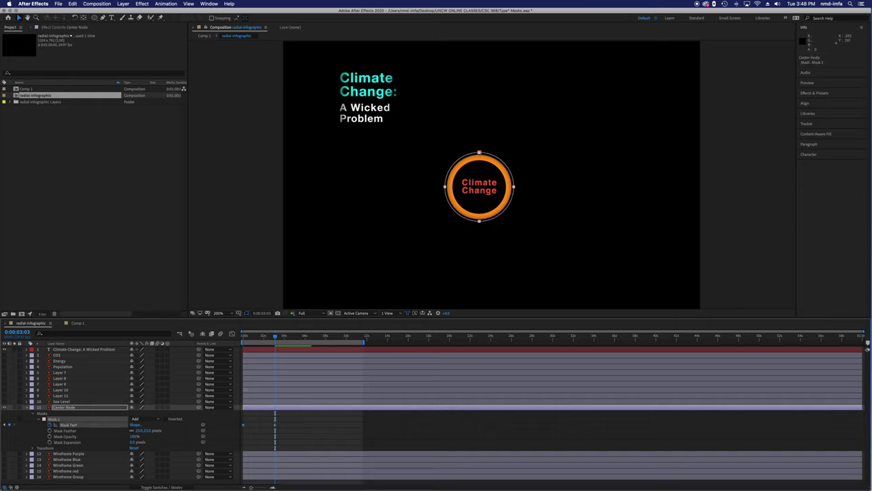
left_click_drag(274, 340, 243, 366)
left_click(502, 190)
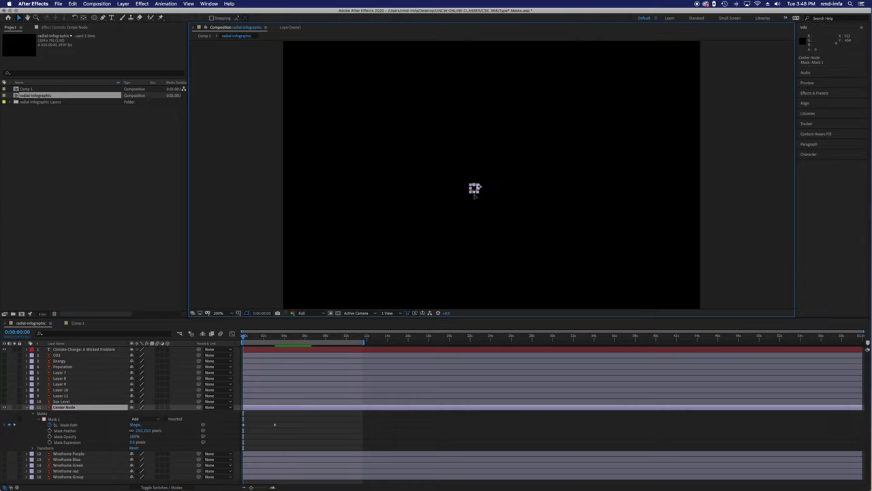
left_click(475, 189)
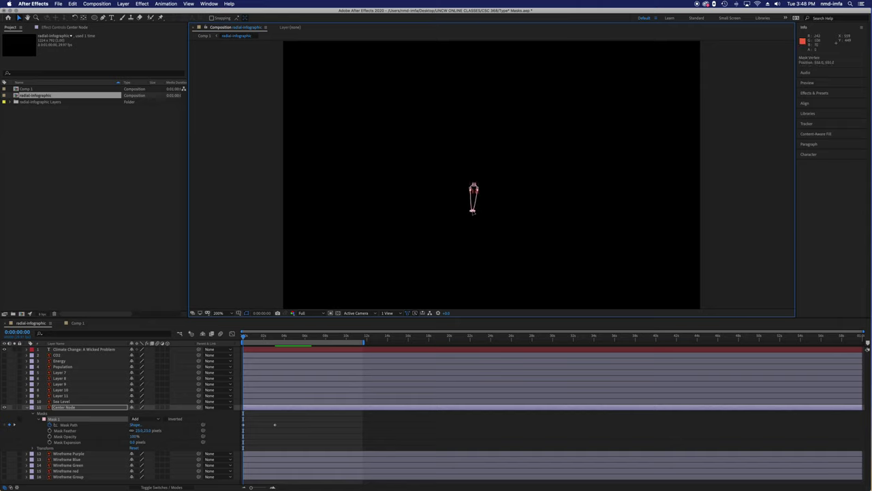
left_click_drag(473, 184, 474, 160)
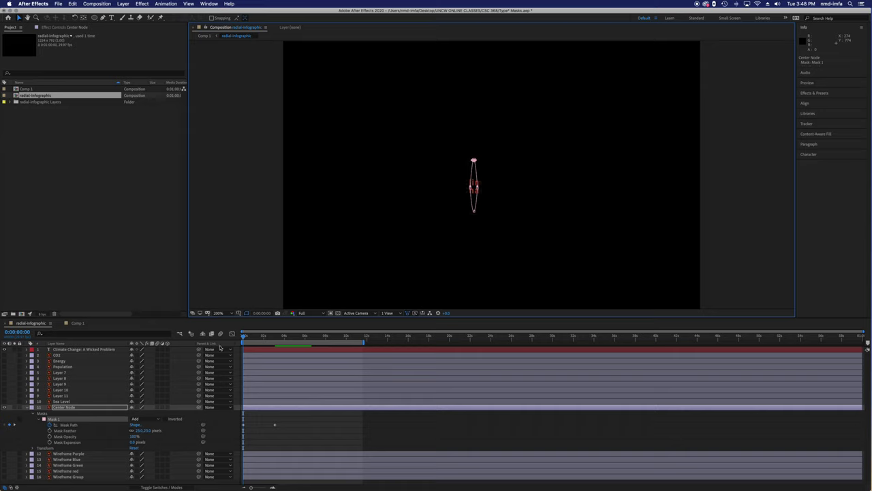
Step: Preview the Center Node's mask reveal from time zero
mouse_move(244, 338)
left_mouse_down()
mouse_move(278, 339)
mouse_move(239, 347)
left_mouse_up()
key("space")
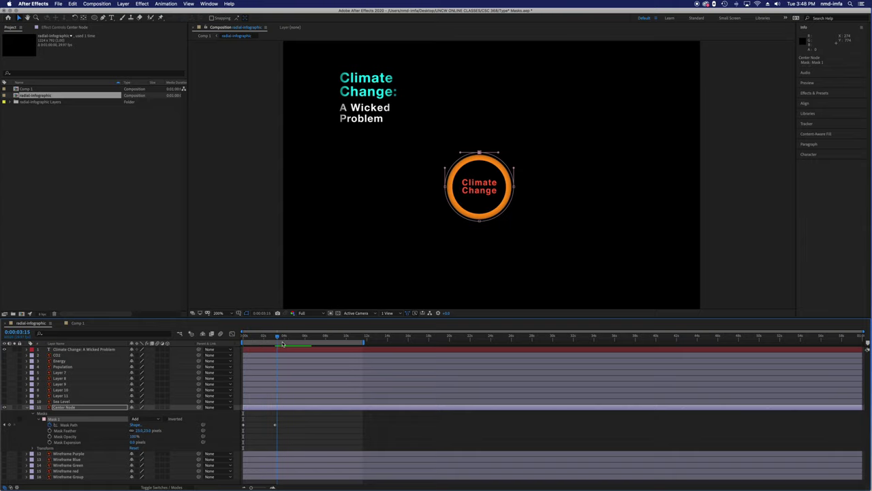
key("space")
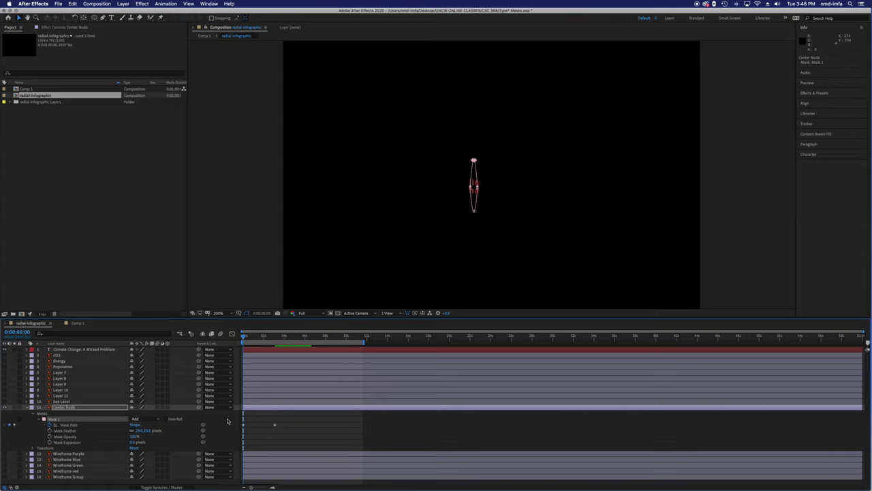
Step: At time zero, shift the Center Node's narrow mask slightly right over the node's lettering
left_click(70, 425)
left_click(475, 204)
double_click(475, 204)
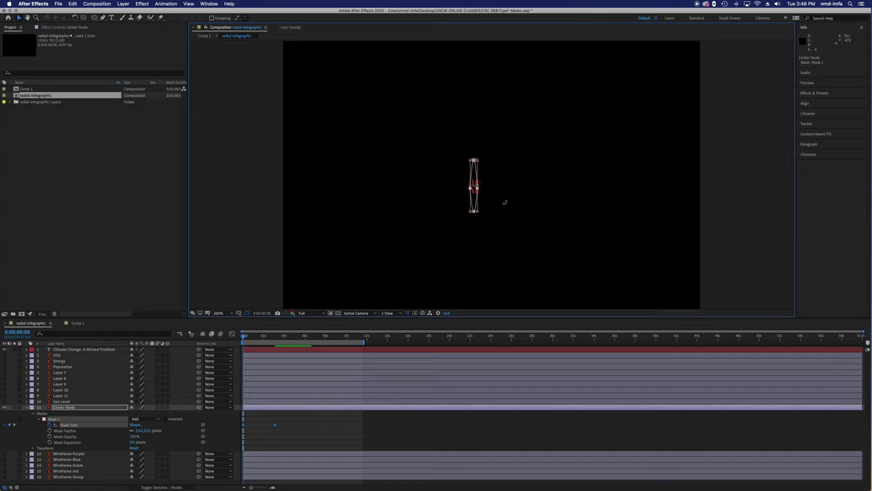
left_click(504, 201)
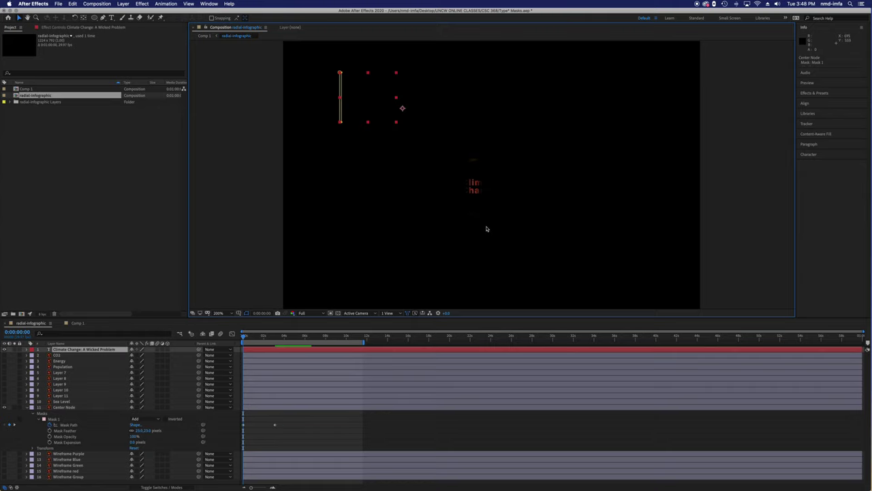
left_click(475, 205)
left_click_drag(479, 186, 482, 186)
key("super+z")
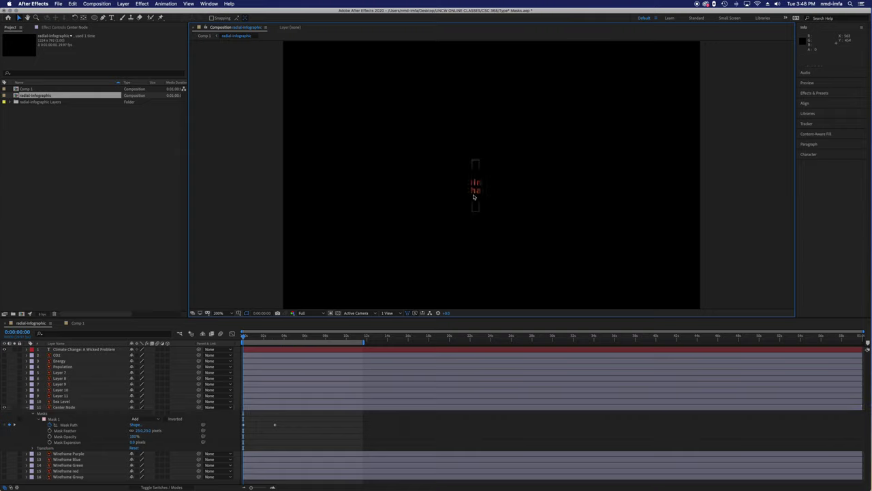
left_click(474, 201)
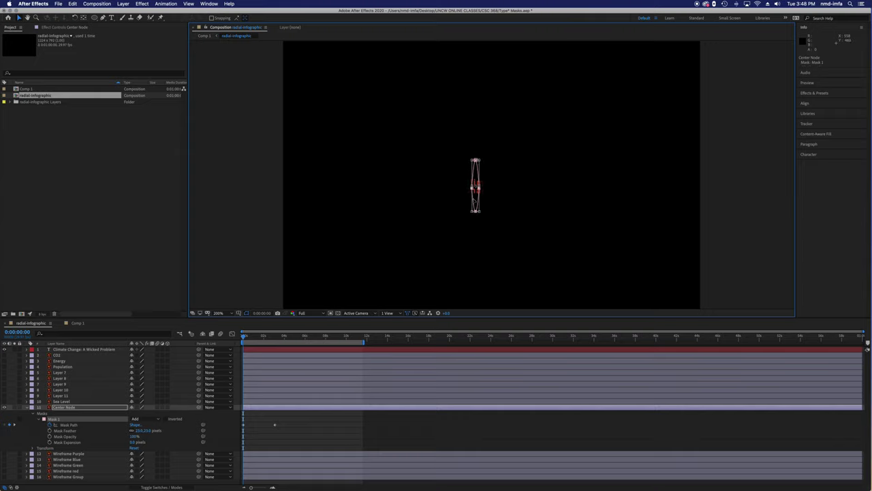
left_click_drag(475, 202, 476, 203)
mouse_move(244, 339)
left_mouse_down()
mouse_move(282, 342)
mouse_move(235, 351)
left_mouse_up()
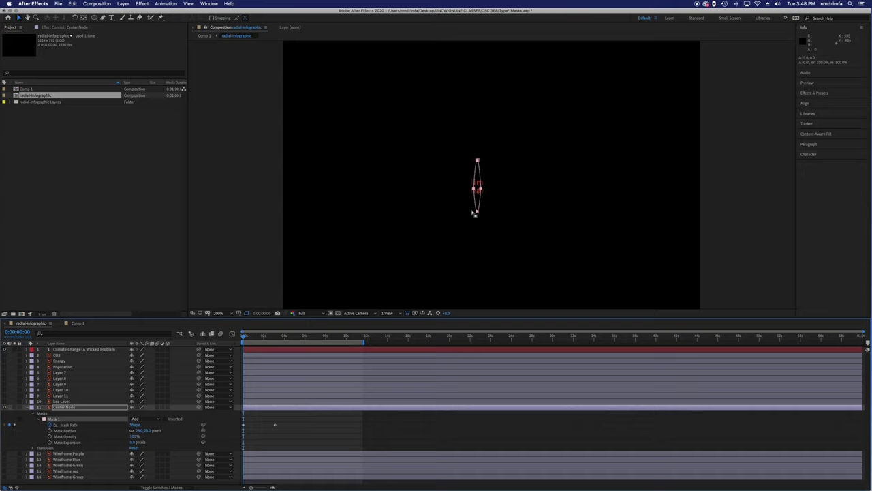
Step: Nudge the Center Node's whole narrow mask further right until it is centered on the node
double_click(477, 185)
key("Right")
key("Right")
key("Right")
key("Right")
key("Right")
key("Right")
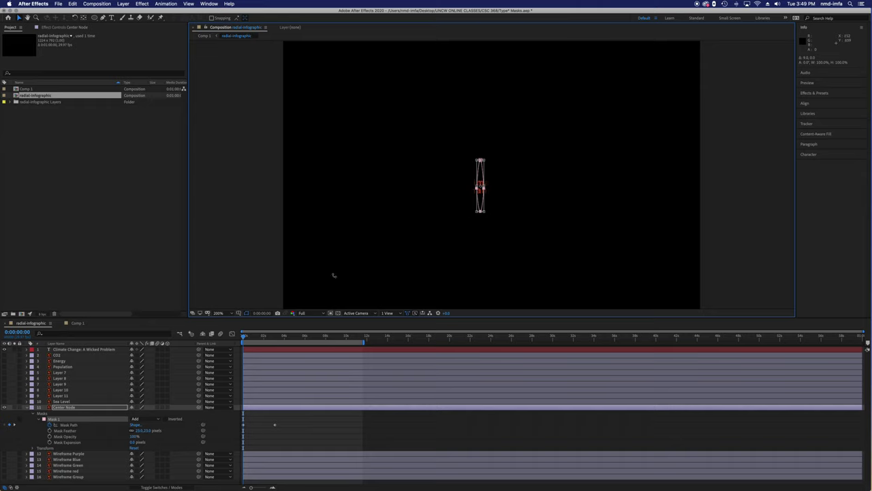
Step: Scrub through the mask reveal to 0:00:05:03, then select the Center Node and collapse its layer properties
left_click_drag(245, 337, 297, 344)
left_click(479, 236)
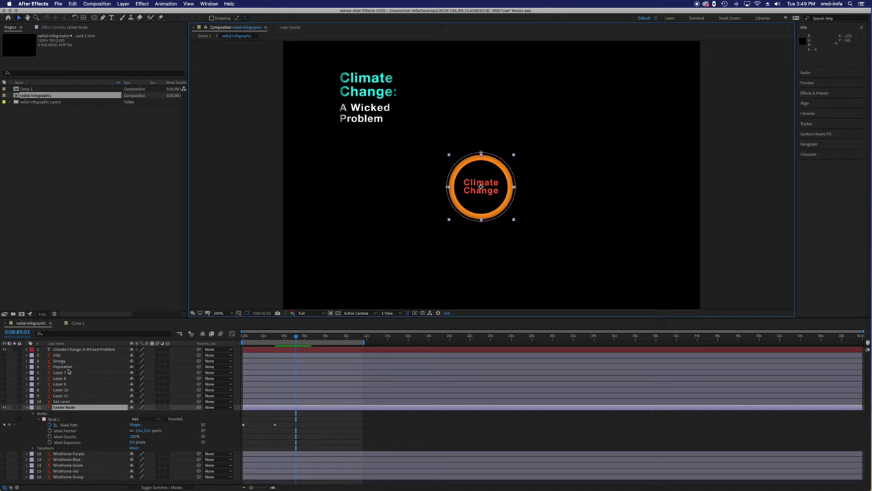
left_click(27, 407)
Step: With no layer selected, use the Ellipse tool to draw an orange circle above and to the right of the Center Node
left_click(75, 413)
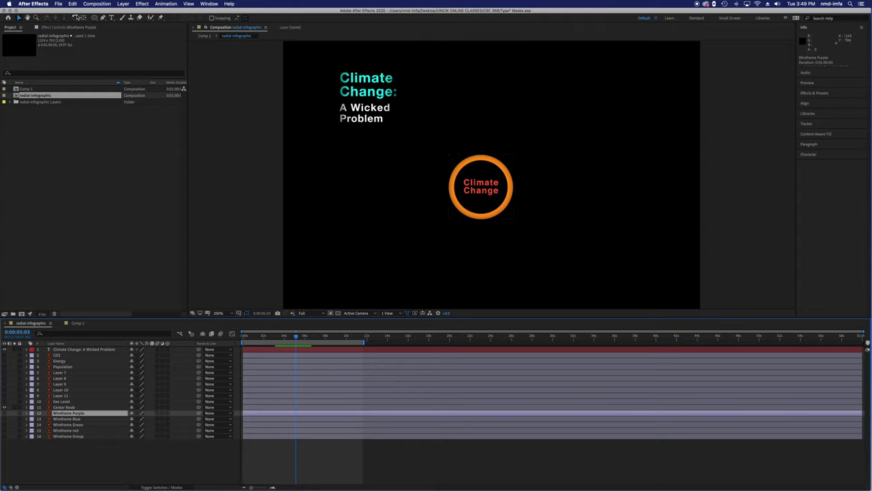
left_click(94, 18)
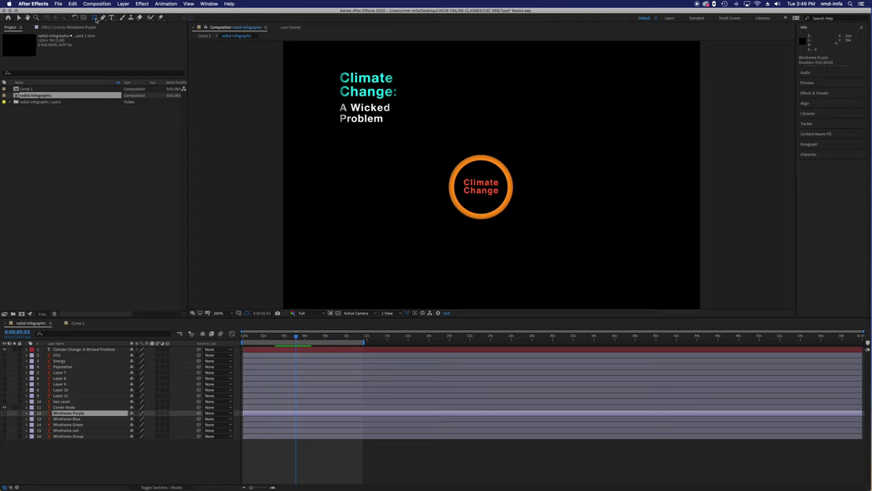
left_click(95, 18)
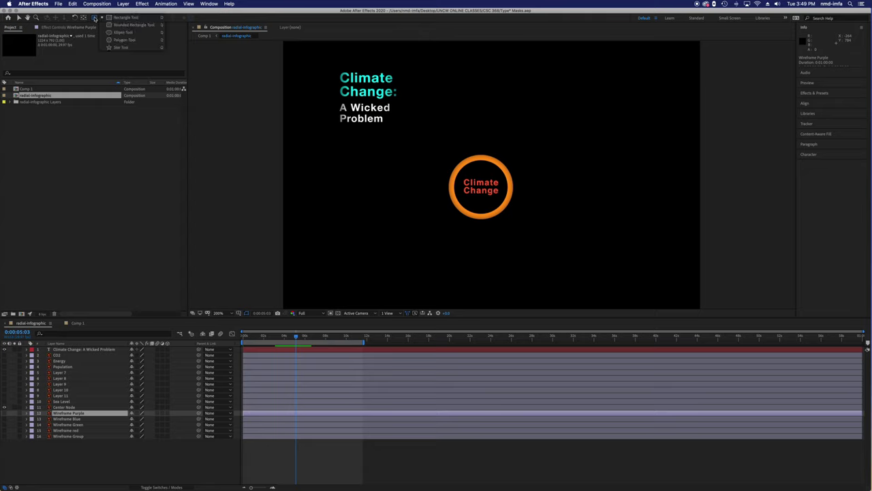
left_click(122, 40)
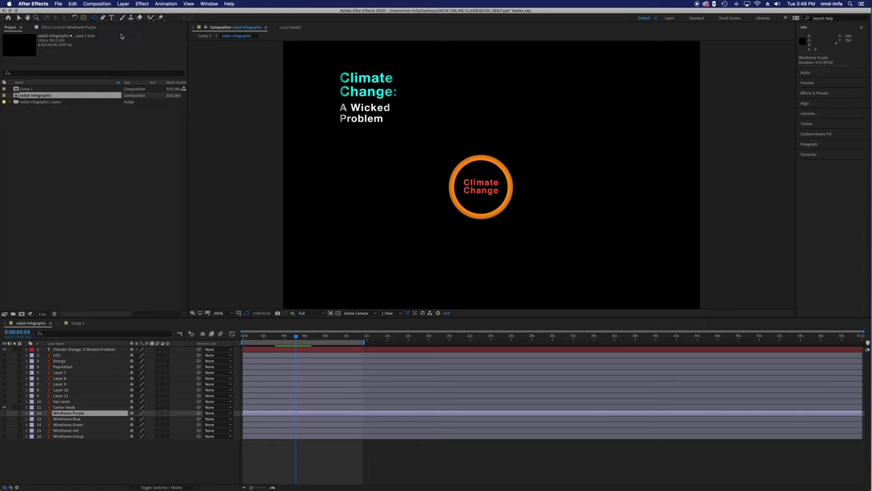
left_click(92, 466)
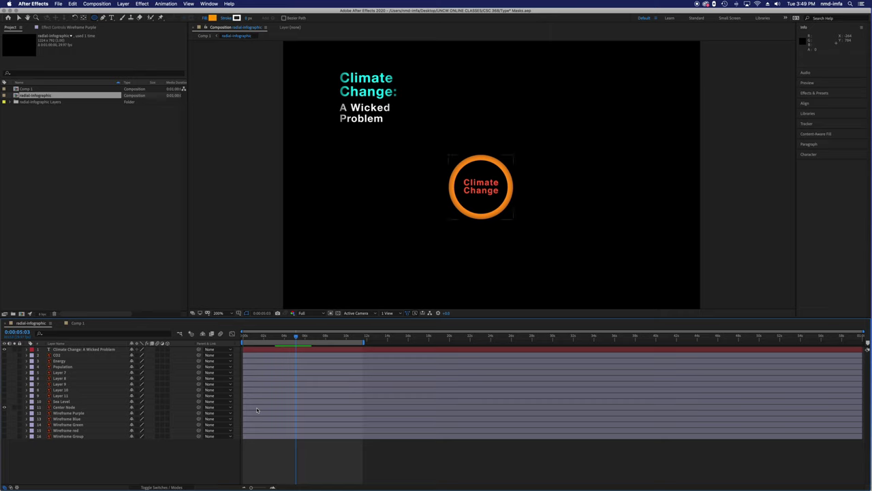
mouse_move(536, 98)
left_mouse_down()
mouse_move(572, 146)
mouse_move(618, 181)
mouse_move(588, 164)
left_mouse_up()
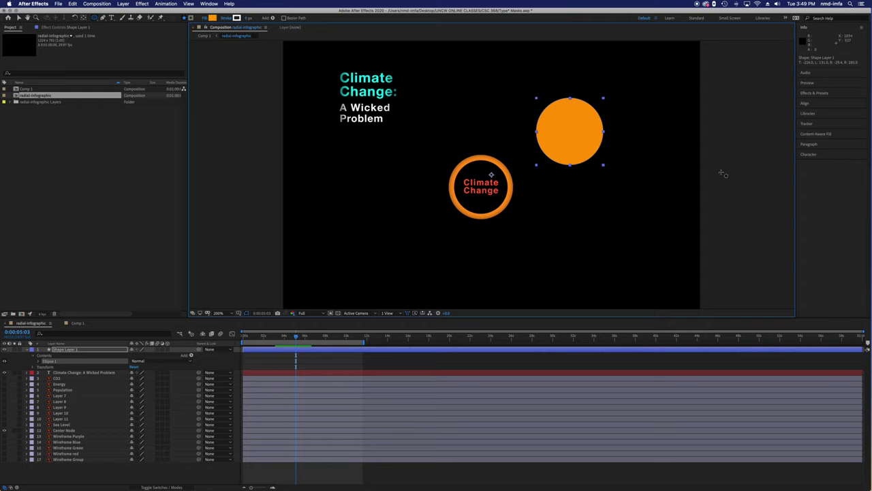
Step: Make the Sea Level layer visible and move the orange circle so it completely covers the Sea Level node
left_click(19, 18)
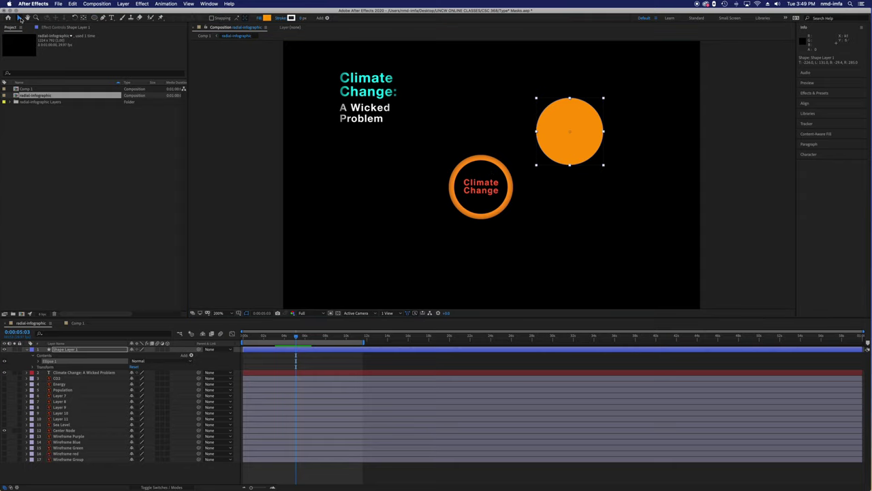
left_click_drag(572, 140, 602, 189)
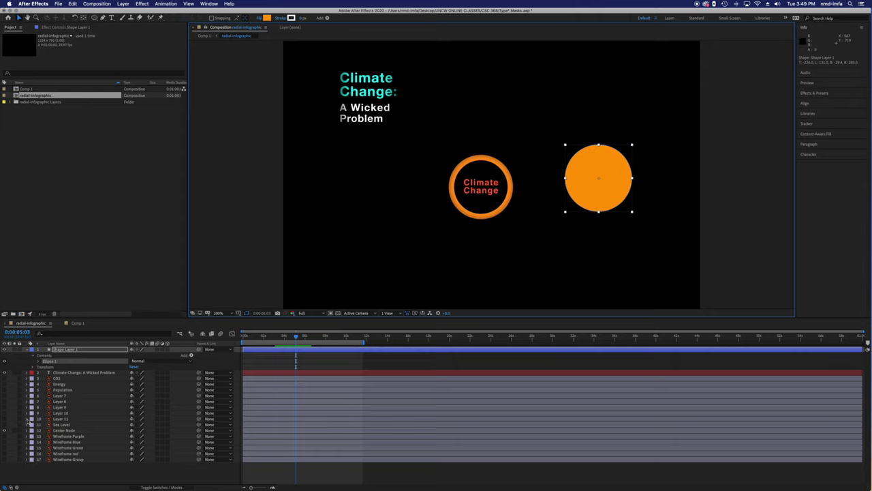
left_click(4, 426)
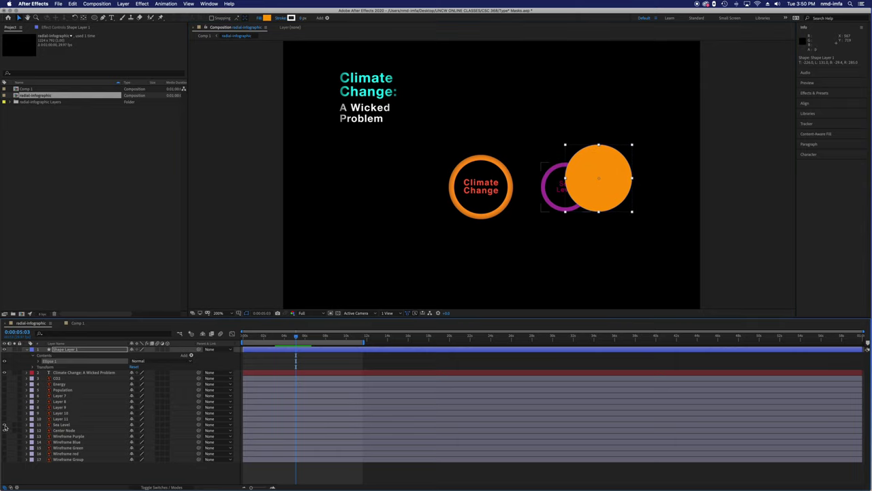
left_click(4, 425)
left_click(4, 425)
left_click_drag(617, 194, 583, 201)
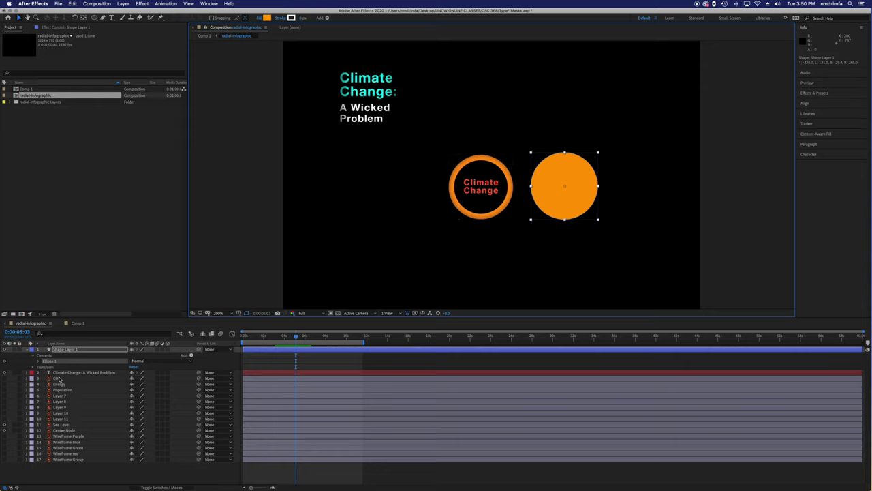
Step: Place Shape Layer 1 directly above Sea Level and set Sea Level's track matte to Alpha Matte "Shape Layer 1"
left_click_drag(66, 352, 67, 423)
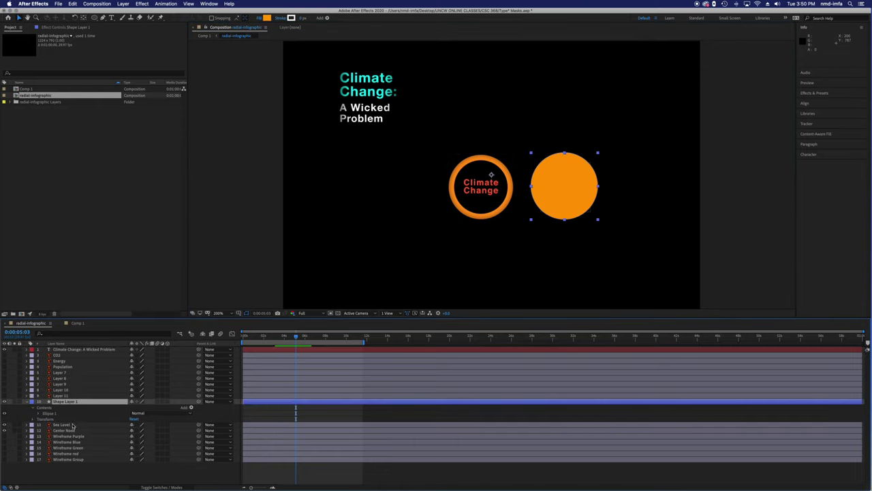
left_click(72, 425)
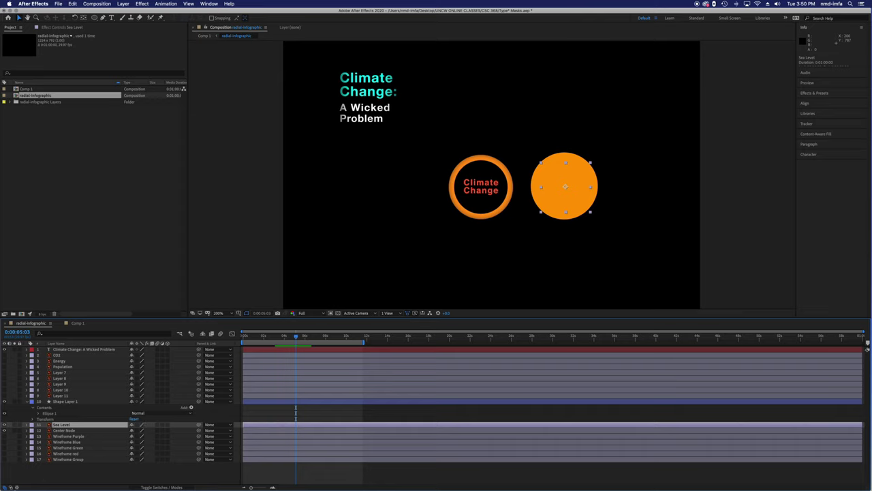
left_click(10, 486)
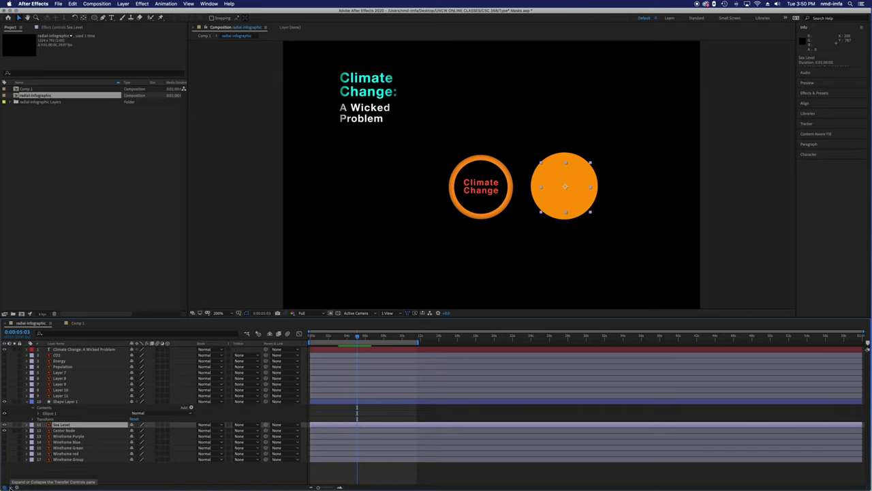
left_click(240, 426)
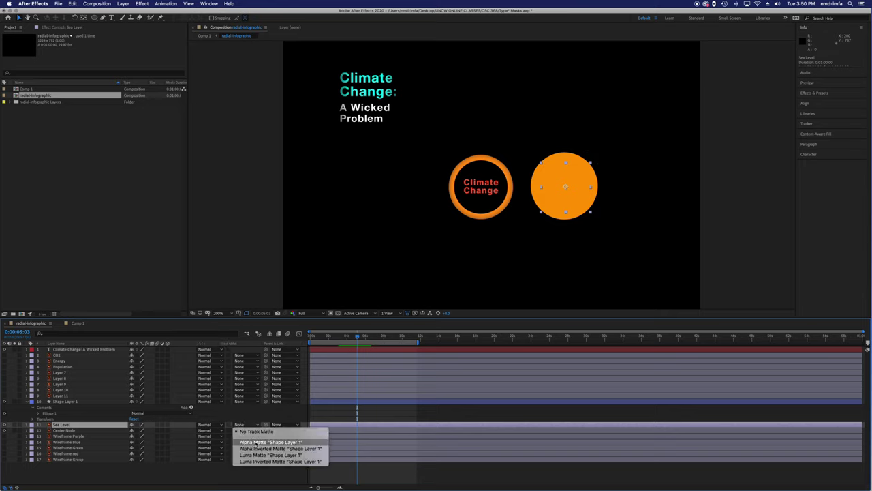
left_click(255, 441)
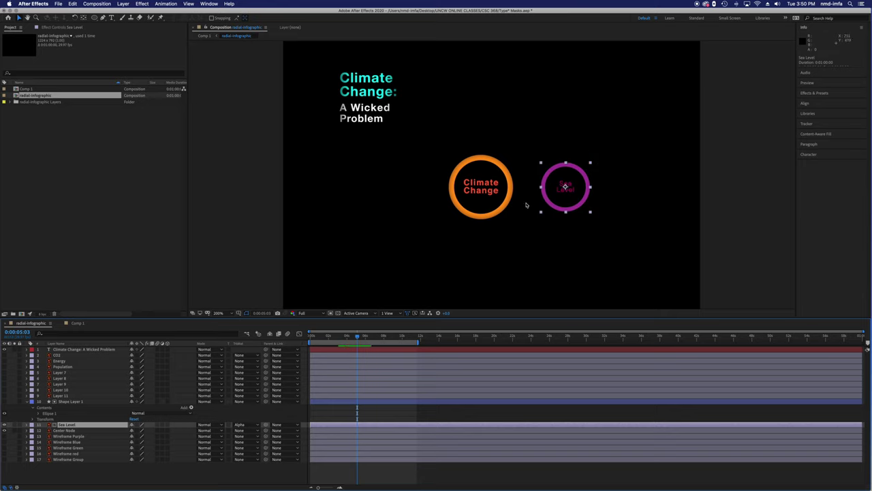
Step: Lock Shape Layer 1, enlarge Sea Level to about 124% inside the circle, and briefly show the matte to check the fit
left_click(42, 412)
left_click(15, 411)
mouse_move(561, 207)
left_mouse_down()
mouse_move(529, 216)
mouse_move(580, 213)
mouse_move(579, 188)
mouse_move(555, 174)
mouse_move(535, 211)
mouse_move(565, 243)
mouse_move(571, 223)
mouse_move(556, 204)
left_mouse_up()
left_click_drag(590, 156, 587, 182)
left_click(6, 402)
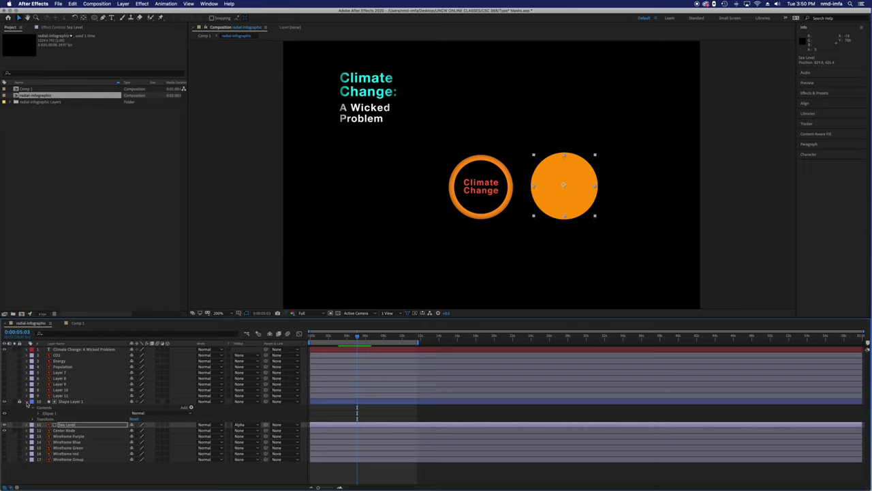
left_click(5, 402)
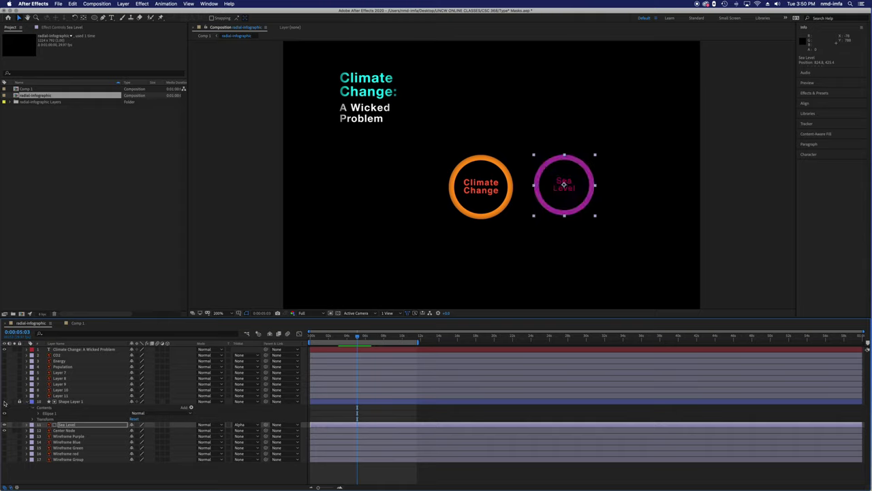
Step: Expand Sea Level's transform properties and start keyframing its Position, Scale and Opacity at 0:00:05:03
left_click(57, 425)
left_click(30, 425)
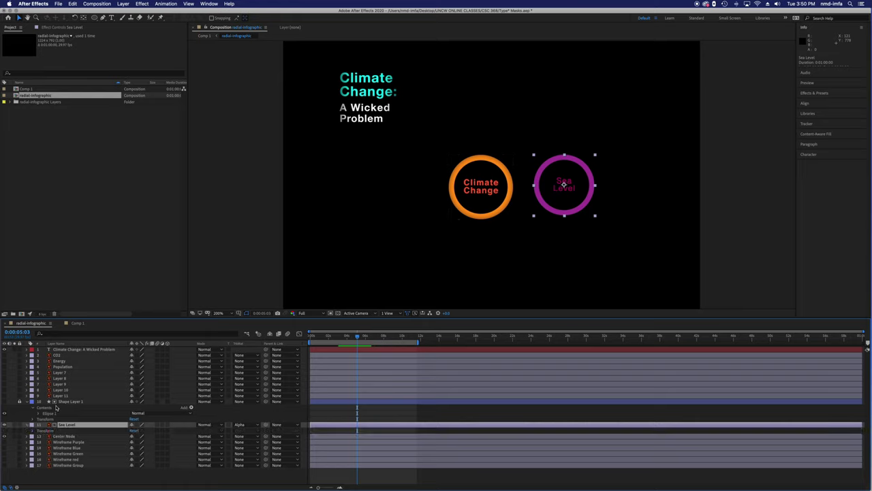
left_click(34, 431)
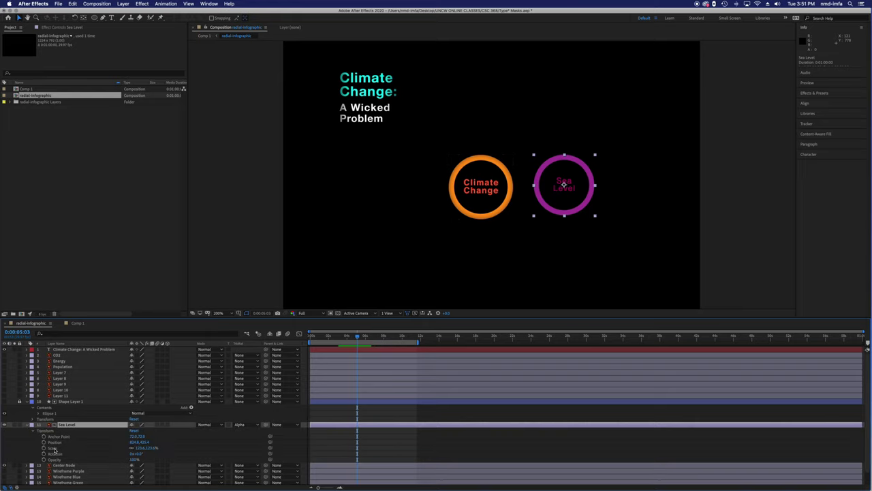
left_click(44, 442)
left_click(44, 448)
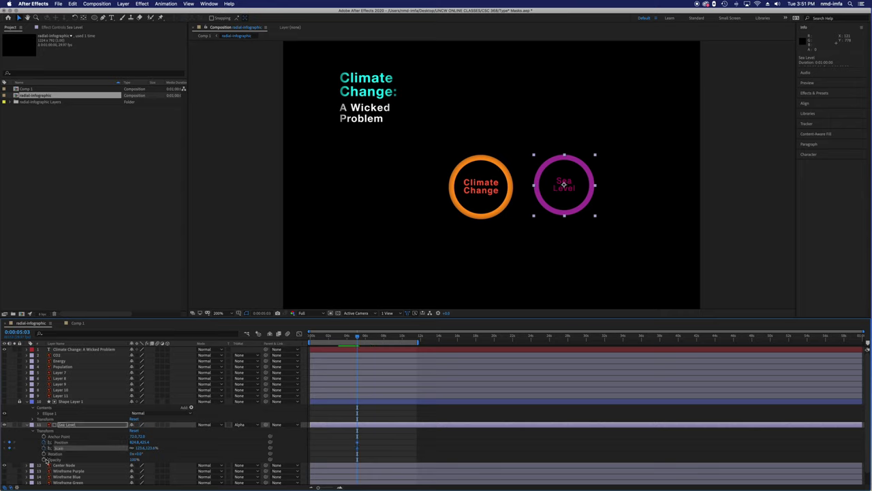
left_click(45, 459)
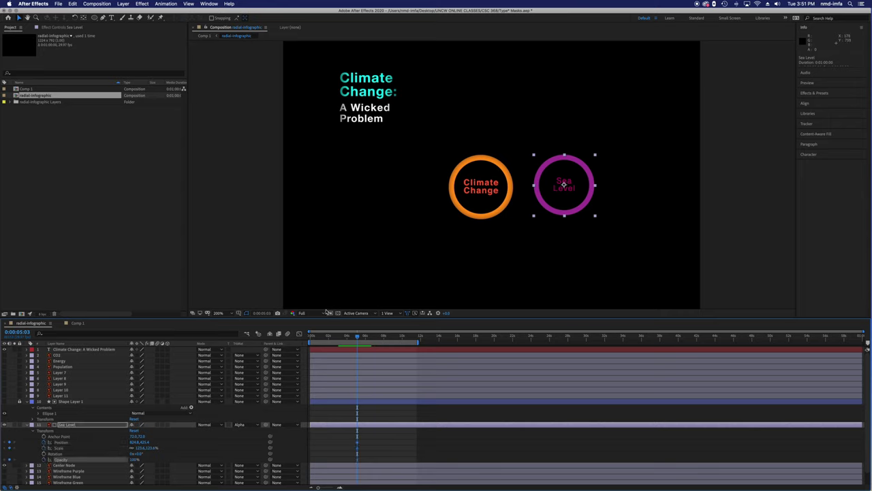
Step: At time zero, scale Sea Level up to about 301%, move it slightly right, and set its Opacity to 0%
left_click_drag(357, 337, 312, 339)
left_click_drag(594, 155, 620, 136)
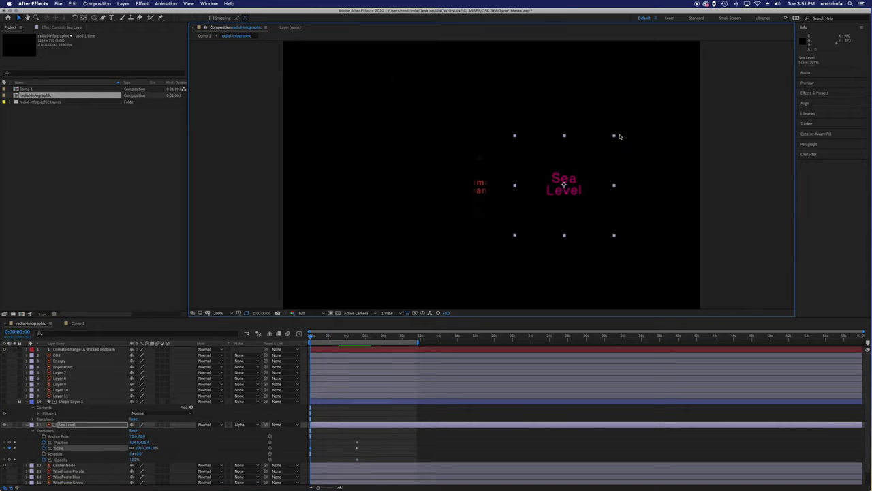
left_click_drag(564, 190, 568, 190)
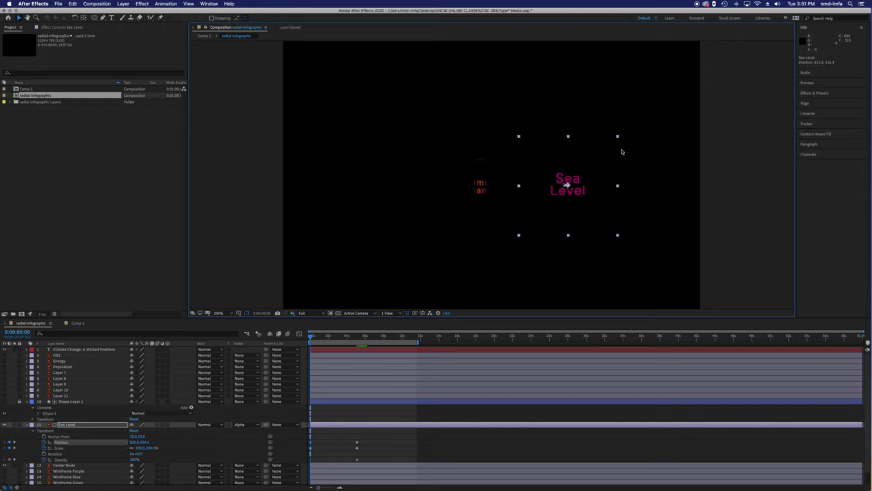
left_click_drag(620, 136, 644, 114)
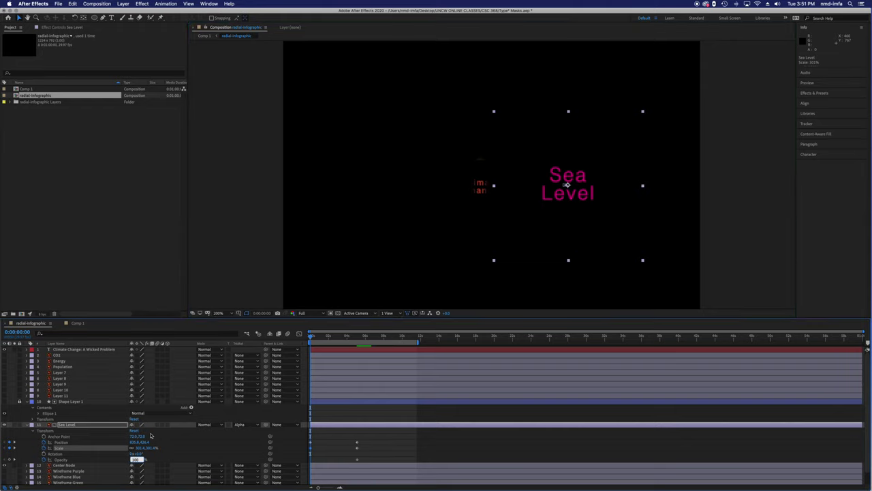
type("0")
key("Return")
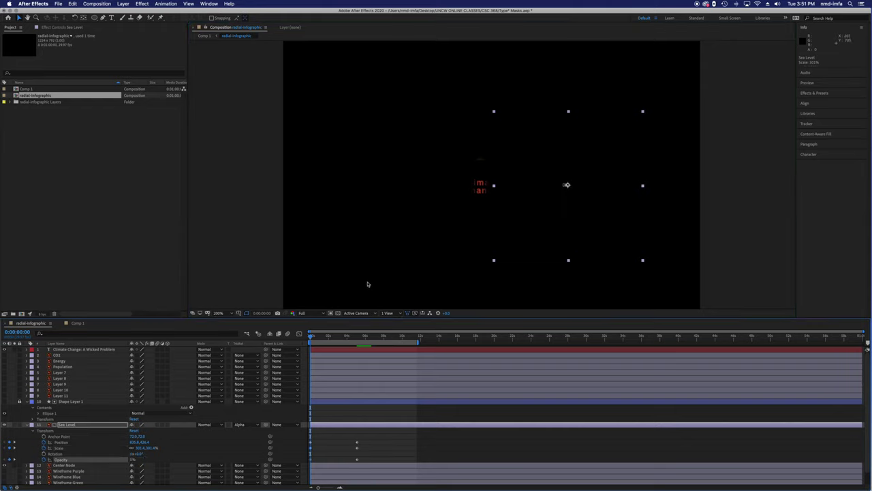
Step: Lower Sea Level to position 824.8, 429.4 at 0:00:05:03, and at 0:00:06:13 move the Center Node slightly left and down
left_click_drag(310, 337, 354, 337)
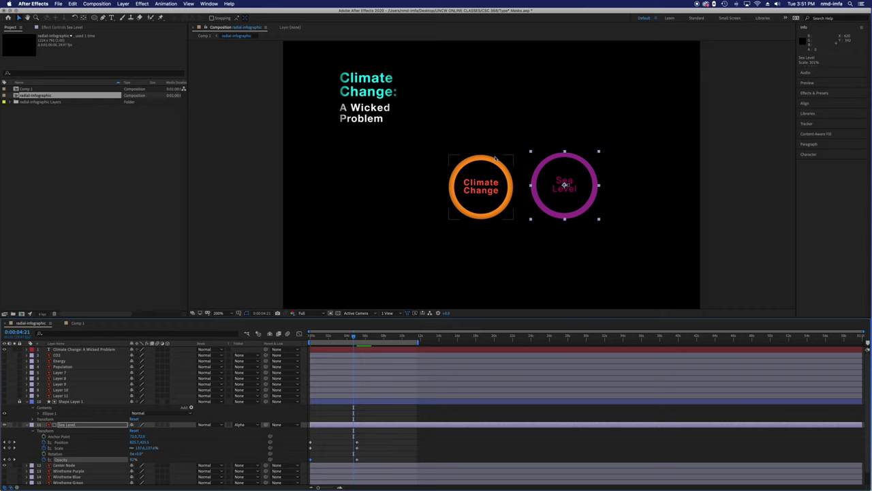
left_click_drag(353, 338, 356, 338)
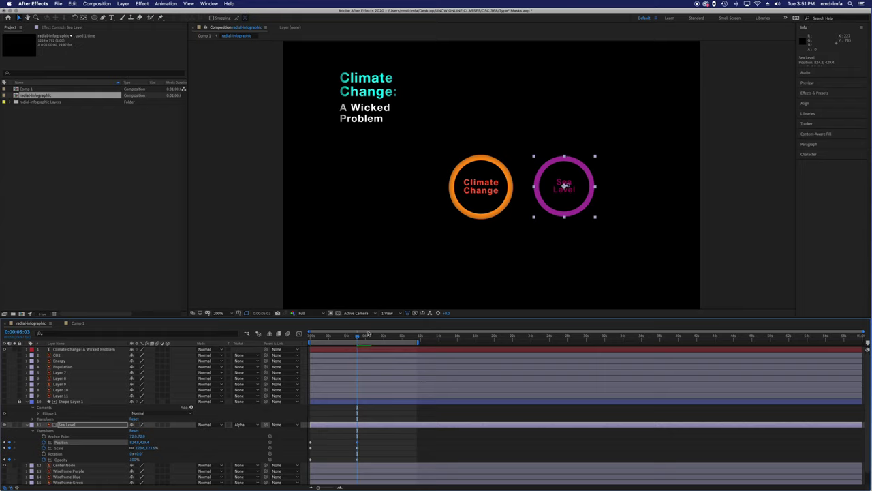
mouse_move(357, 336)
left_mouse_down()
mouse_move(303, 344)
mouse_move(369, 347)
left_mouse_up()
left_click(481, 160)
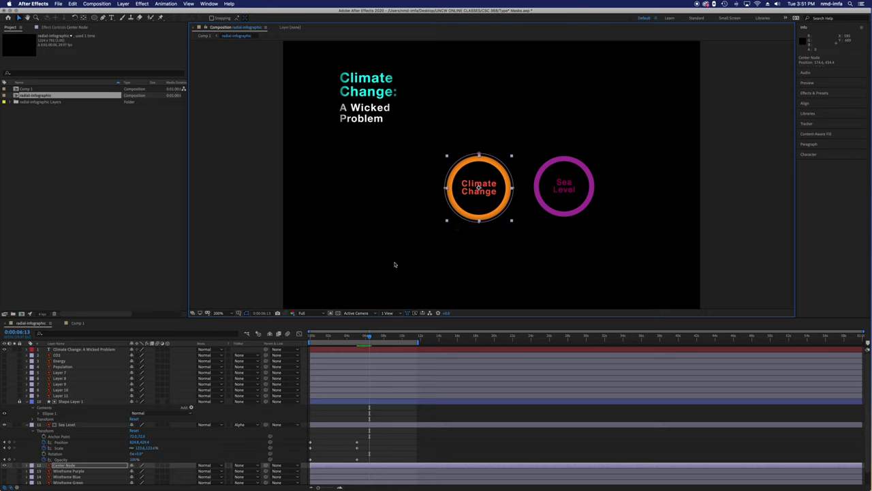
Step: At 0:00:06:13, move the Center Node up and slightly left to position 562.6, 404.4
left_click_drag(478, 214, 461, 206)
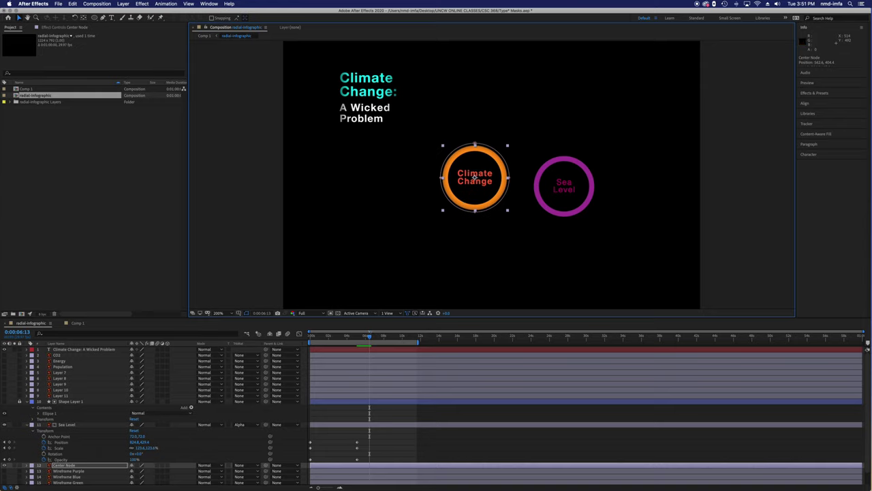
left_click_drag(369, 336, 331, 336)
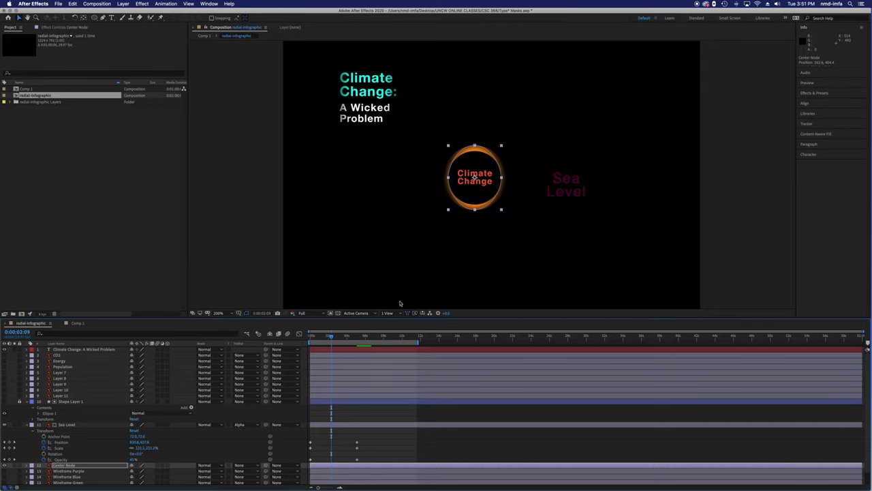
left_click_drag(488, 202, 456, 220)
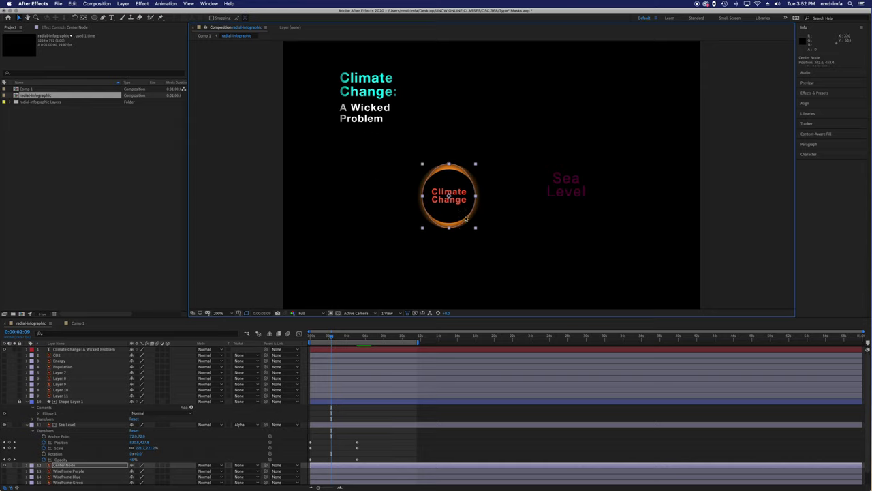
key("super+z")
left_click(77, 426)
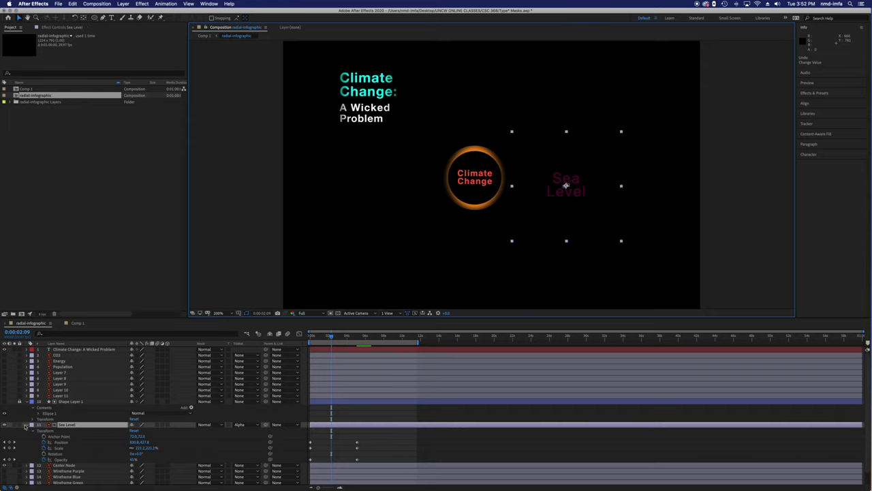
left_click(28, 425)
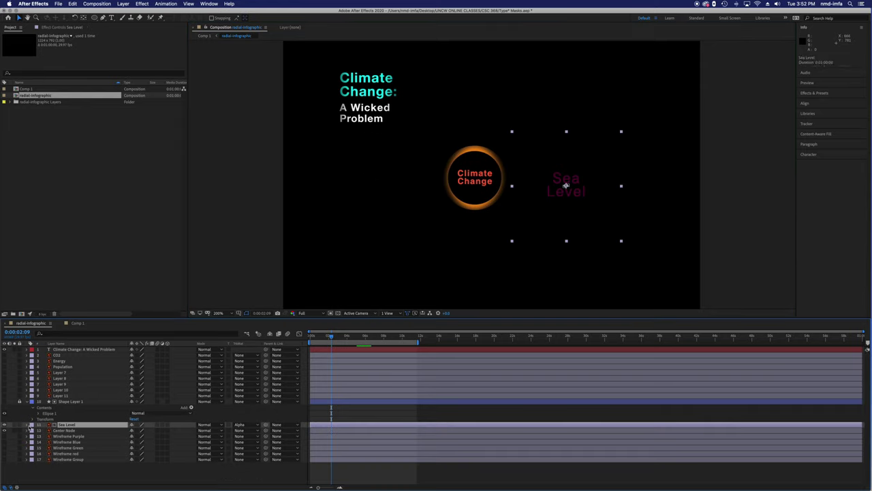
left_click(28, 424)
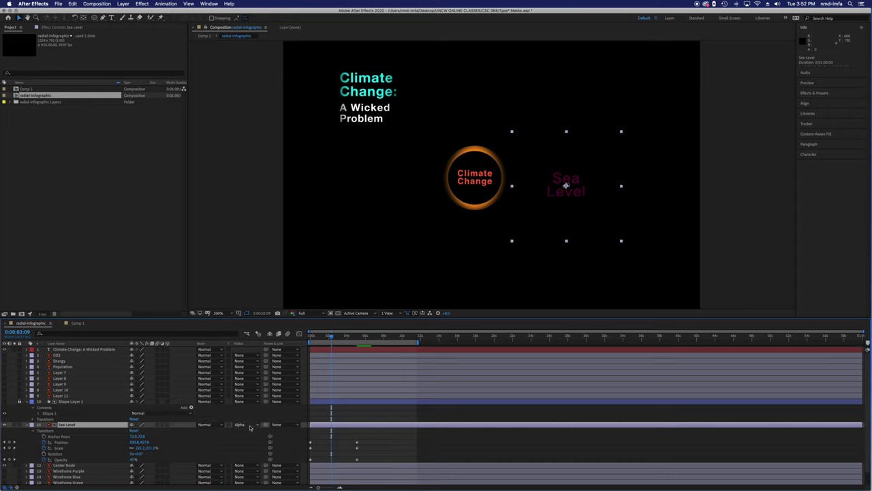
left_click_drag(558, 197, 623, 261)
key("super+z")
Step: At time zero, move Sea Level's starting position right to about 1100, 426, and scrub to 0:00:06:15 to check the motion
left_click_drag(332, 337, 303, 337)
left_click_drag(598, 216, 679, 209)
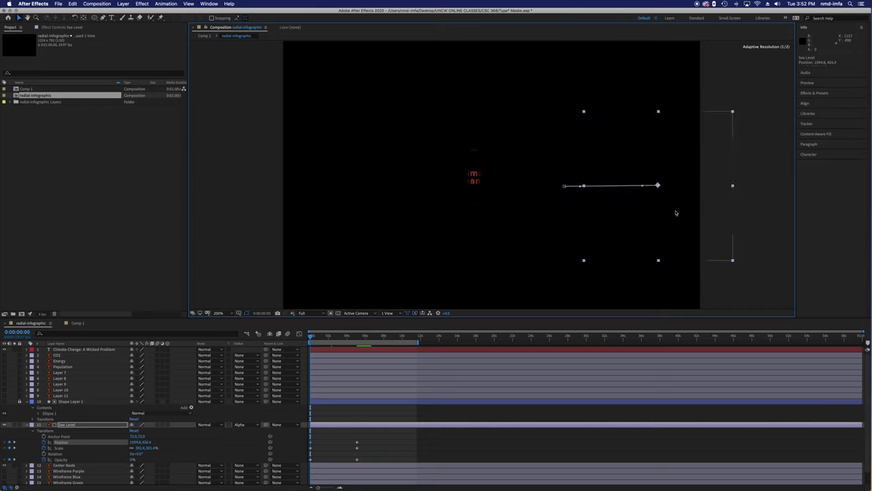
left_click_drag(313, 338, 373, 346)
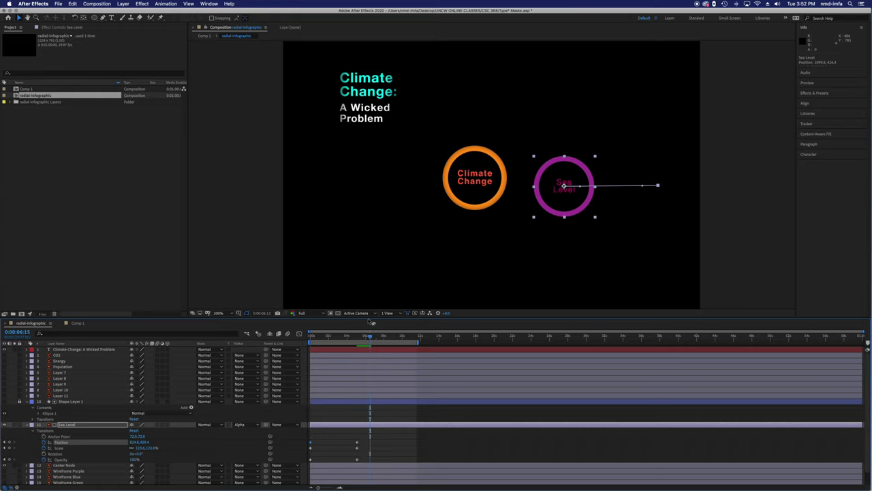